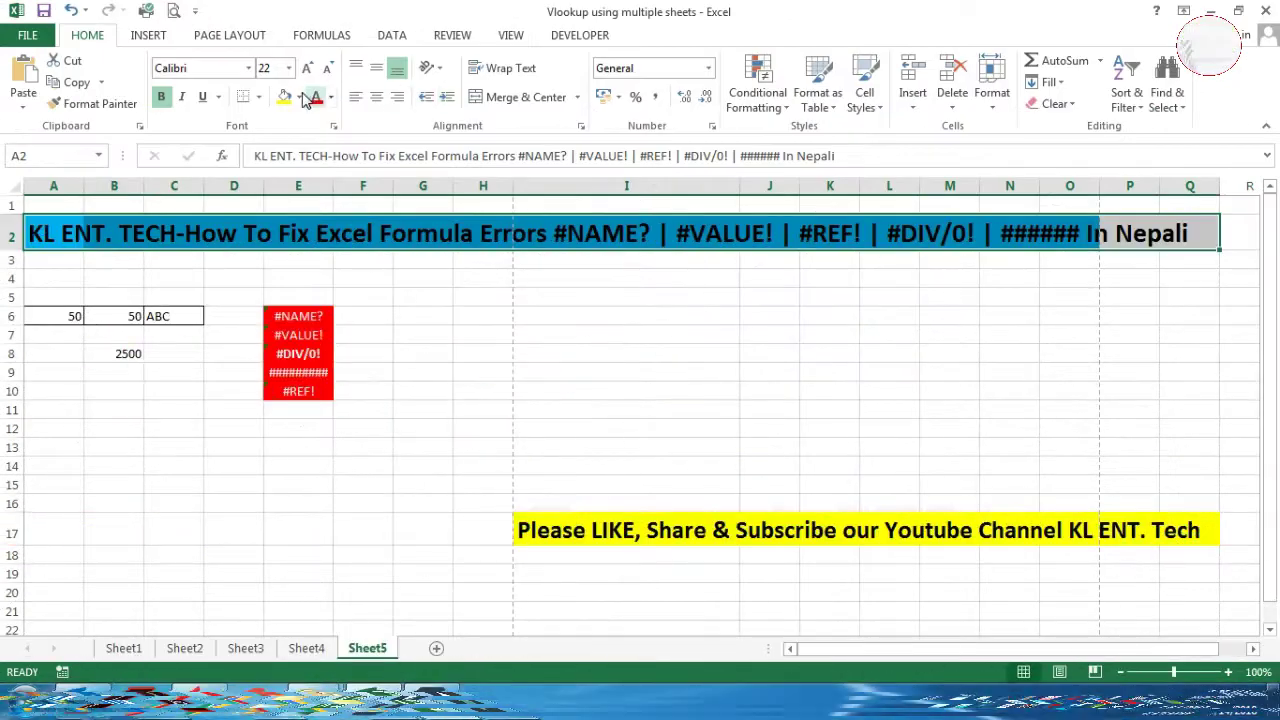
Fill the row 2 title banner with a blue theme colour from Fill Color
{"action": "left_click", "coordinate": [298, 97]}
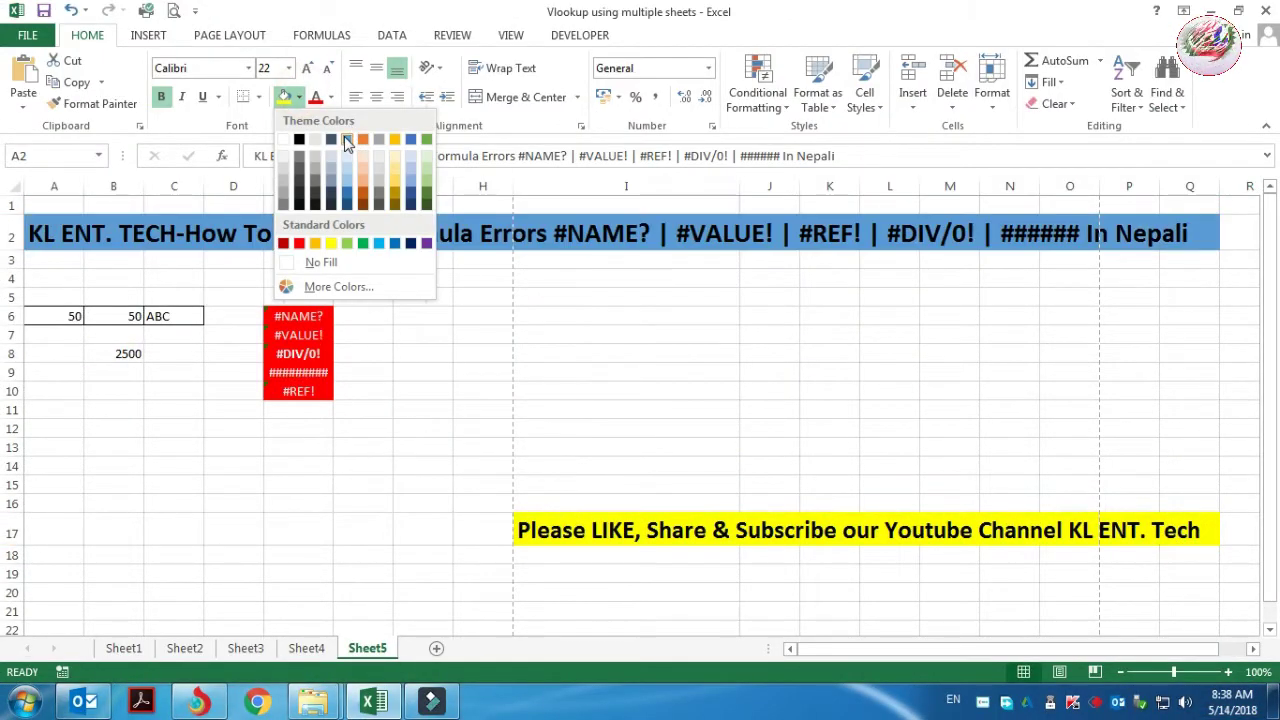
{"action": "left_click", "coordinate": [347, 139]}
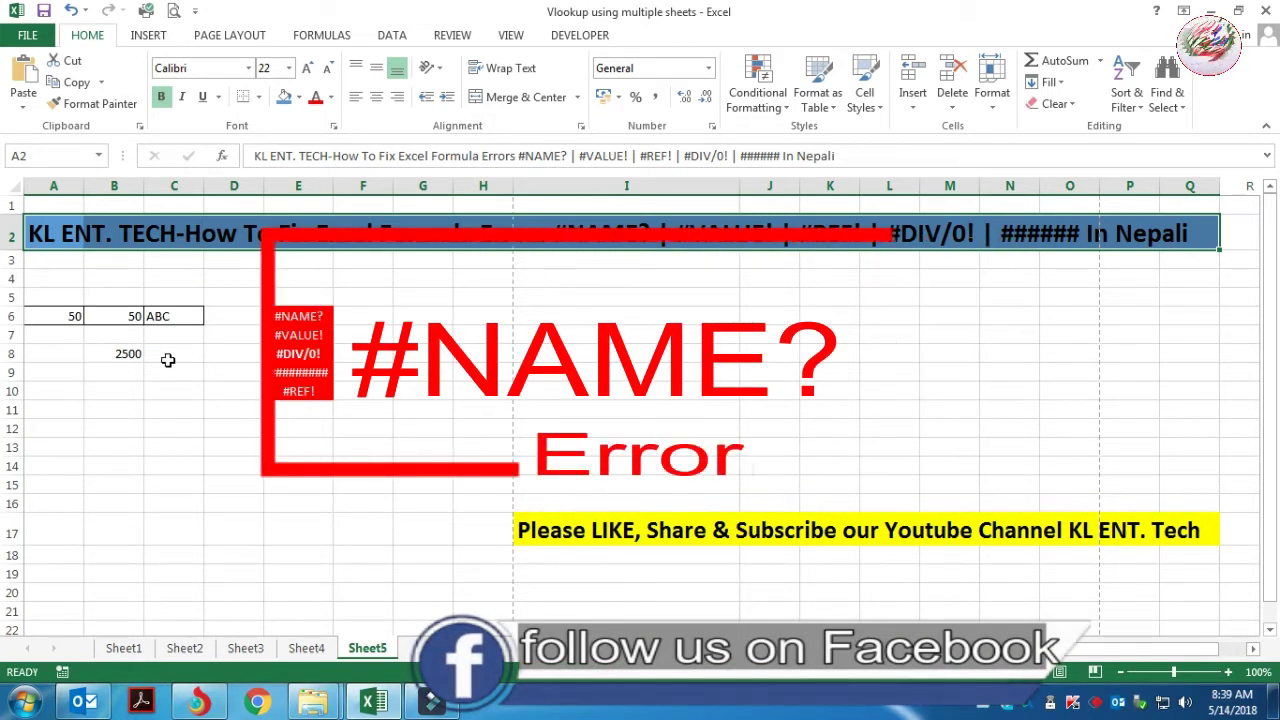
Replace the 2500 in B8 with =SUM(A6:B6), which shows 100
{"action": "left_click", "coordinate": [126, 352]}
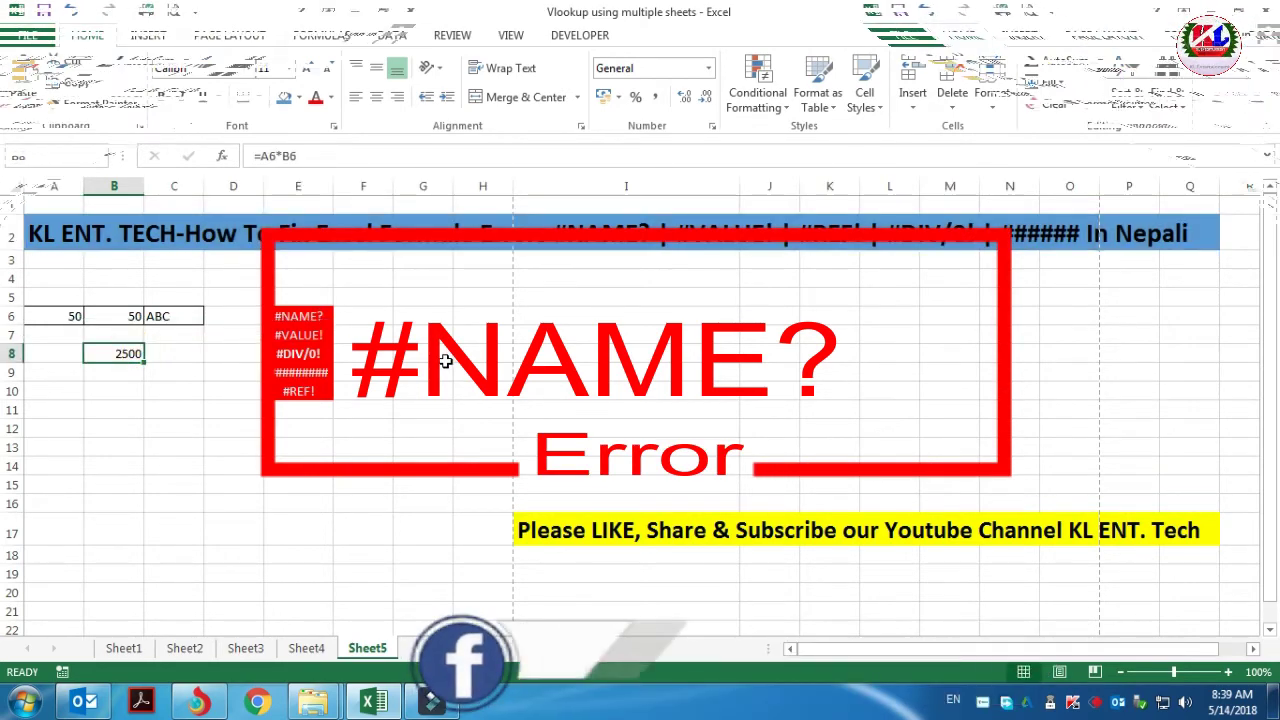
{"action": "key", "text": "Delete"}
{"action": "type", "text": "="}
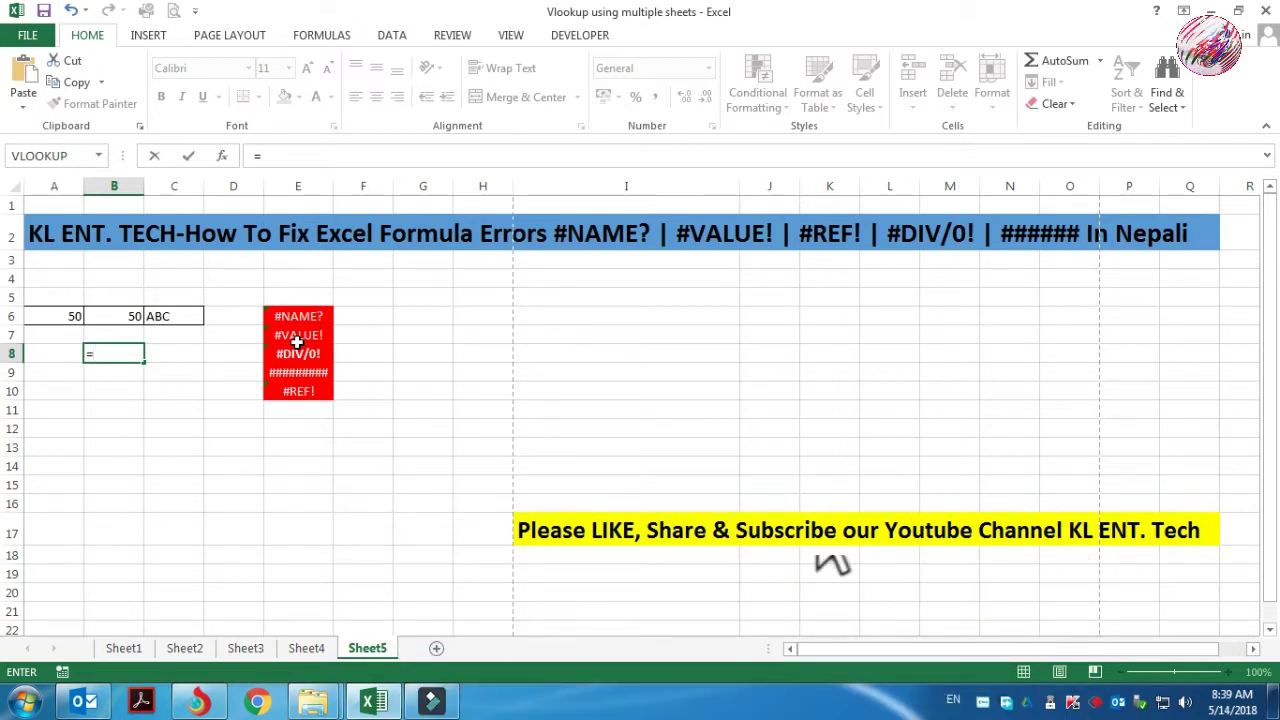
{"action": "type", "text": "sum"}
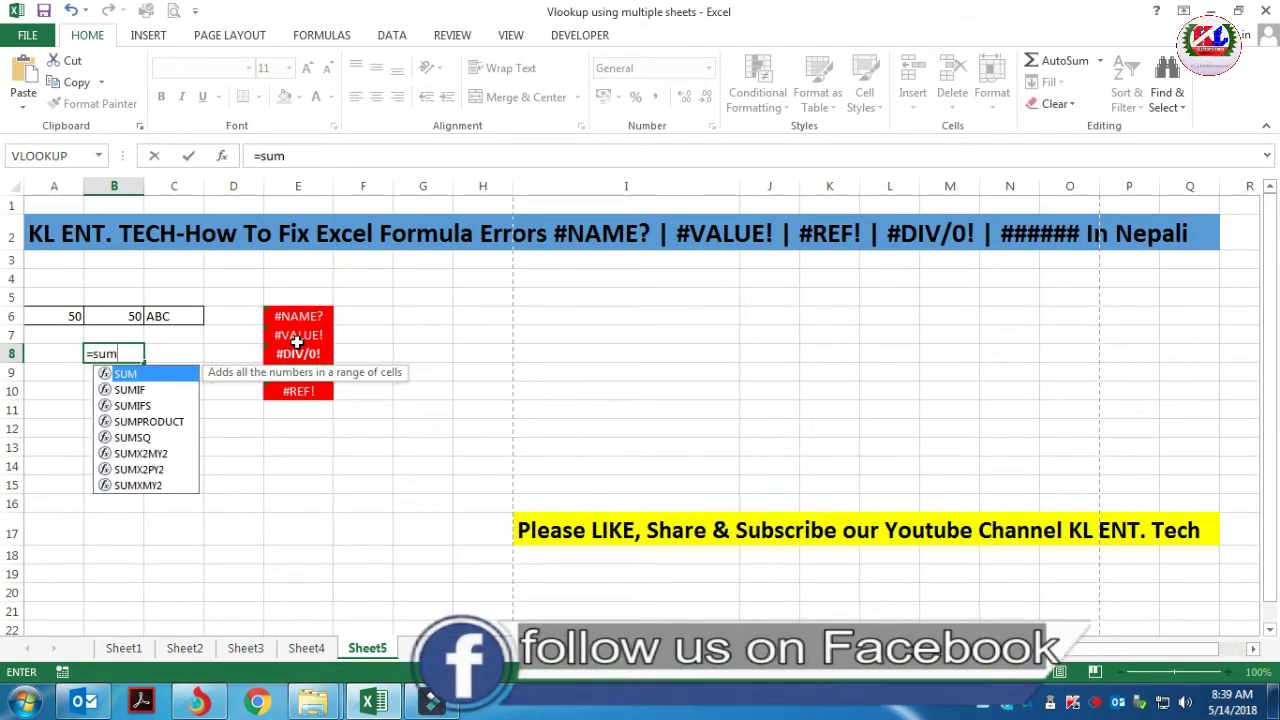
{"action": "type", "text": "("}
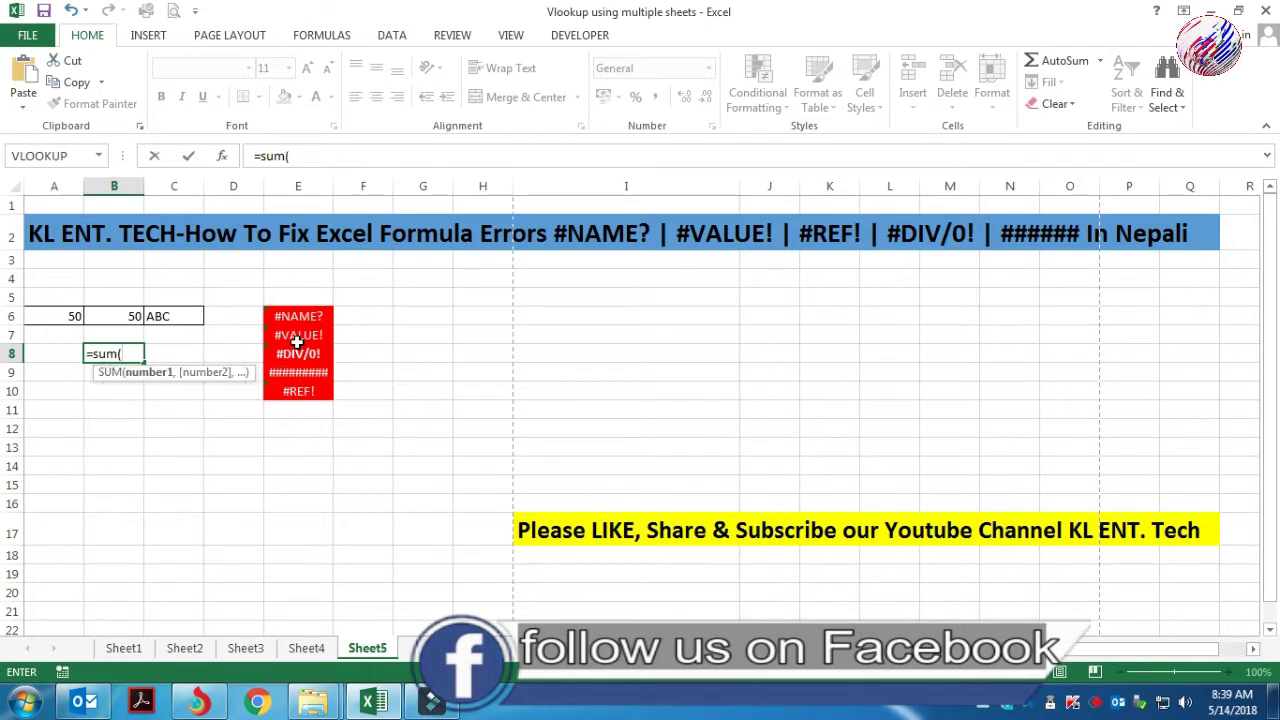
{"action": "left_click_drag", "start_coordinate": [61, 322], "coordinate": [110, 318]}
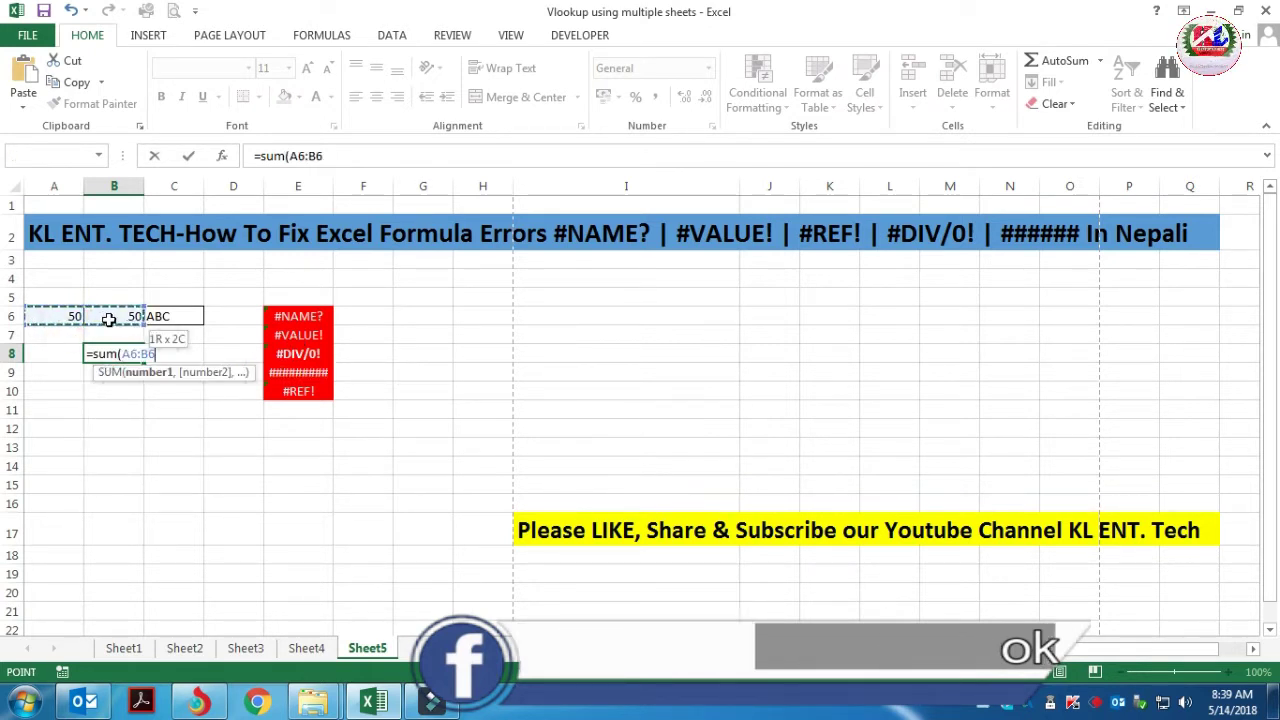
{"action": "key", "text": "Return"}
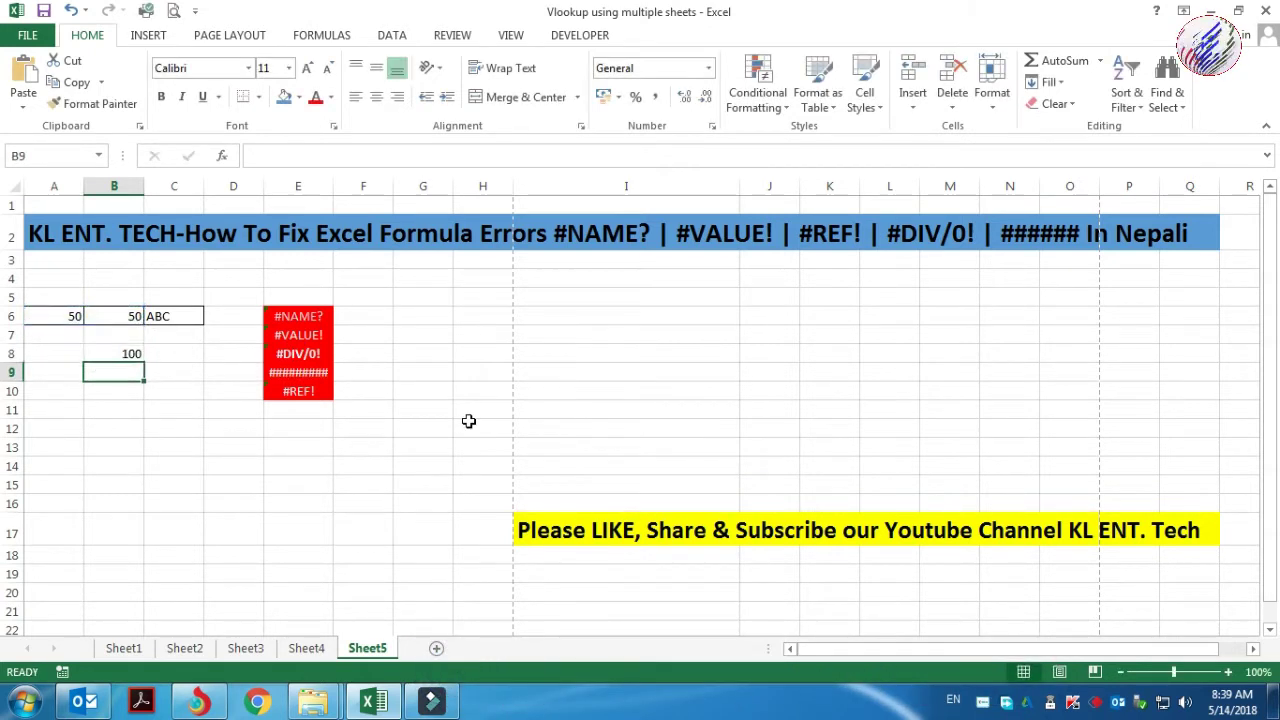
{"action": "key", "text": "Up"}
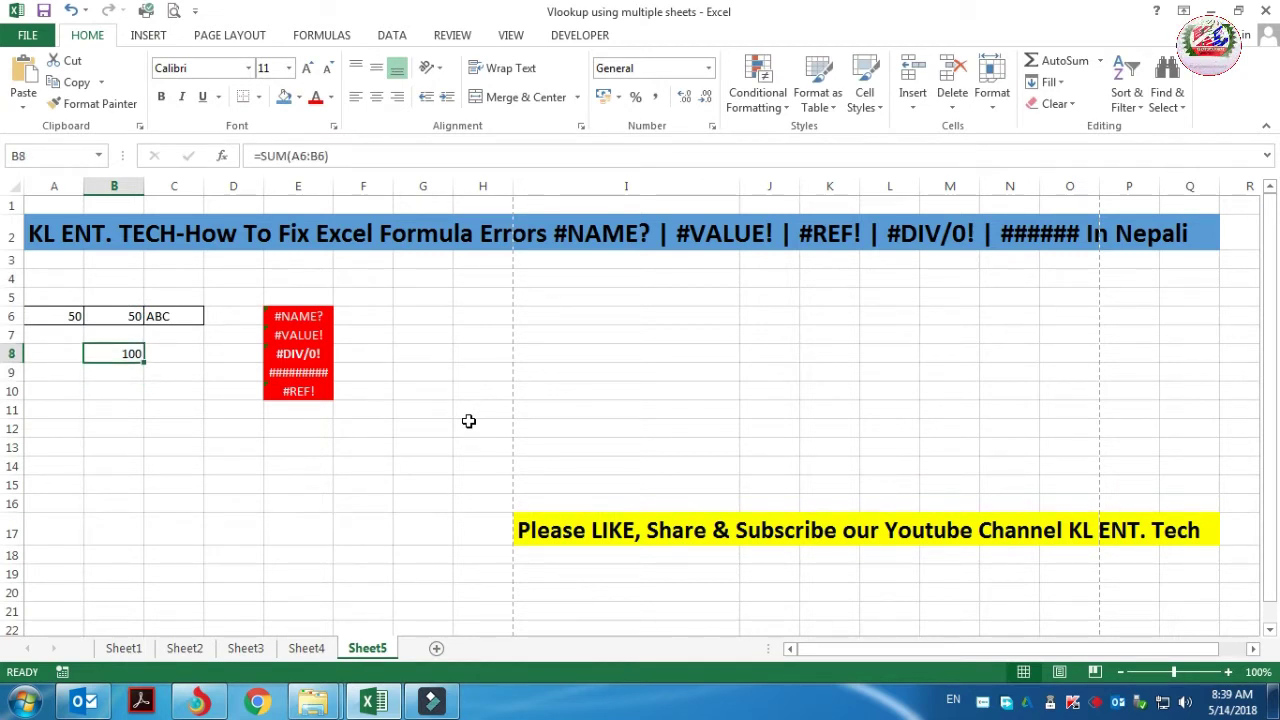
{"action": "left_click", "coordinate": [279, 152]}
{"action": "key", "text": "BackSpace"}
{"action": "key", "text": "BackSpace"}
{"action": "type", "text": "mu"}
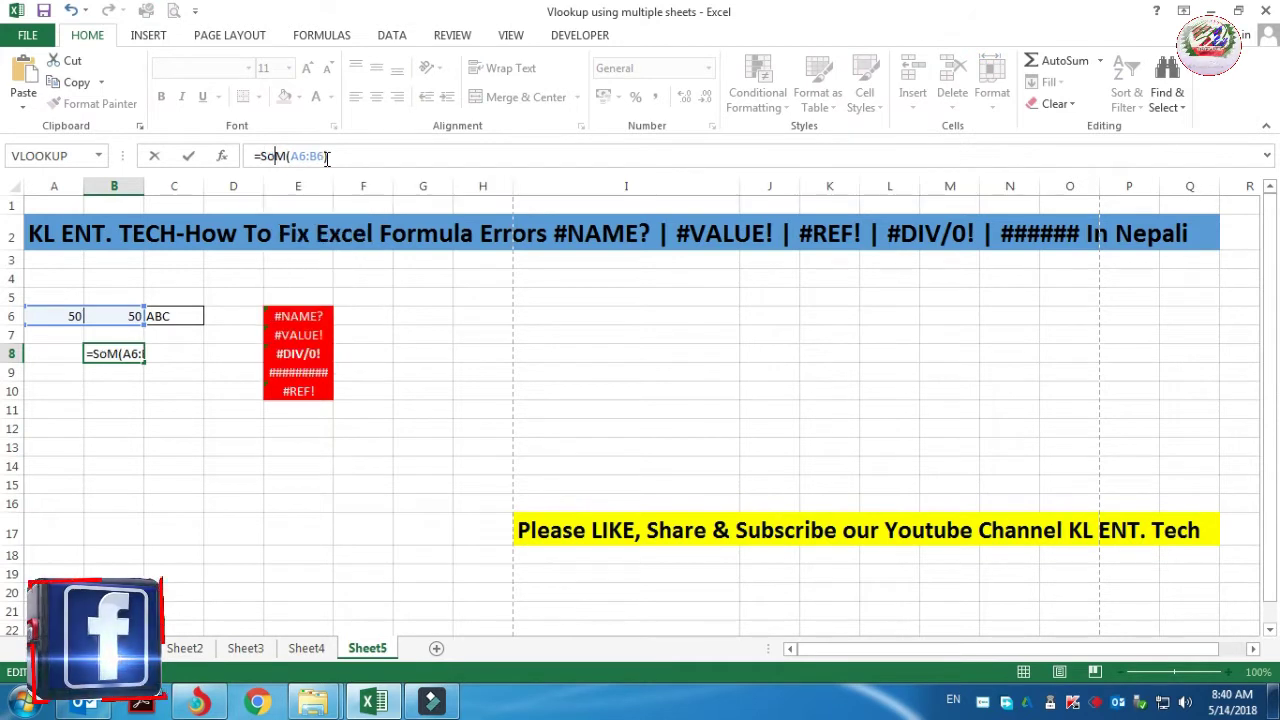
{"action": "key", "text": "Return"}
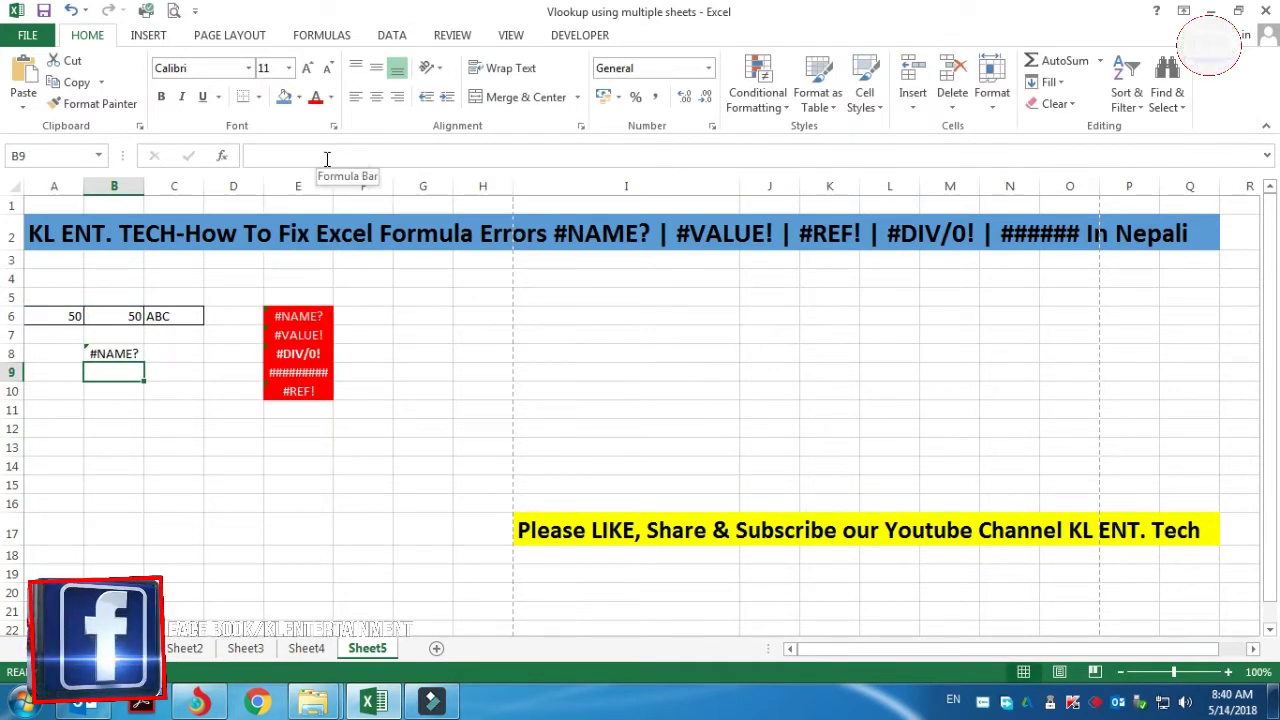
{"action": "left_click", "coordinate": [118, 355]}
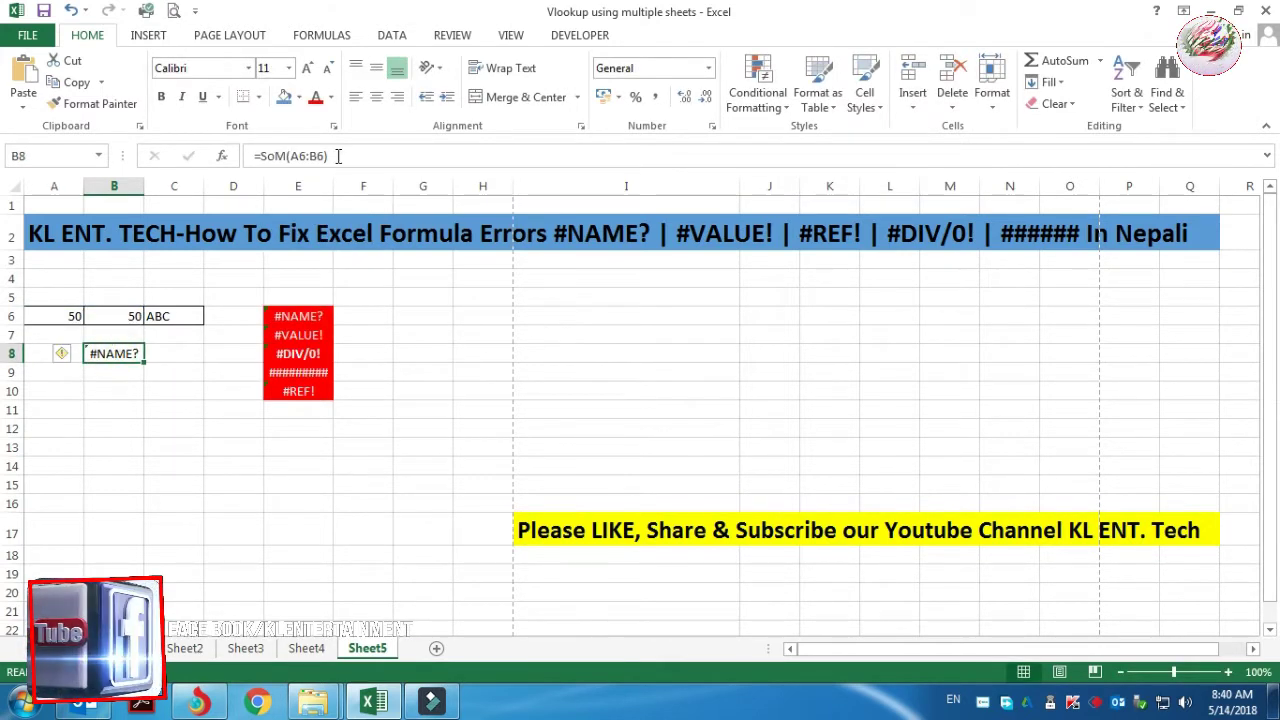
{"action": "left_click", "coordinate": [270, 156]}
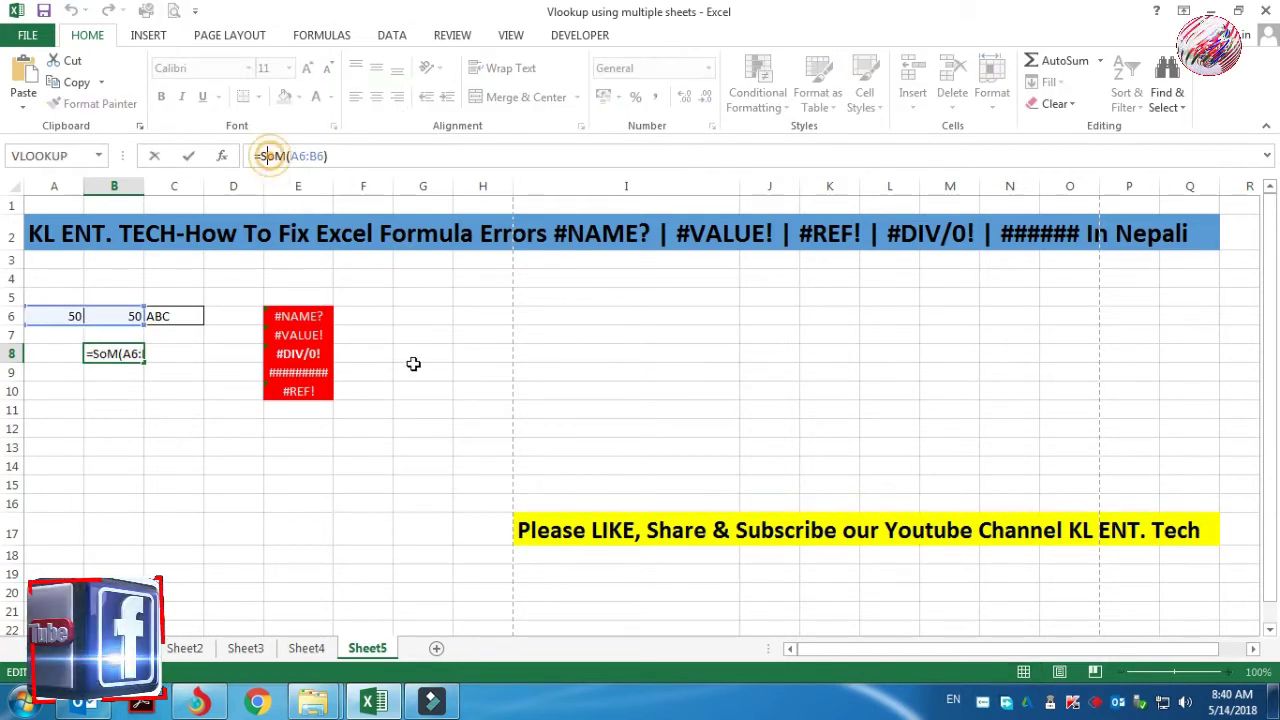
{"action": "left_click", "coordinate": [194, 484]}
{"action": "left_click", "coordinate": [119, 352]}
{"action": "left_click", "coordinate": [312, 314]}
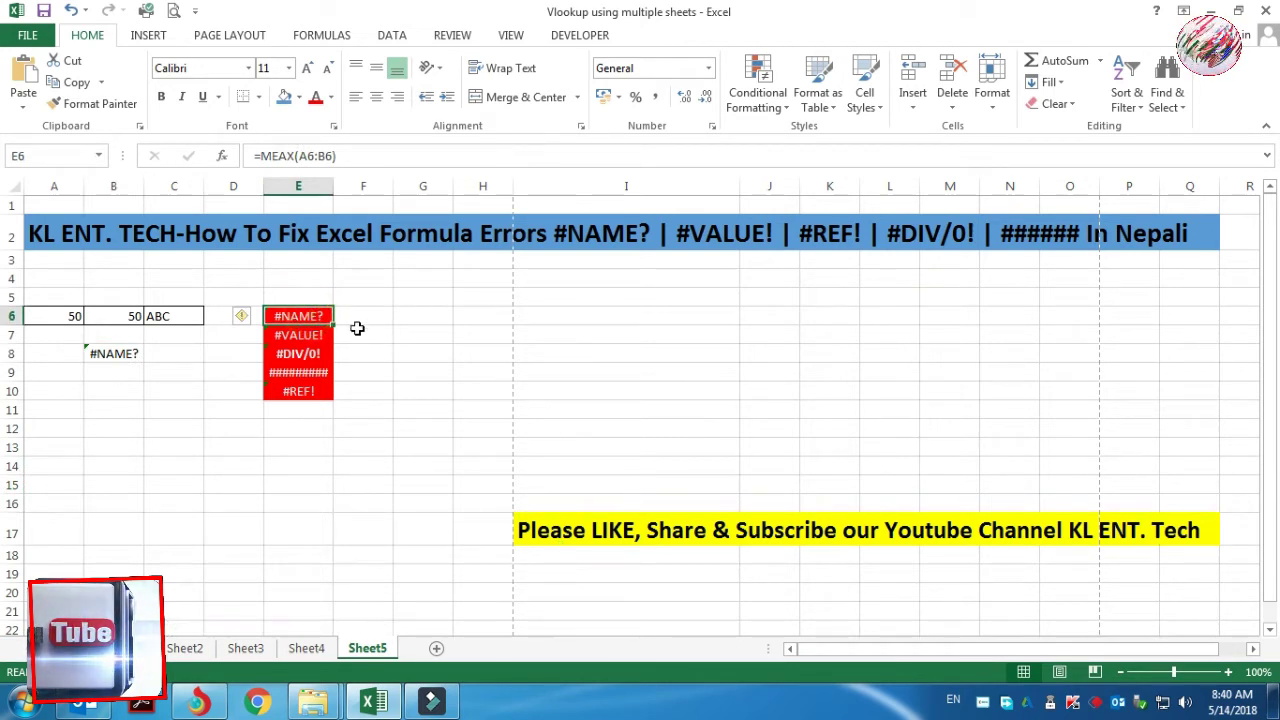
{"action": "left_click", "coordinate": [120, 351]}
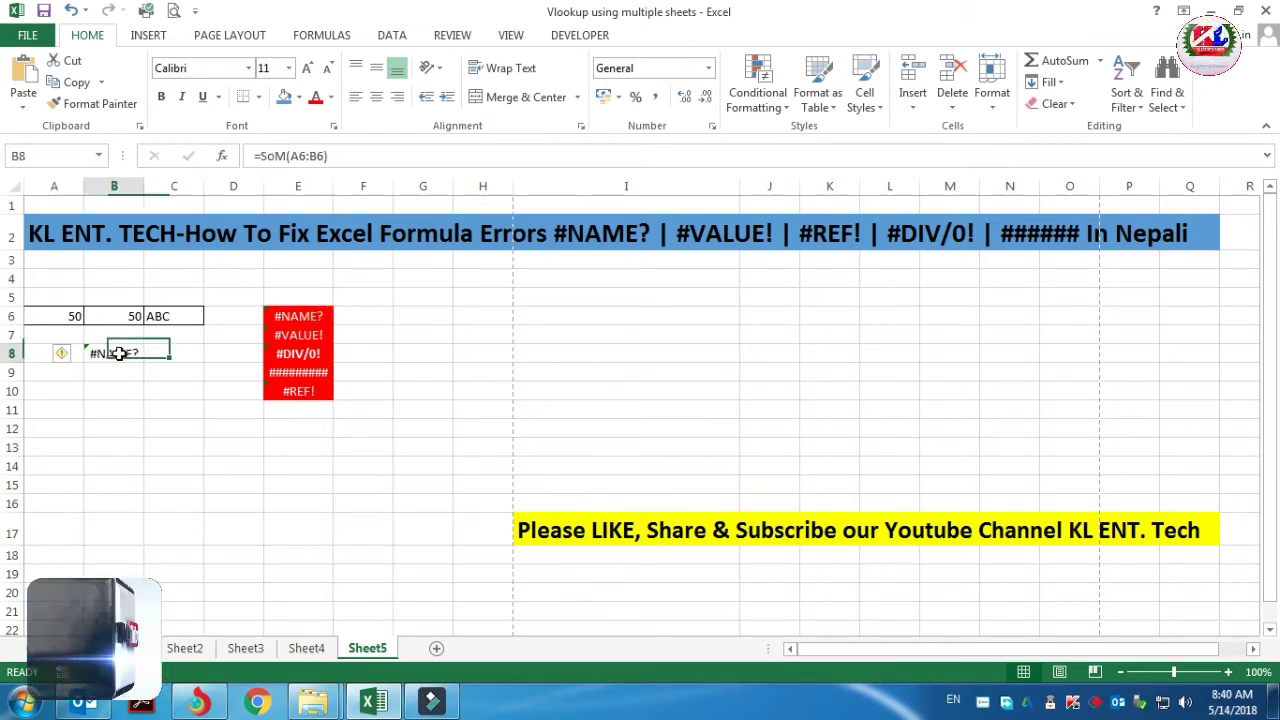
{"action": "left_click", "coordinate": [299, 318]}
{"action": "left_click", "coordinate": [113, 358]}
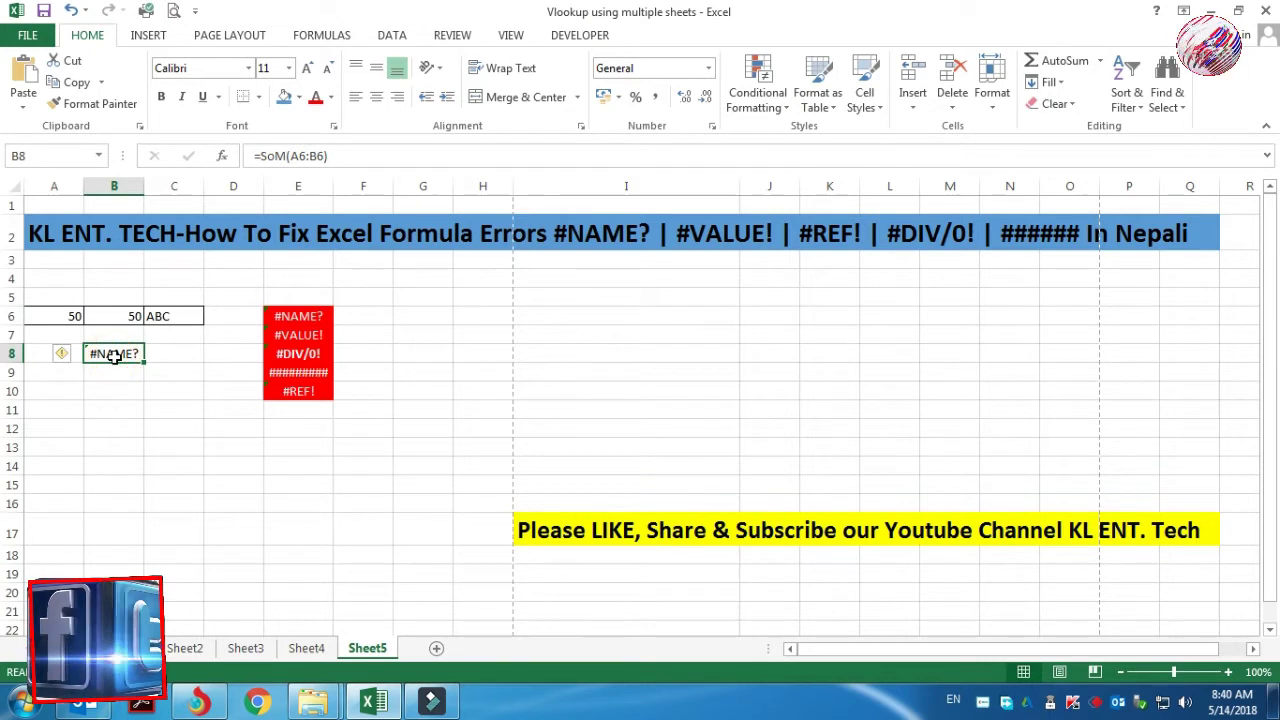
{"action": "left_click", "coordinate": [278, 157]}
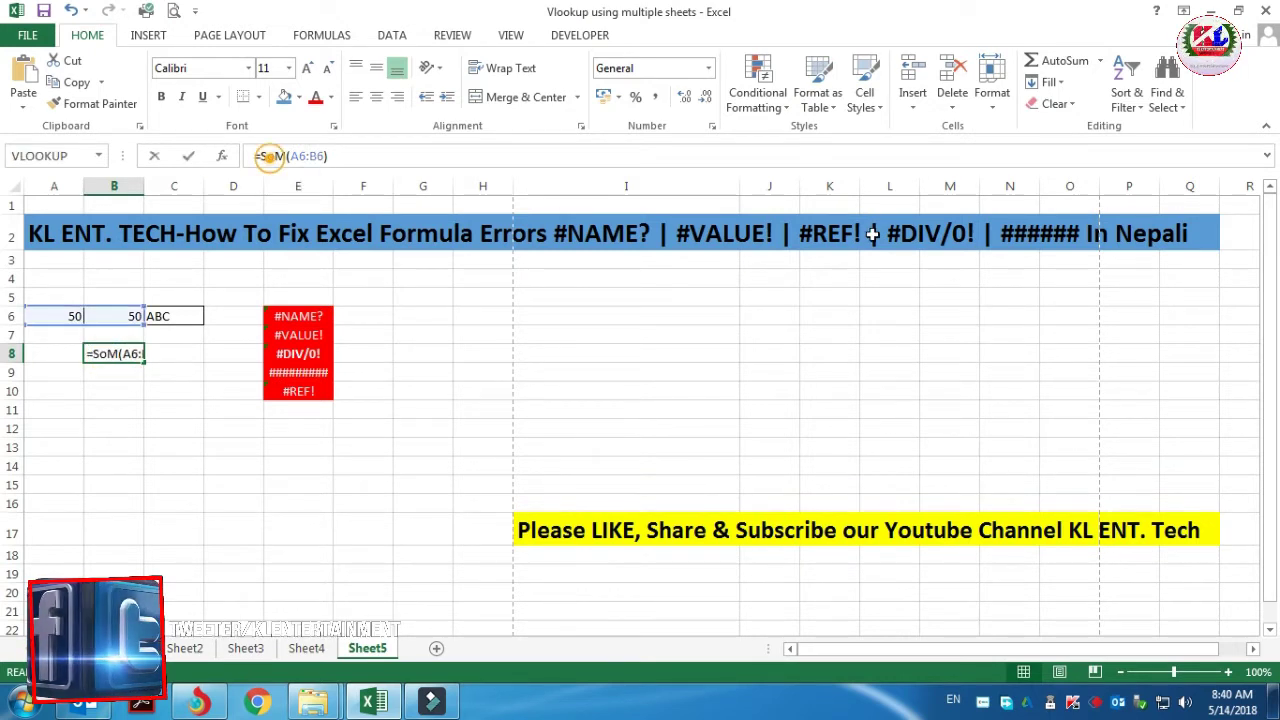
{"action": "key", "text": "Delete"}
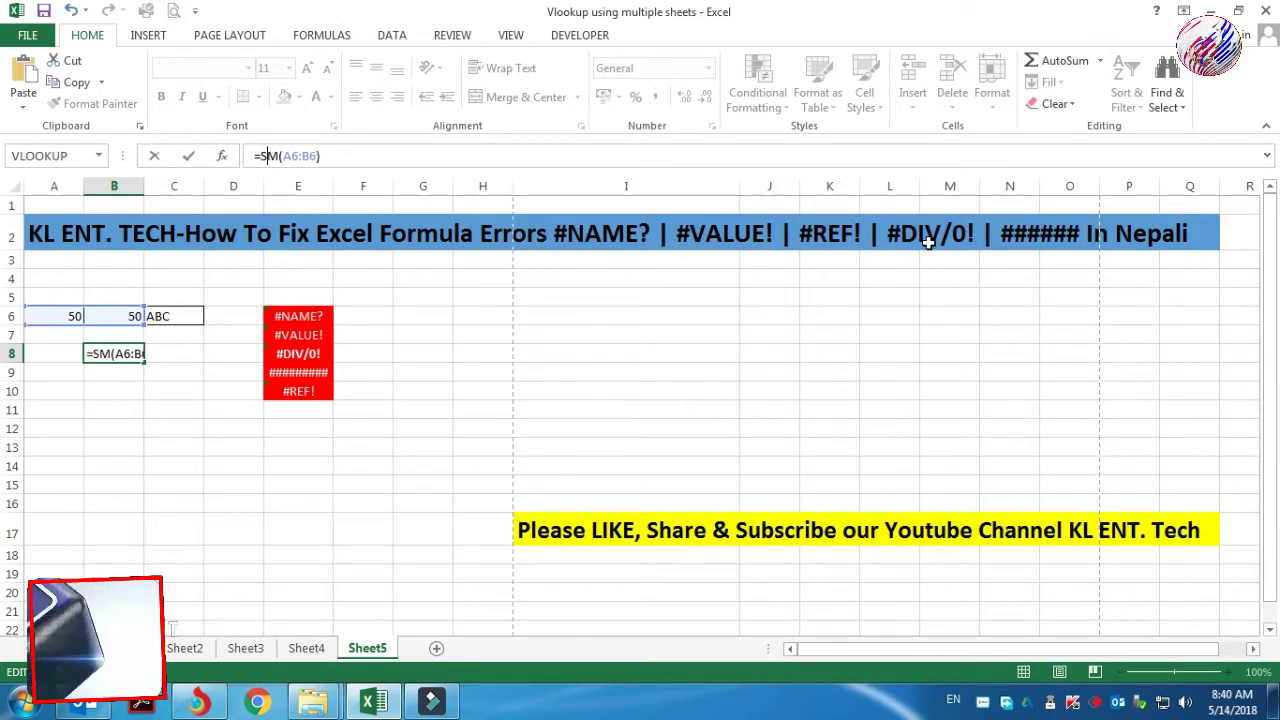
{"action": "type", "text": "u"}
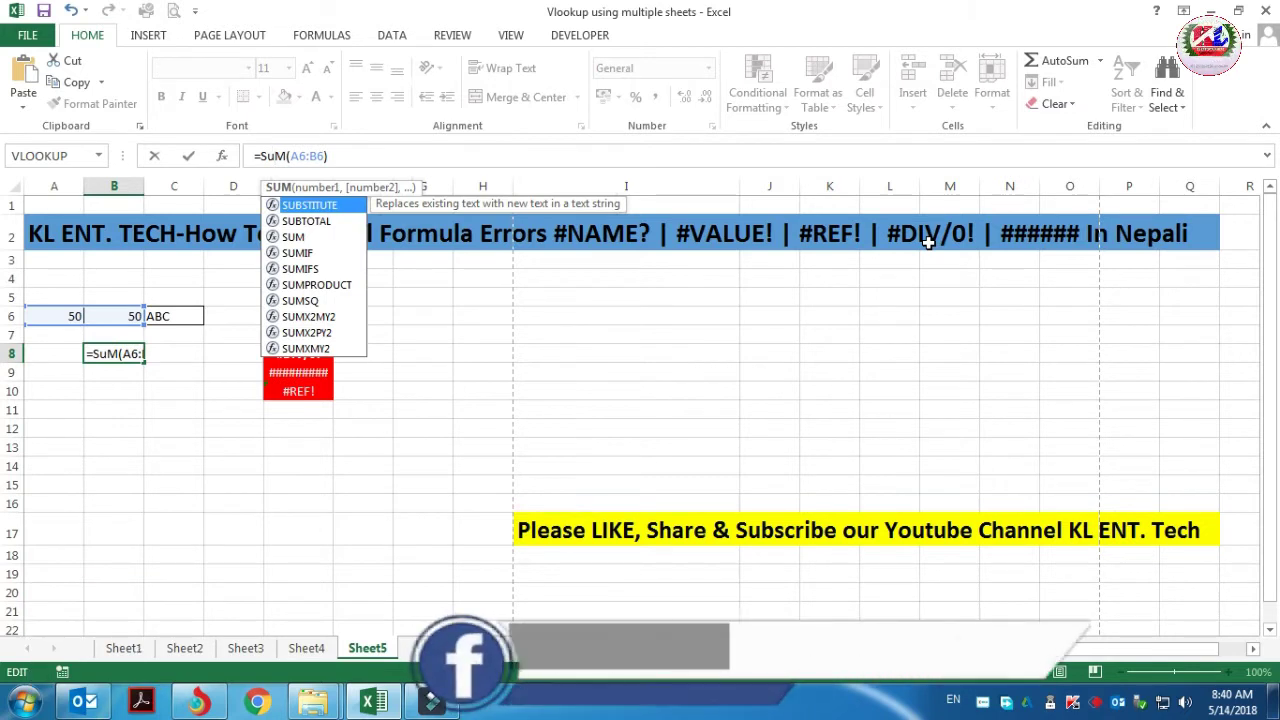
{"action": "key", "text": "Return"}
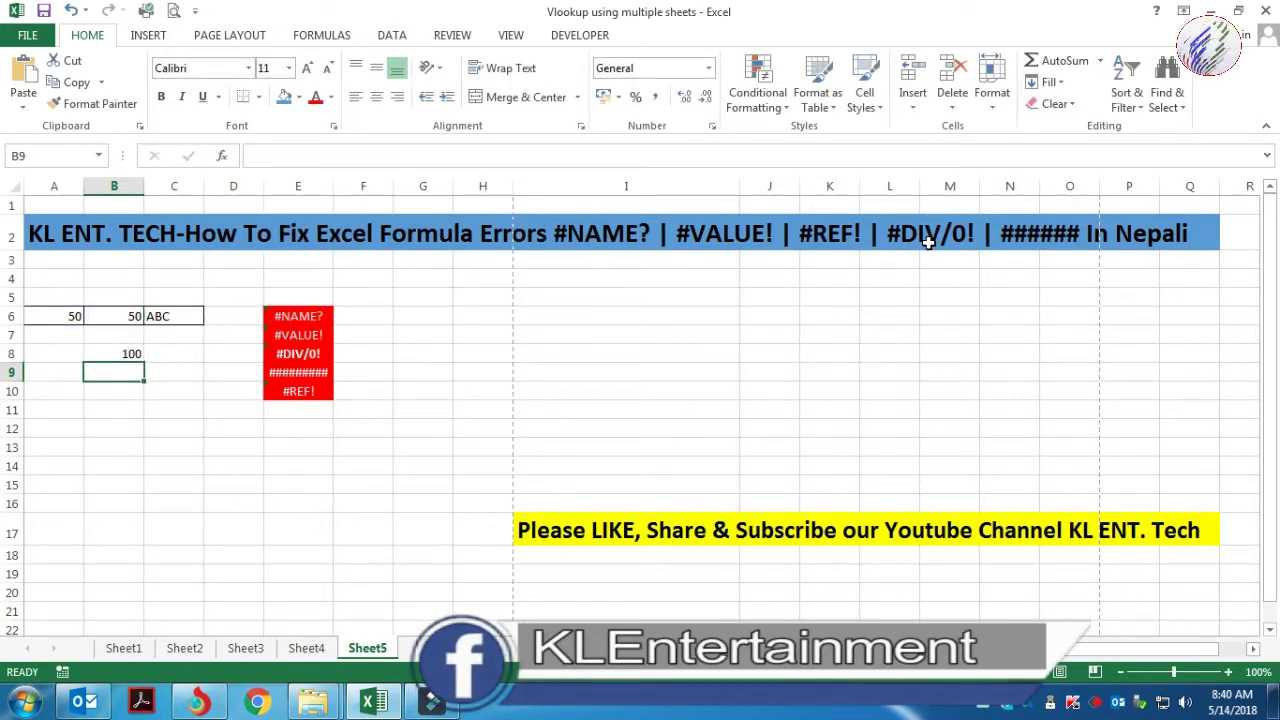
Change B8's formula to the misspelled =mex(A6:B6), producing a #NAME? error
{"action": "left_click", "coordinate": [127, 355]}
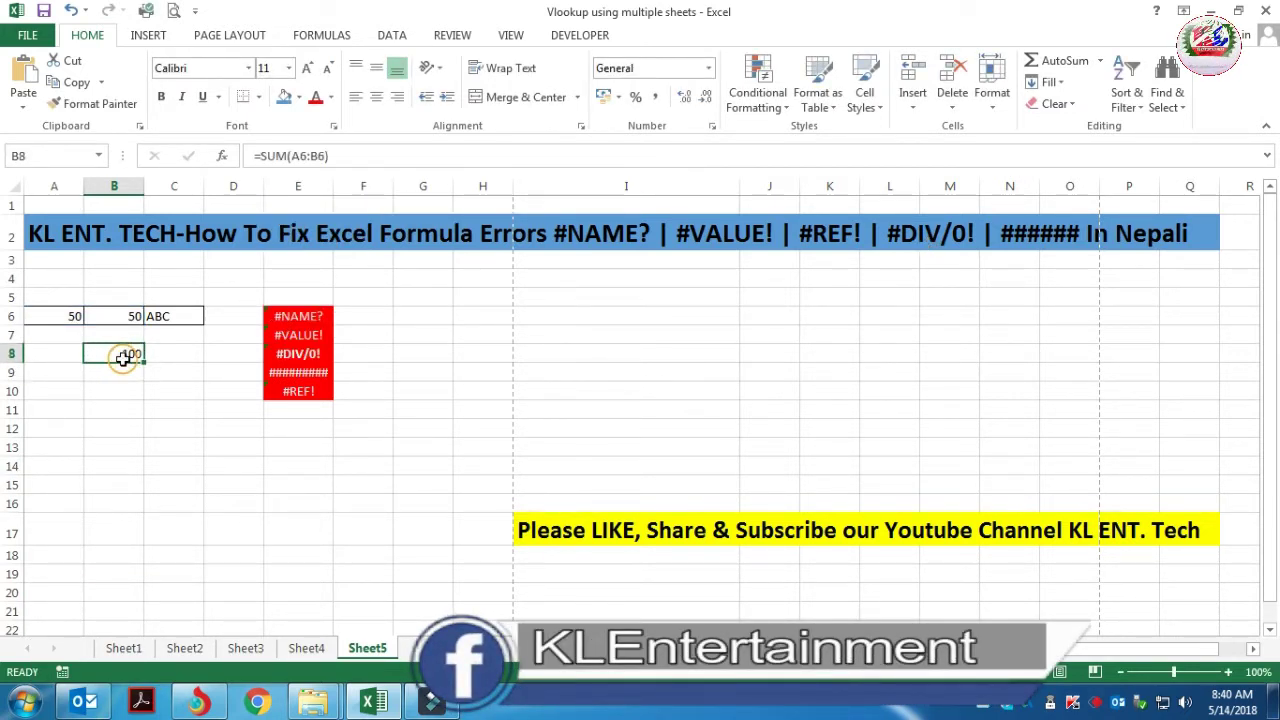
{"action": "left_click", "coordinate": [284, 156]}
{"action": "key", "text": "BackSpace"}
{"action": "key", "text": "BackSpace"}
{"action": "key", "text": "BackSpace"}
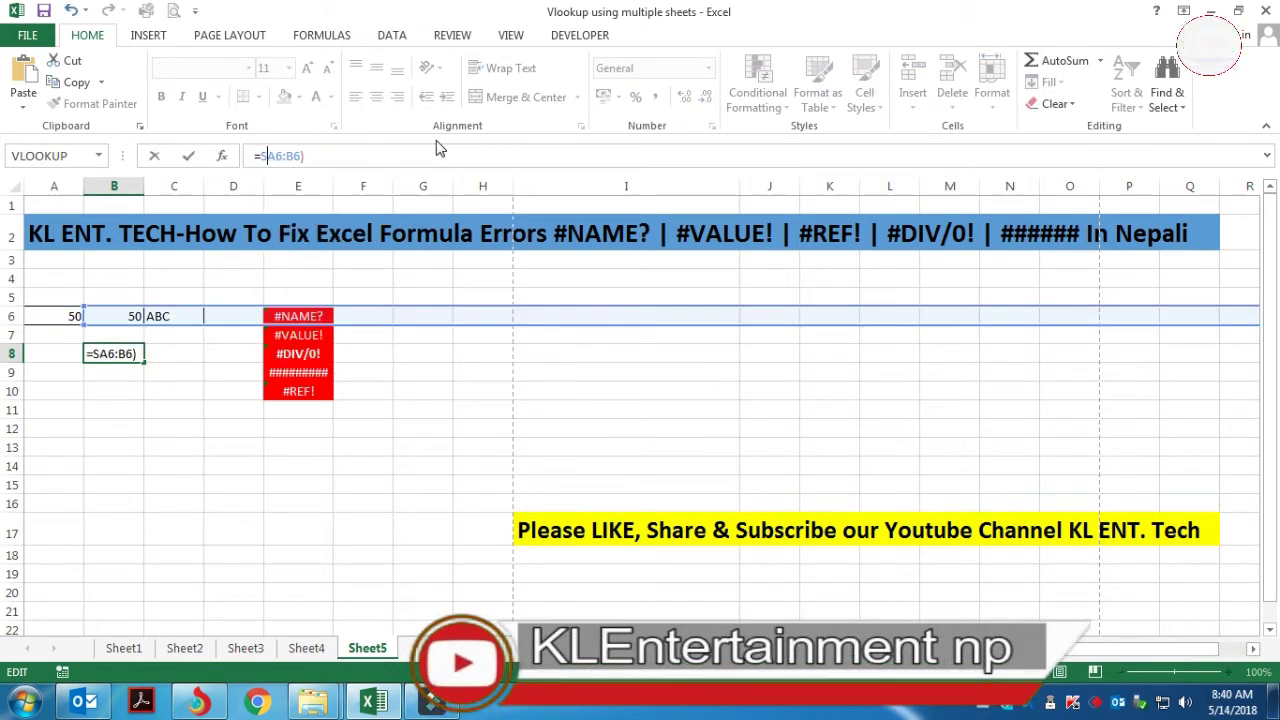
{"action": "key", "text": "Delete"}
{"action": "type", "text": "me"}
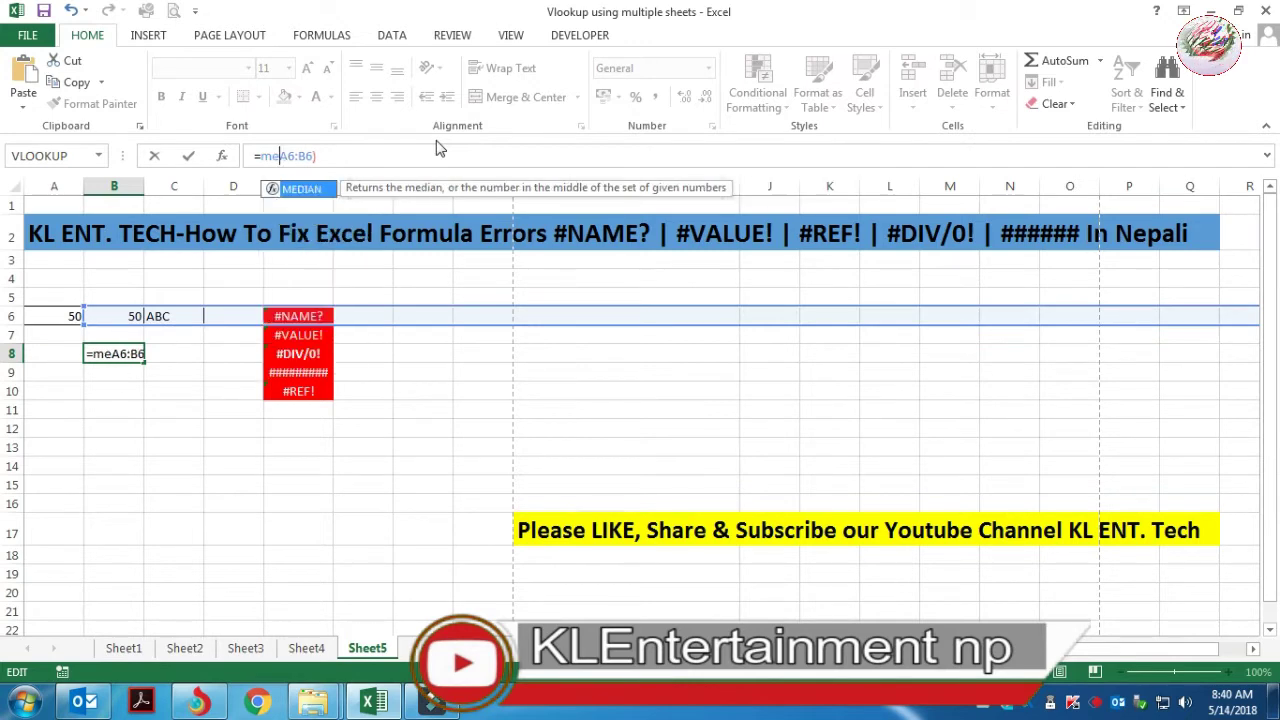
{"action": "type", "text": "s"}
{"action": "key", "text": "BackSpace"}
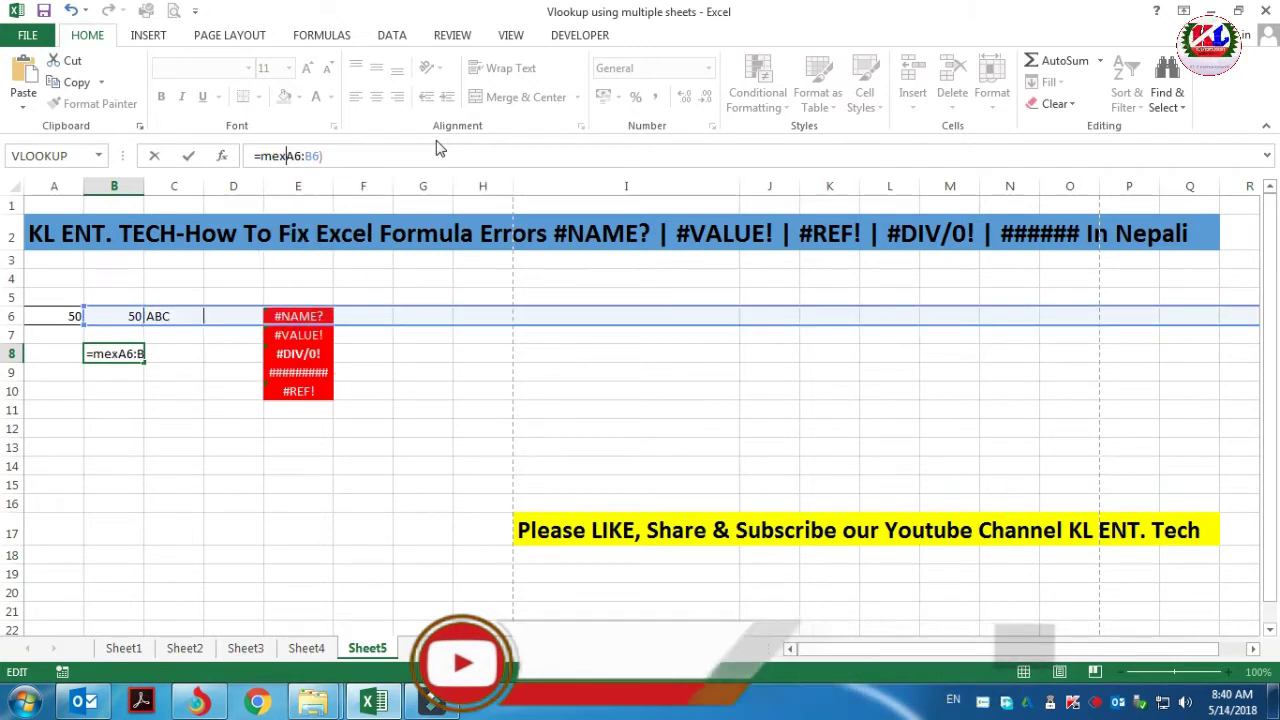
{"action": "type", "text": "x"}
{"action": "key", "text": "Return"}
{"action": "key", "text": "Return"}
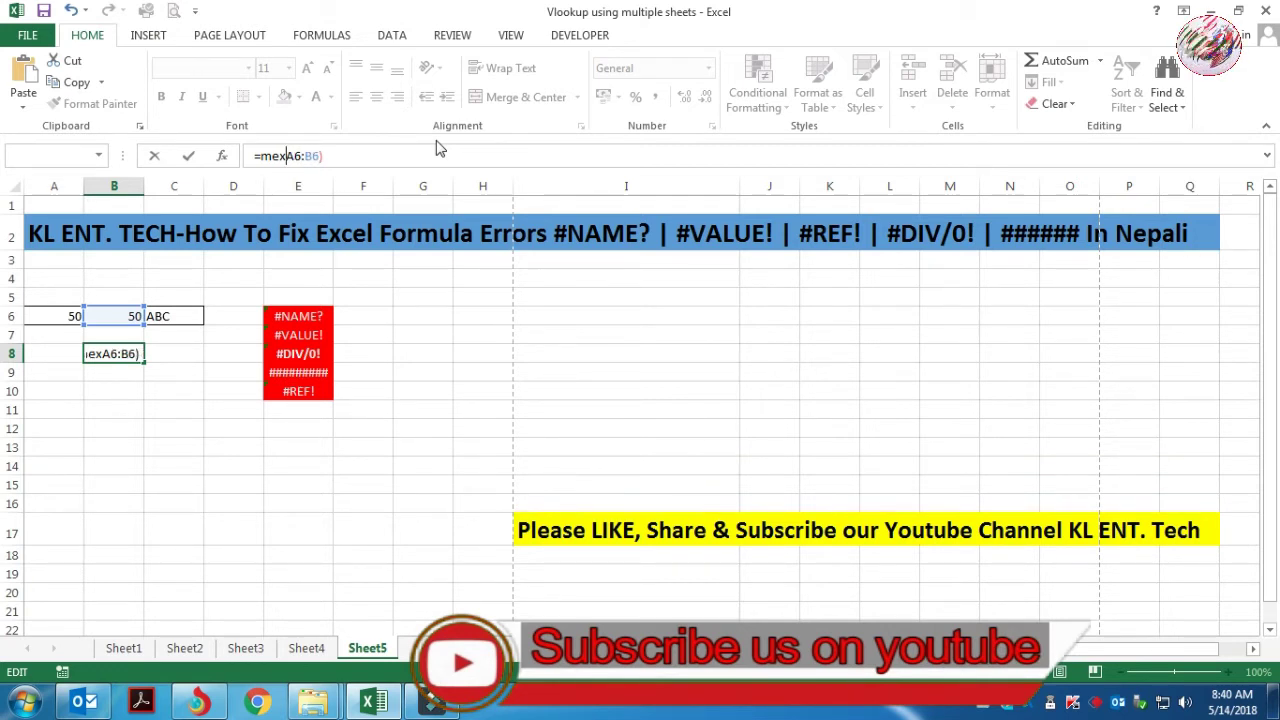
{"action": "type", "text": "("}
{"action": "key", "text": "Return"}
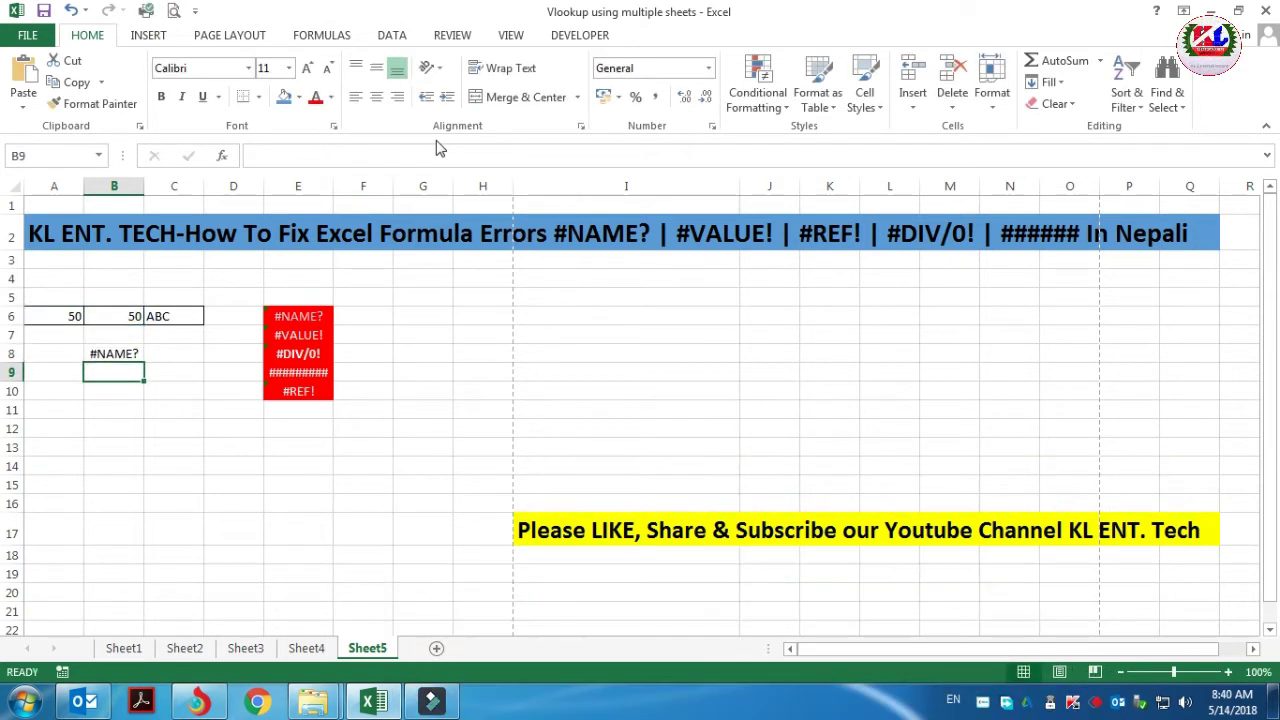
Correct the function to =MAX(A6:B6) so B8 shows 50, then clear B8
{"action": "left_click", "coordinate": [117, 355]}
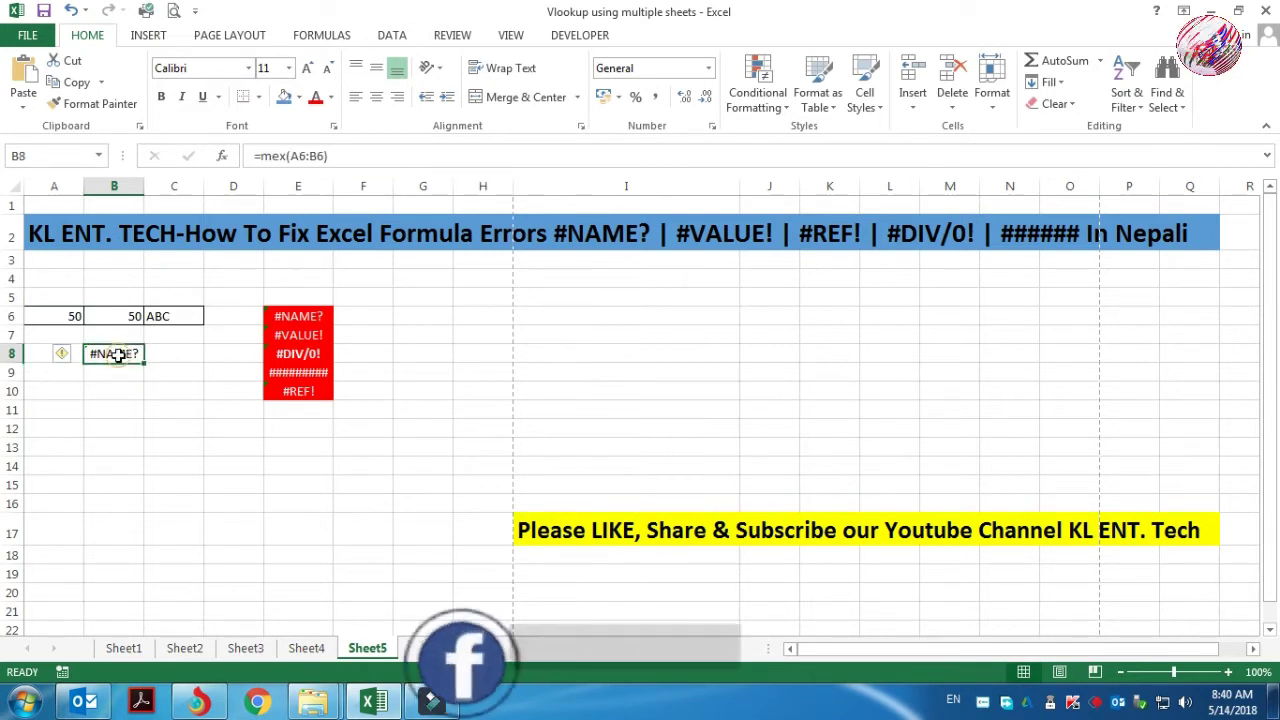
{"action": "left_click", "coordinate": [264, 156]}
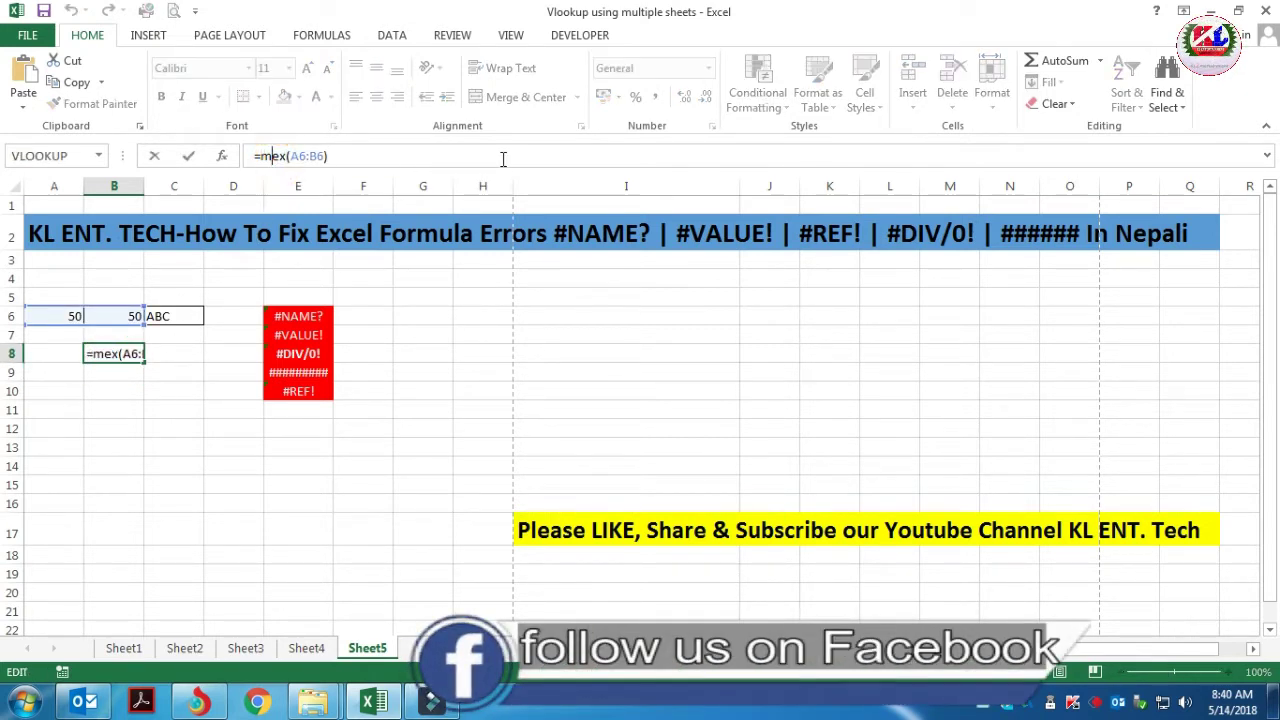
{"action": "key", "text": "Delete"}
{"action": "type", "text": "a"}
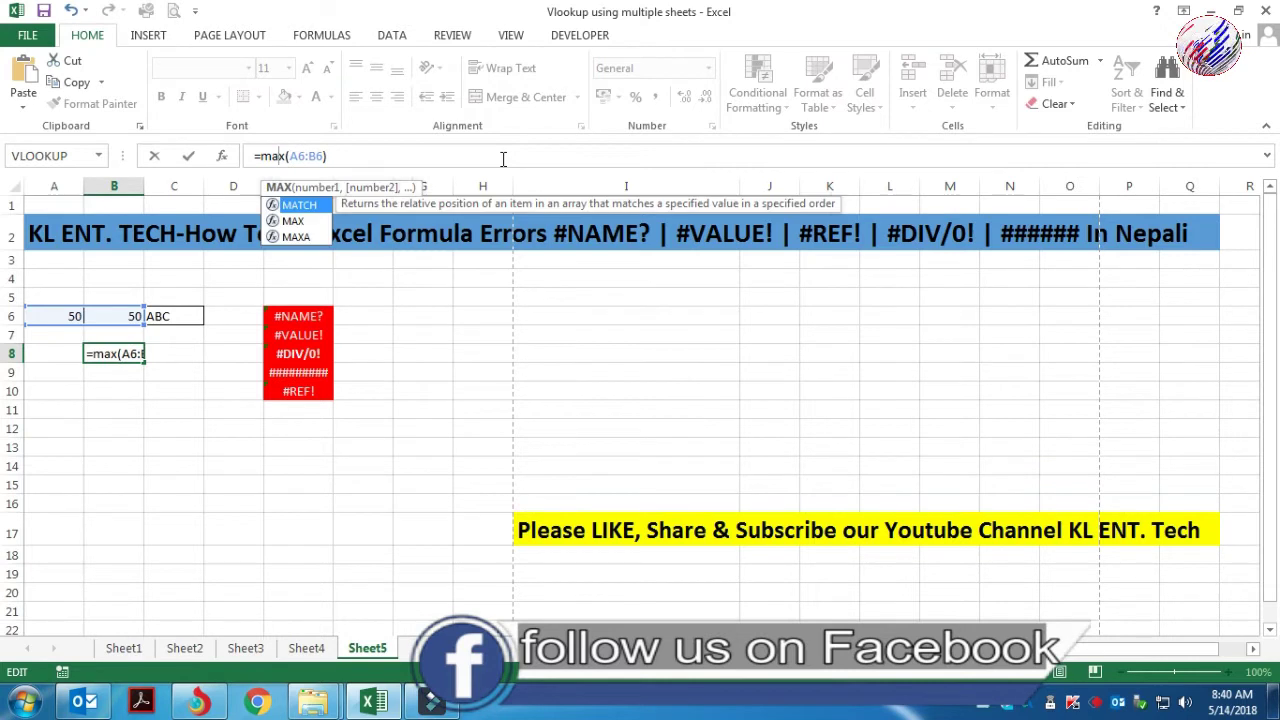
{"action": "key", "text": "Return"}
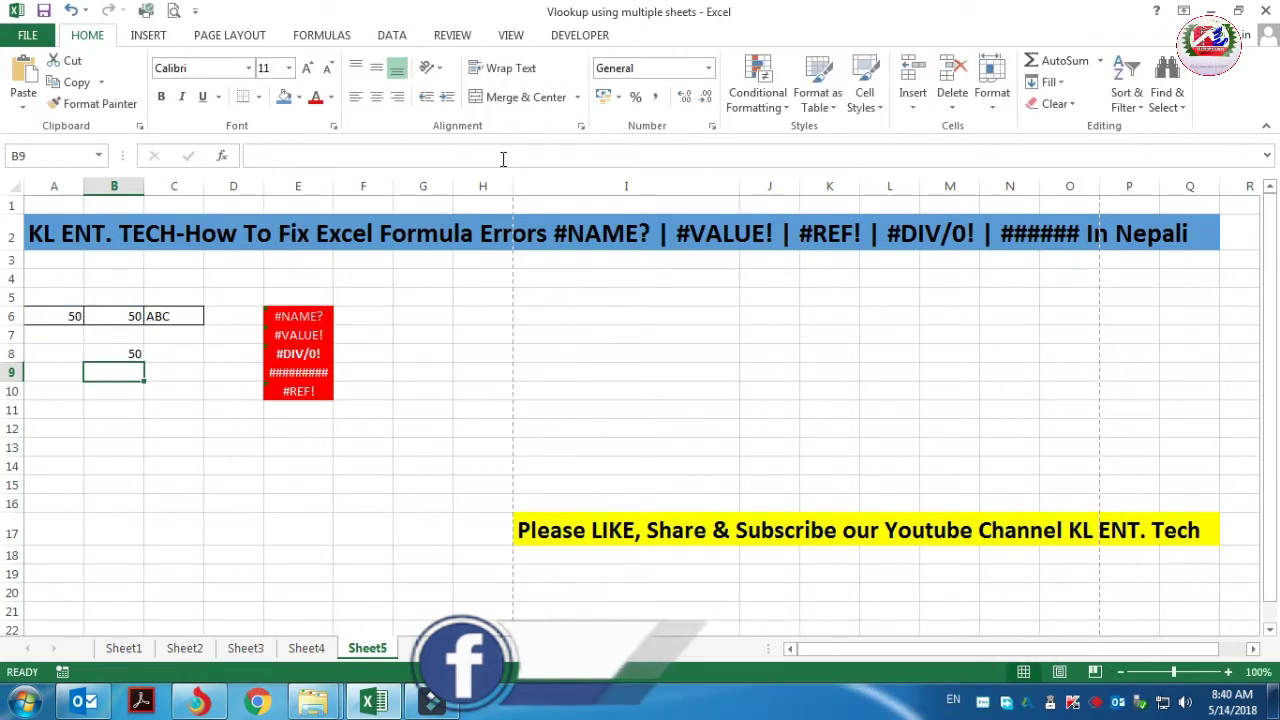
{"action": "left_click", "coordinate": [115, 354]}
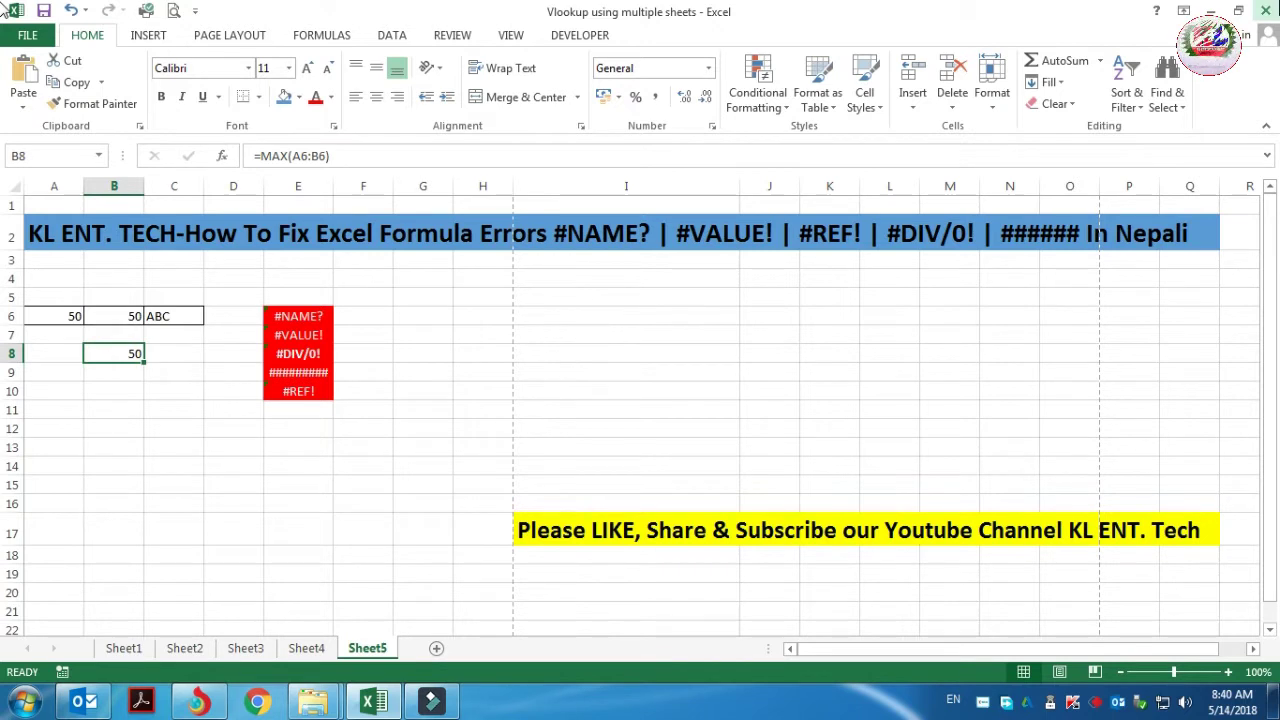
{"action": "key", "text": "Delete"}
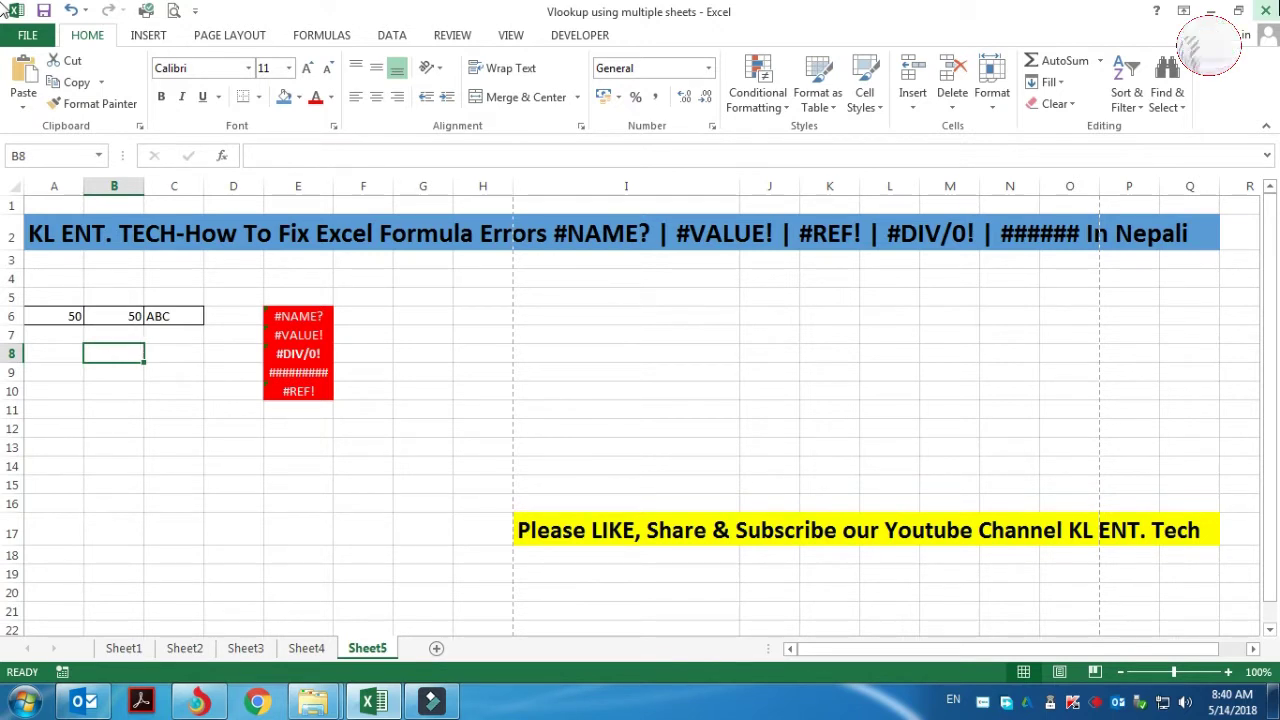
{"action": "left_click", "coordinate": [302, 318]}
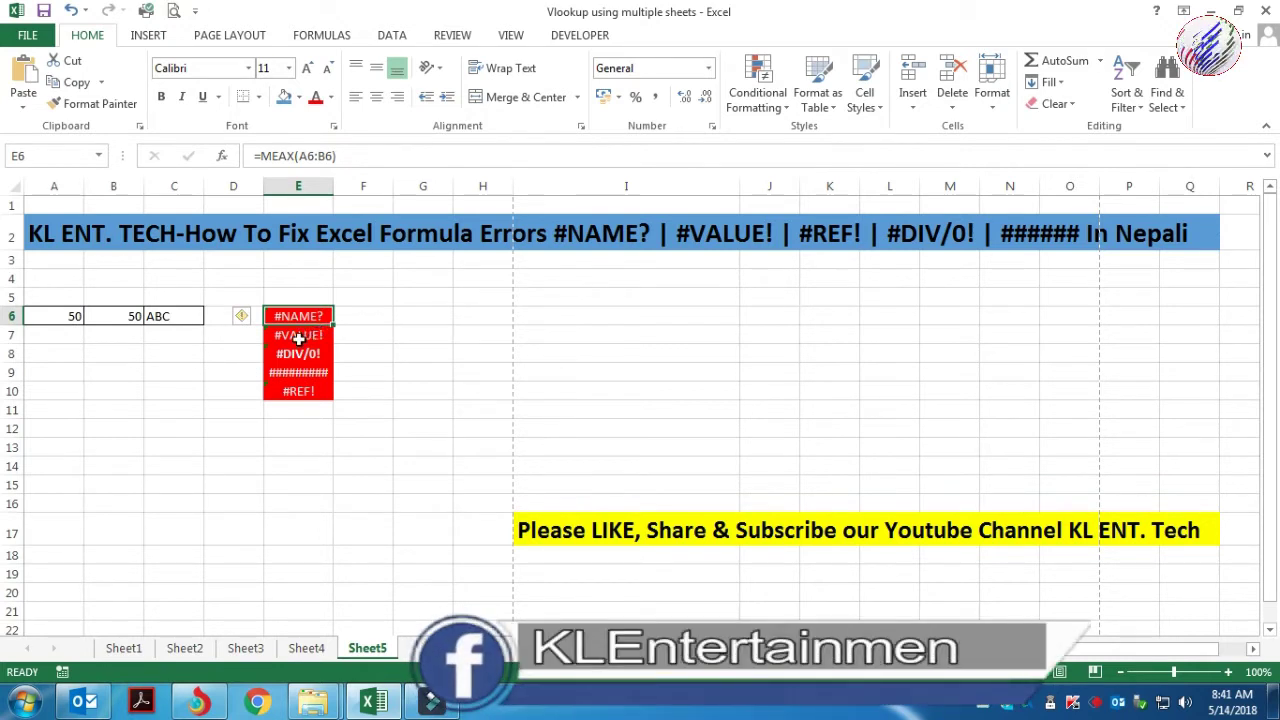
{"action": "left_click", "coordinate": [298, 339]}
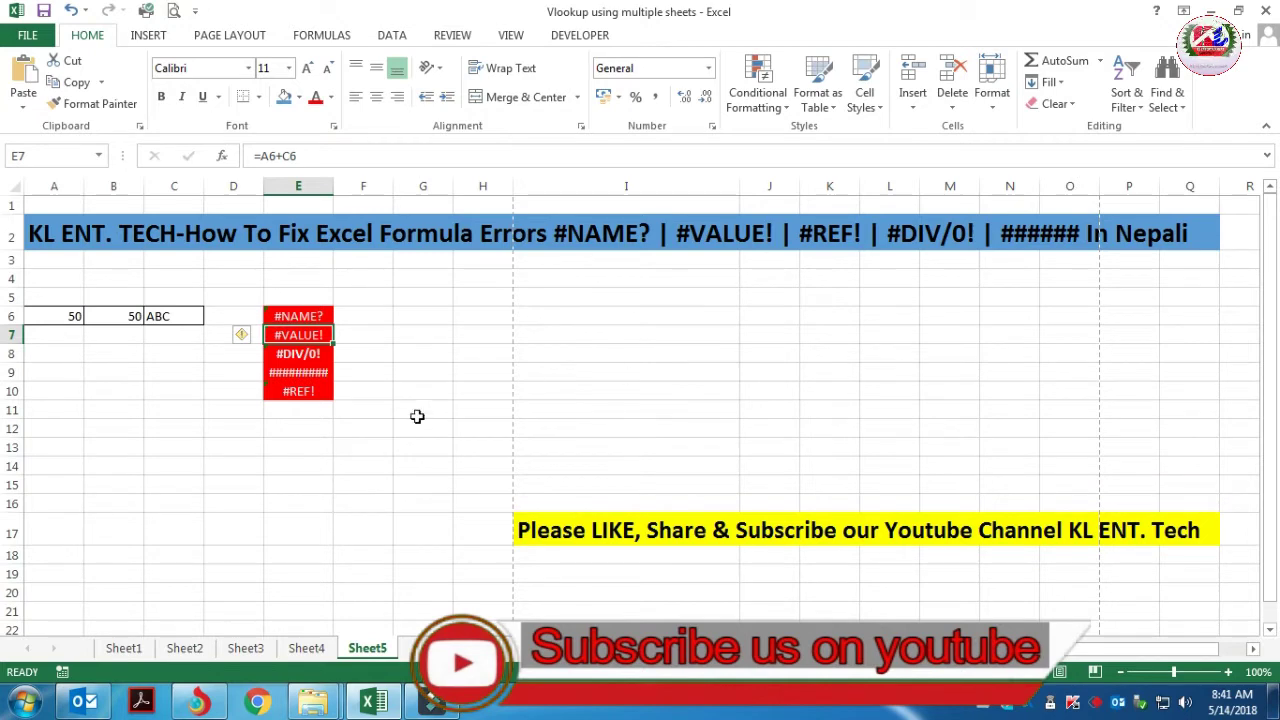
{"action": "left_click", "coordinate": [119, 355]}
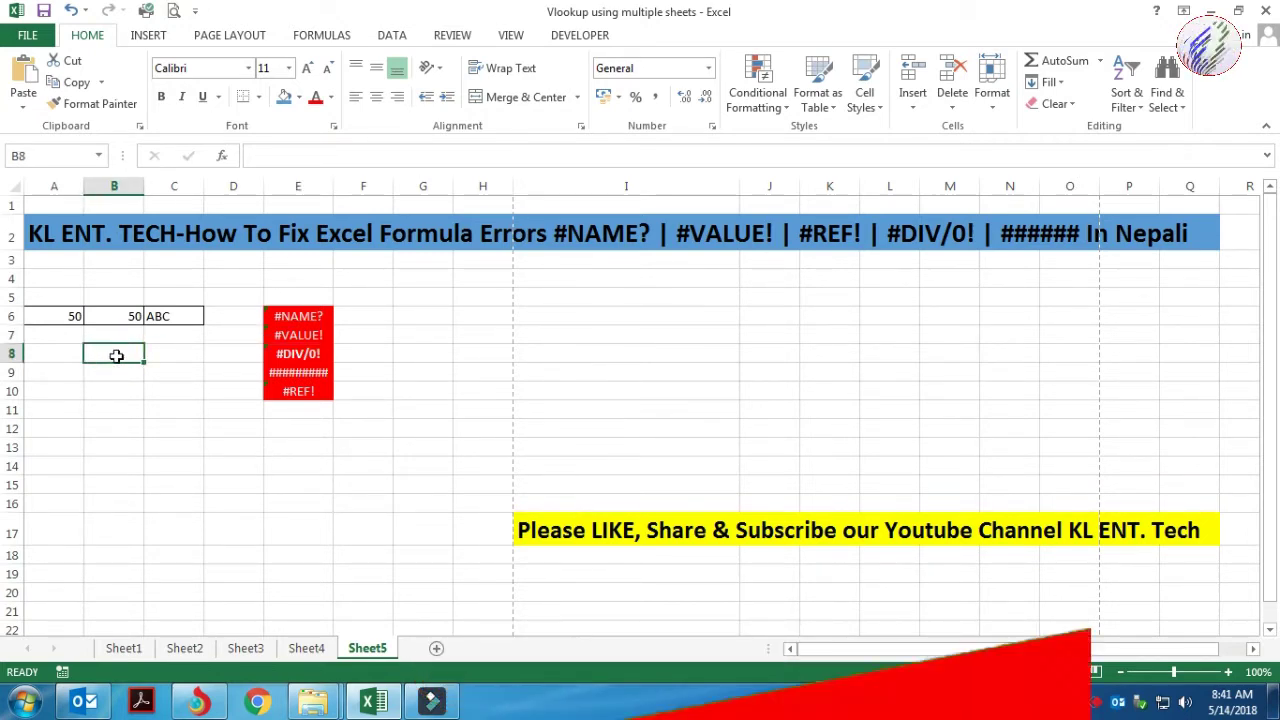
Enter =SUM(A6:C6) in B8, which returns 100
{"action": "type", "text": "="}
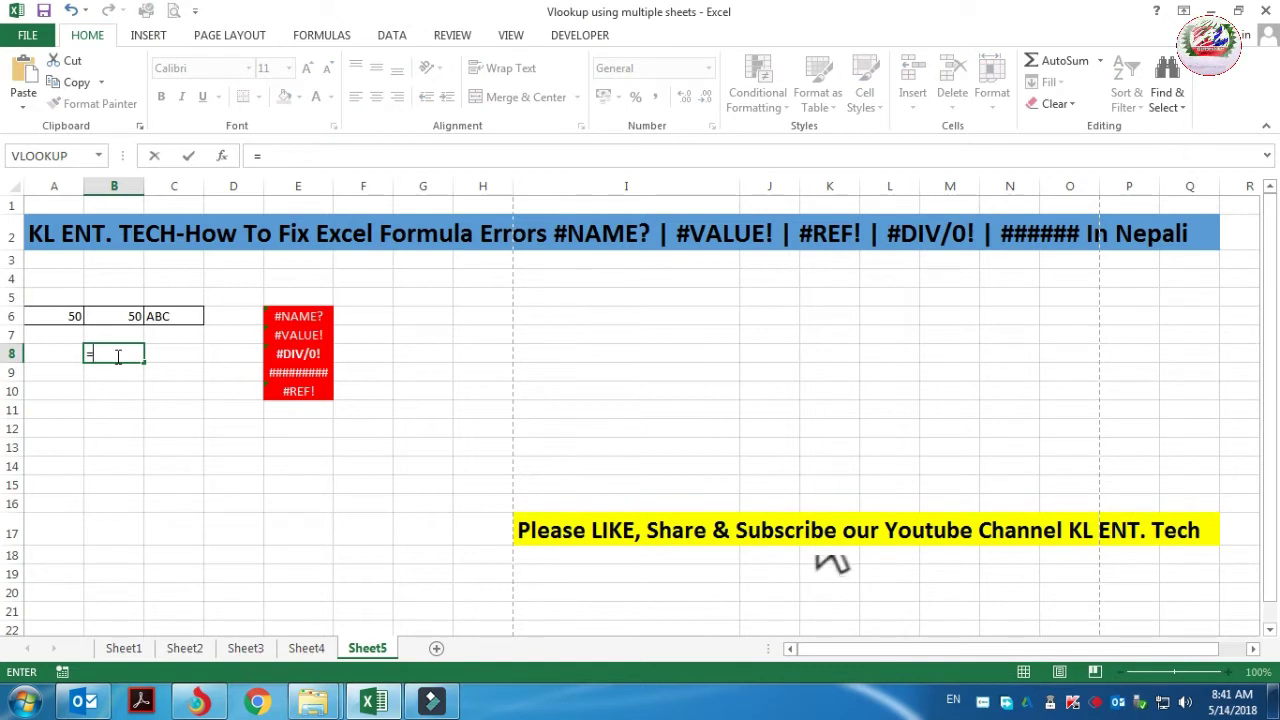
{"action": "type", "text": "("}
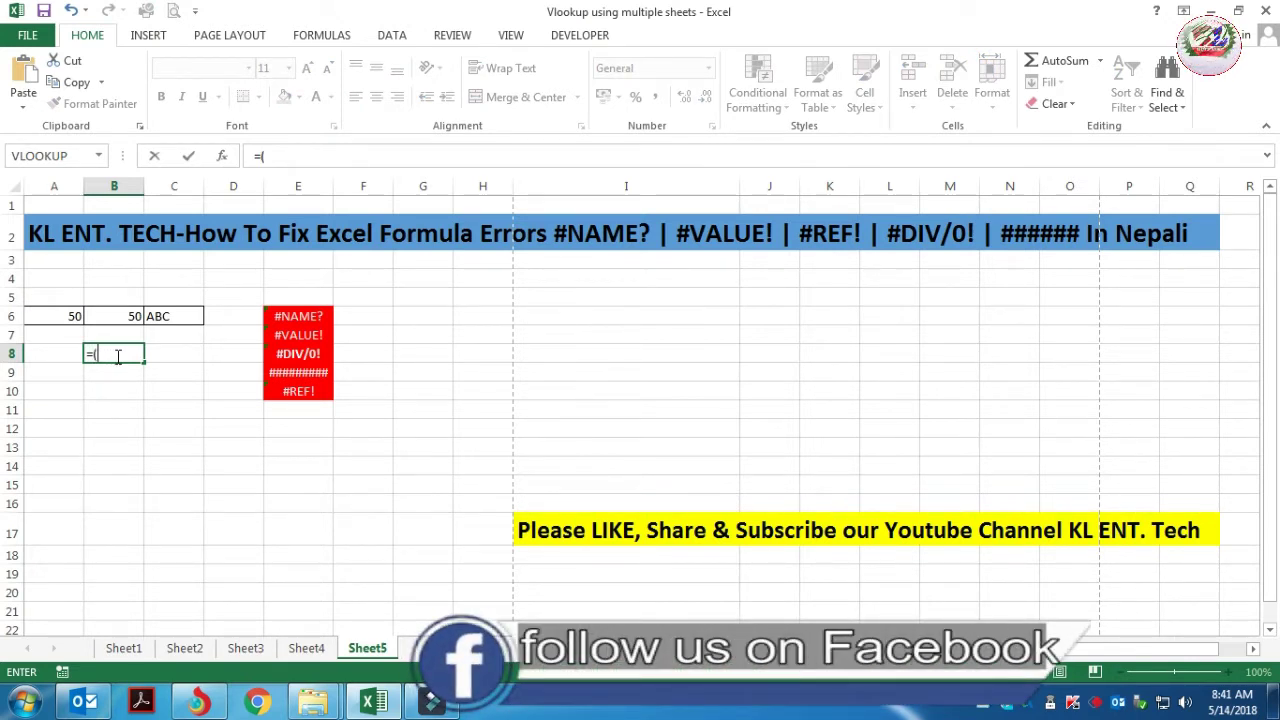
{"action": "left_click", "coordinate": [71, 320]}
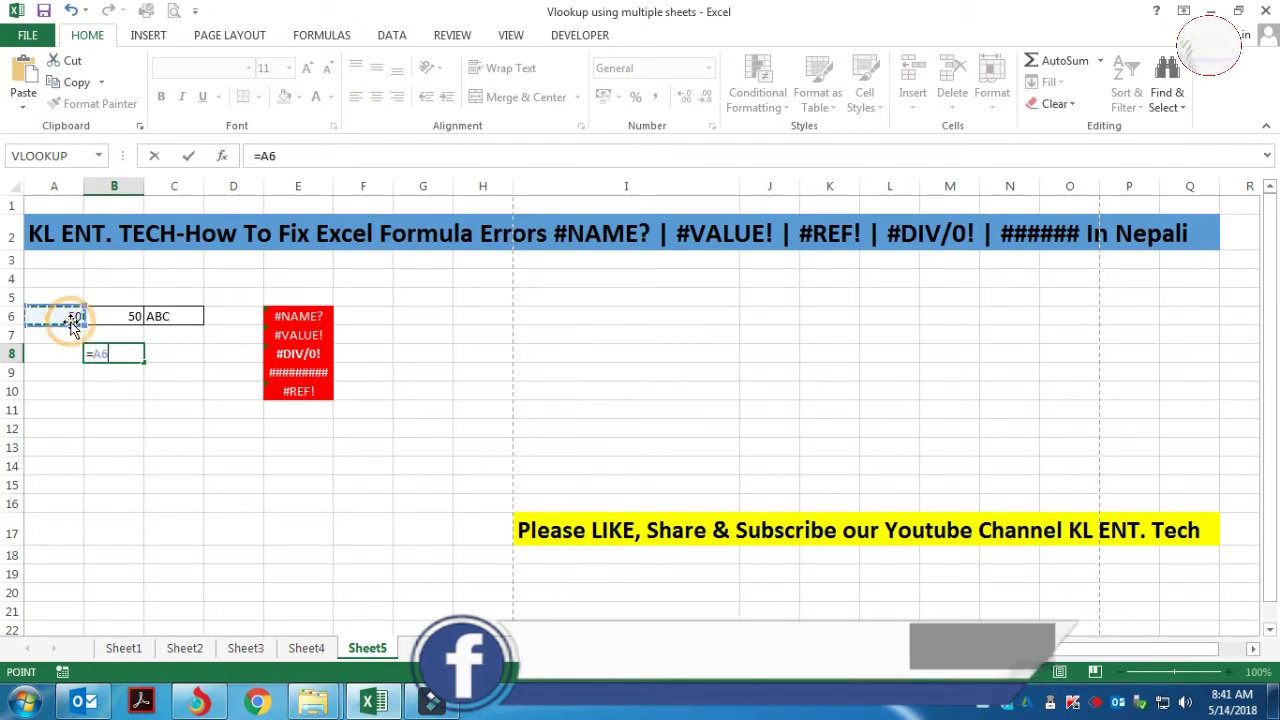
{"action": "key", "text": "BackSpace"}
{"action": "key", "text": "BackSpace"}
{"action": "key", "text": "BackSpace"}
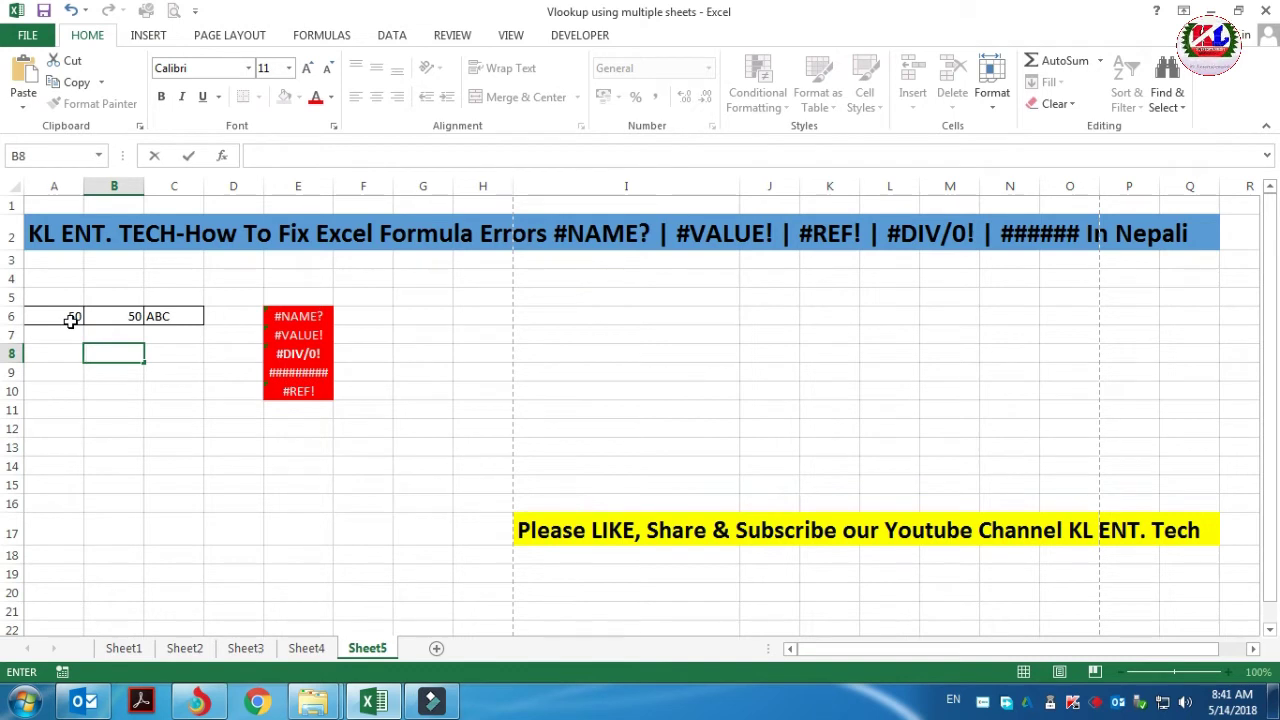
{"action": "type", "text": "=sum"}
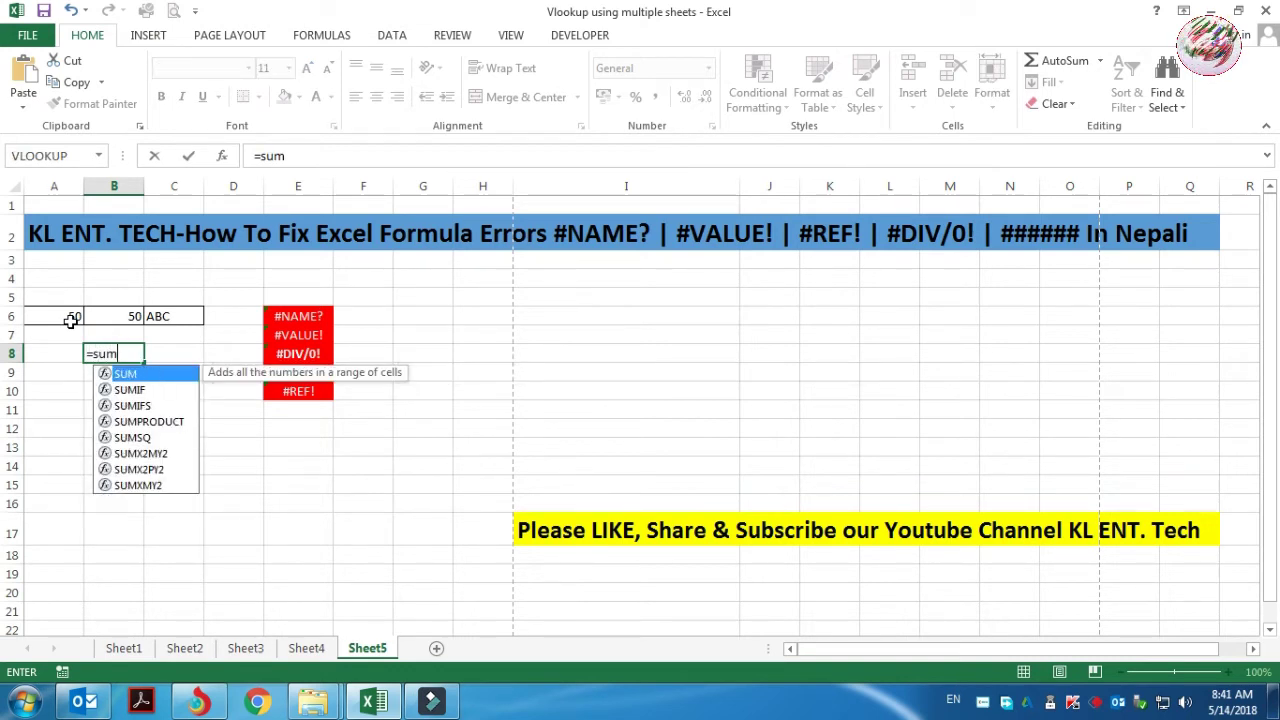
{"action": "type", "text": "("}
{"action": "left_click_drag", "start_coordinate": [70, 320], "coordinate": [172, 318]}
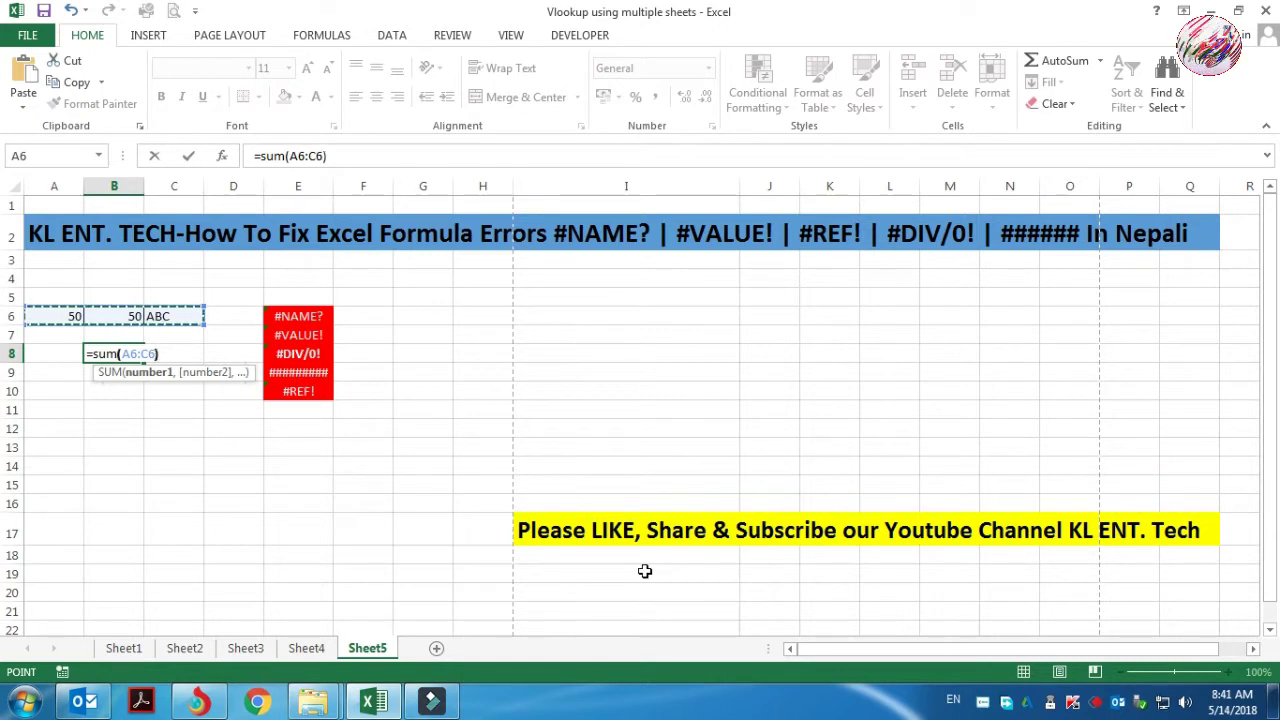
{"action": "type", "text": ")"}
{"action": "key", "text": "ctrl+Return"}
{"action": "key", "text": "Return"}
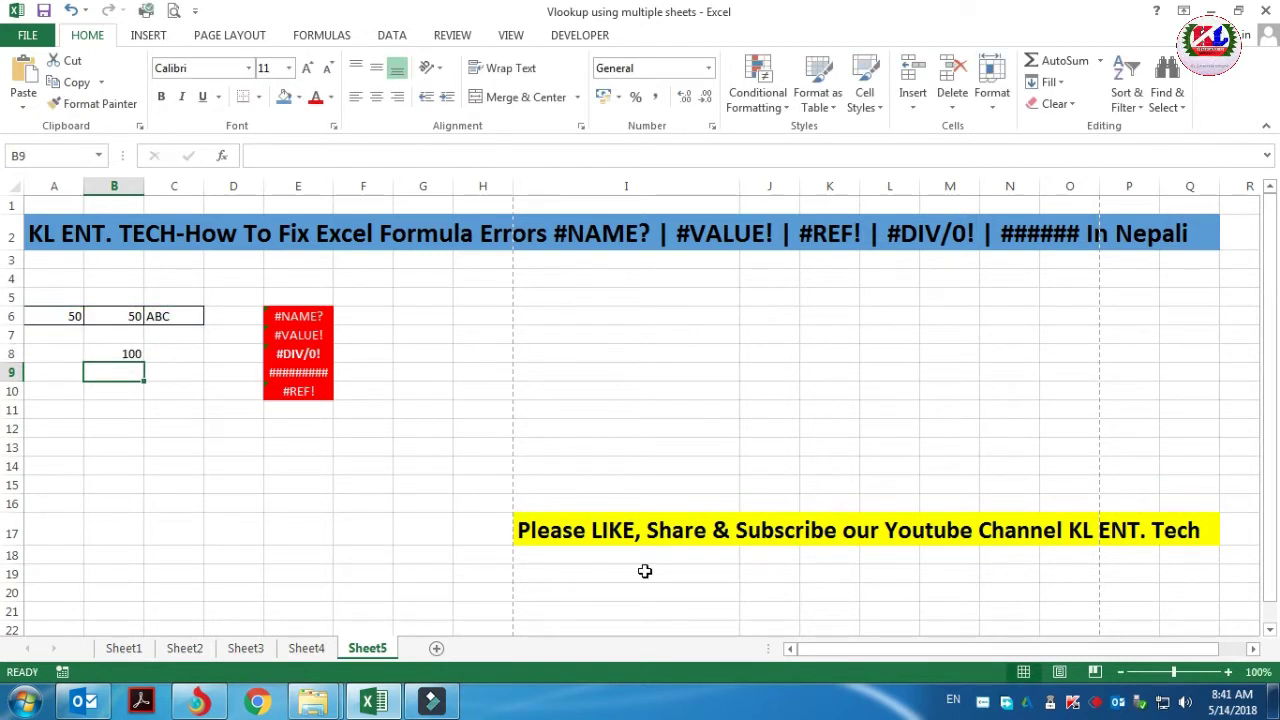
{"action": "key", "text": "Up"}
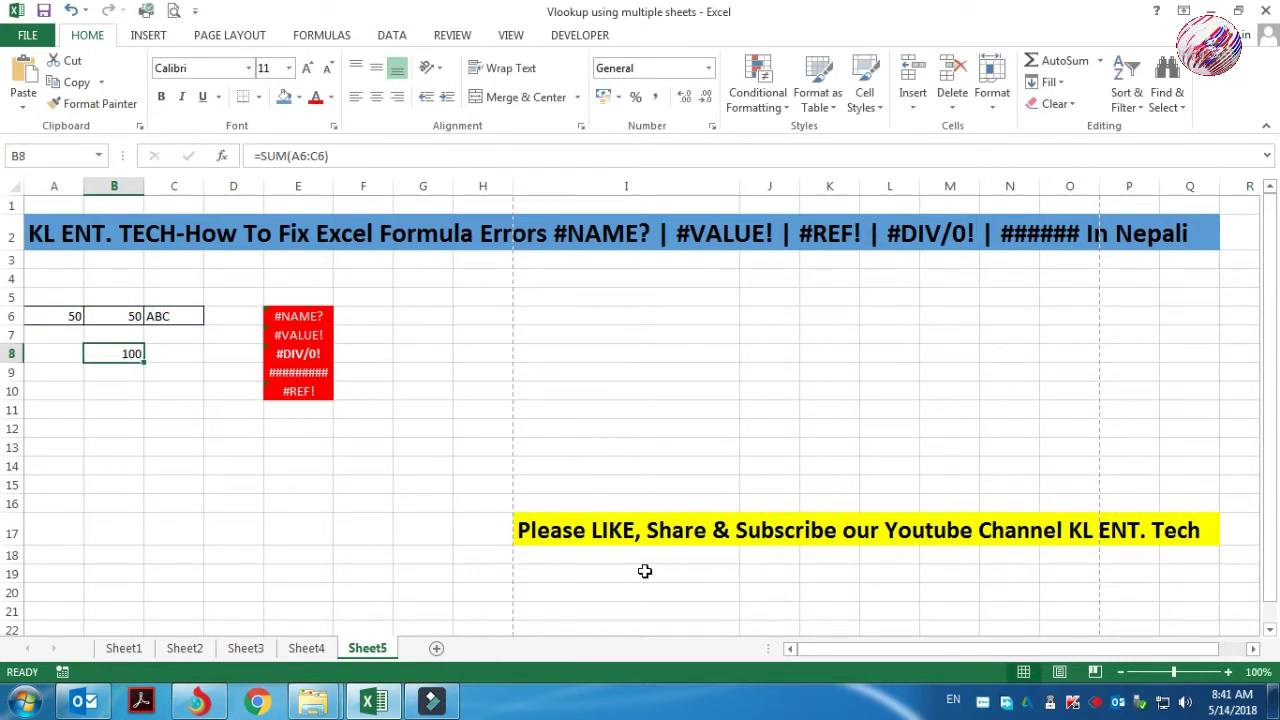
Replace it with =A6+B6+C6, giving #VALUE! because C6 holds the text ABC
{"action": "type", "text": "="}
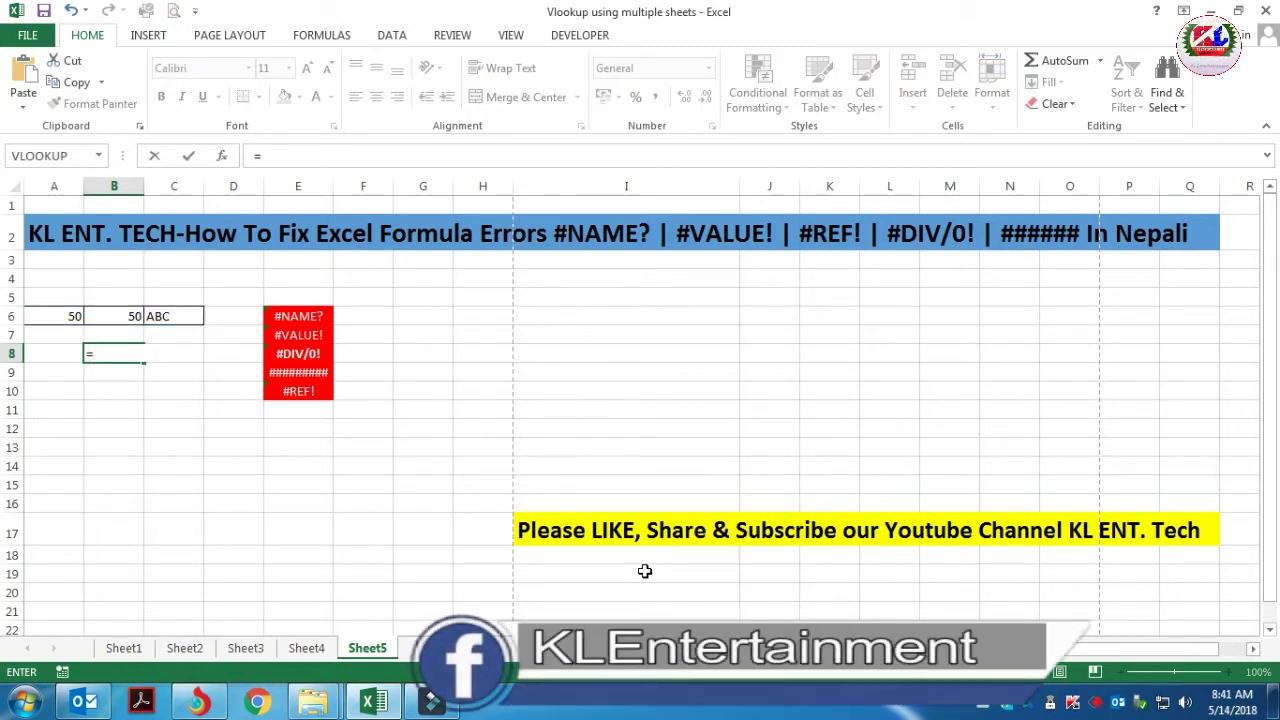
{"action": "left_click", "coordinate": [73, 316]}
{"action": "type", "text": "+"}
{"action": "left_click", "coordinate": [110, 317]}
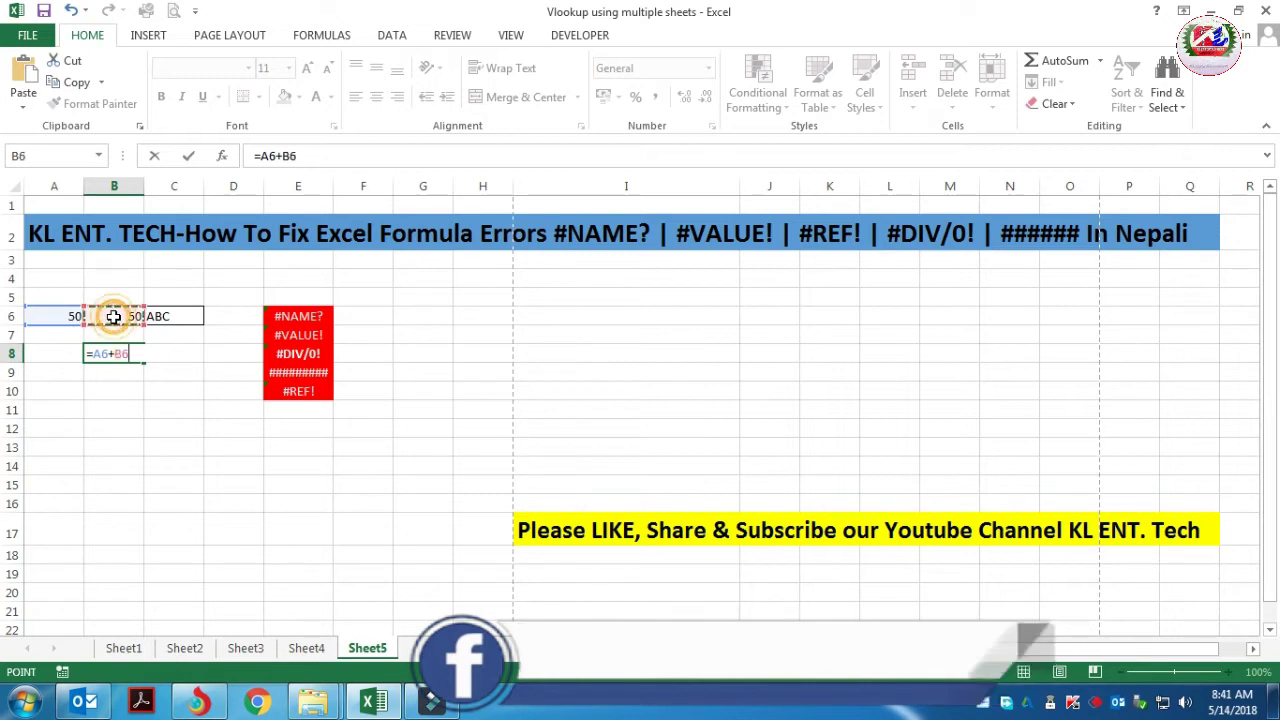
{"action": "type", "text": "+"}
{"action": "left_click", "coordinate": [177, 317]}
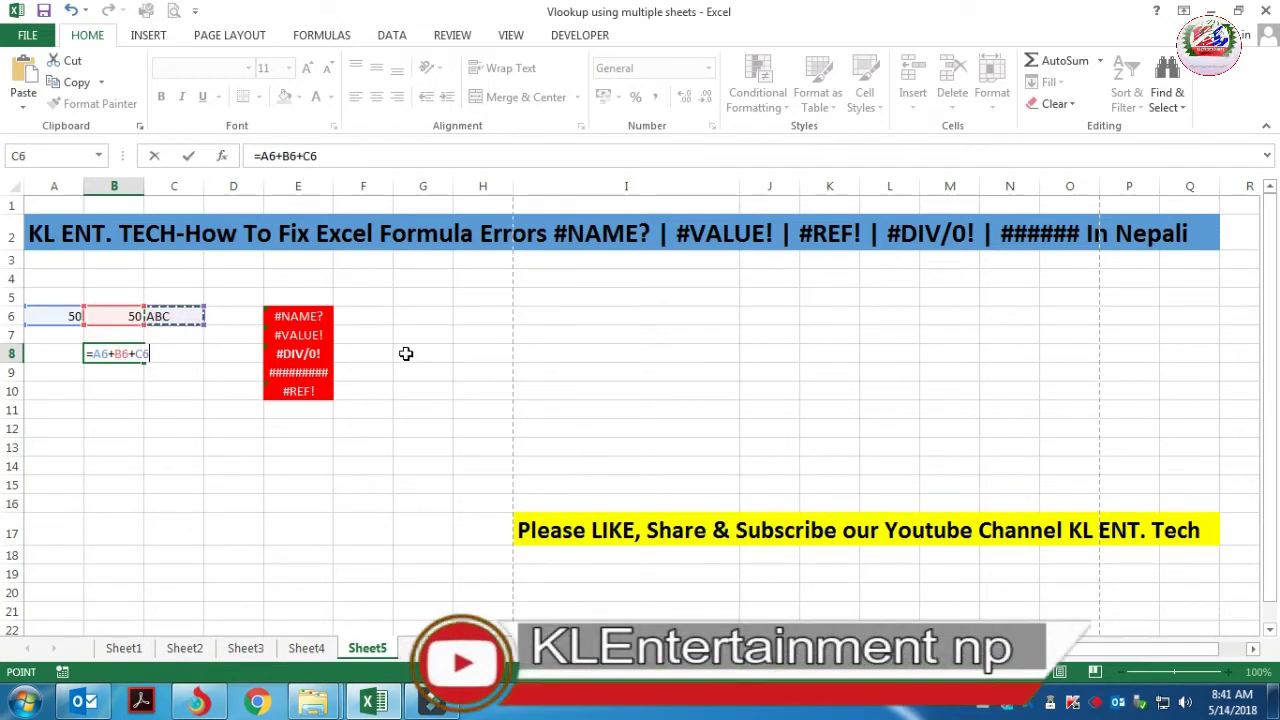
{"action": "key", "text": "Return"}
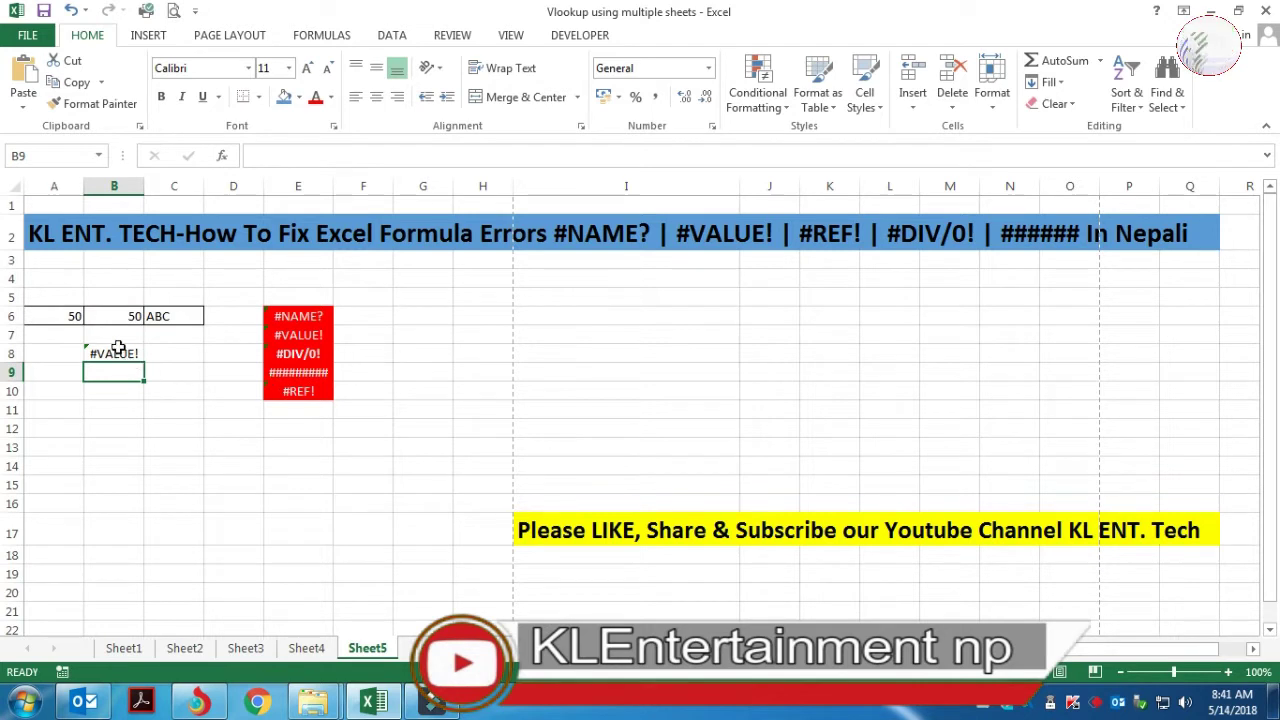
{"action": "left_click", "coordinate": [118, 350]}
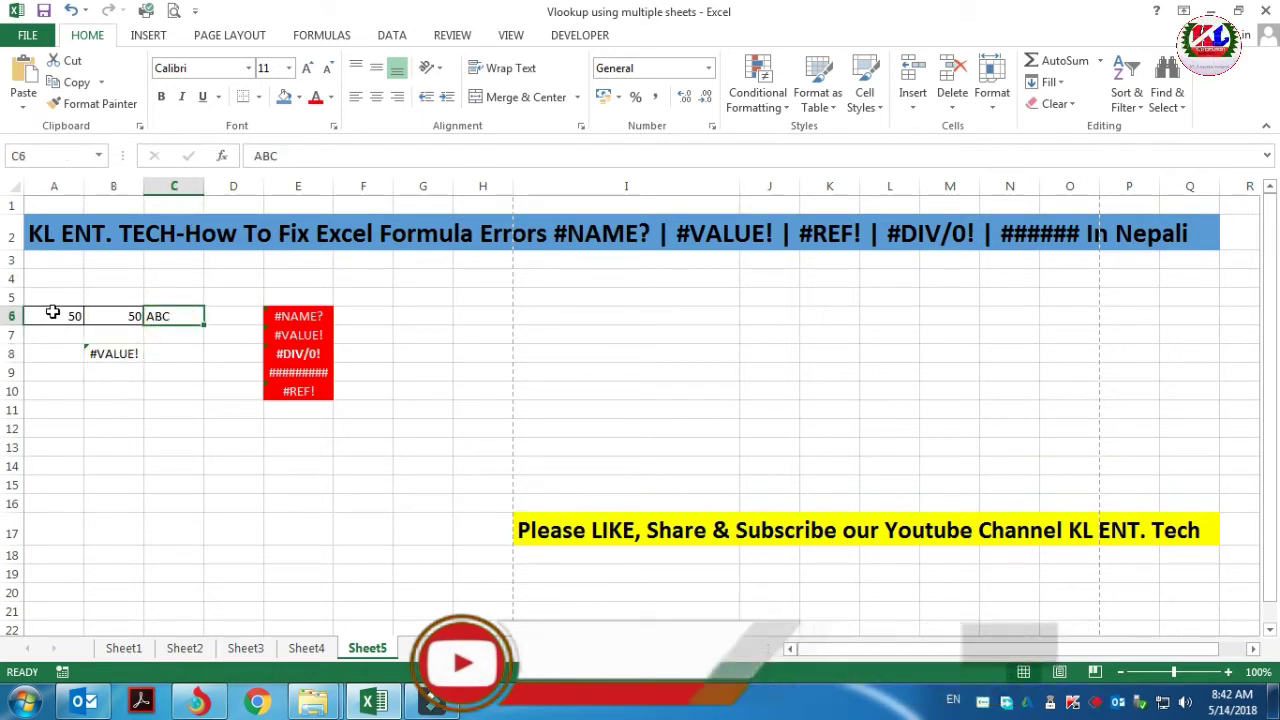
Select A6:B6 to compare their 100 total, then return to B8
{"action": "left_click_drag", "start_coordinate": [45, 316], "coordinate": [115, 316]}
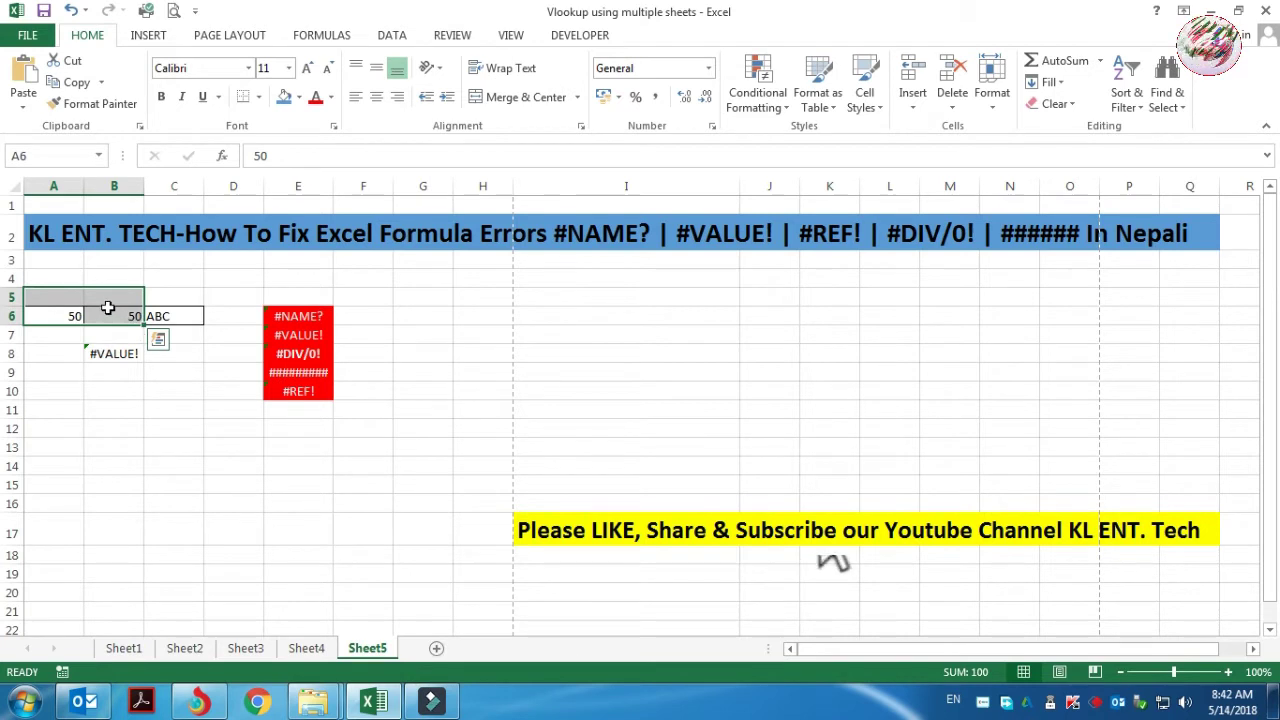
{"action": "left_click", "coordinate": [66, 315]}
{"action": "left_click_drag", "start_coordinate": [74, 315], "coordinate": [110, 315]}
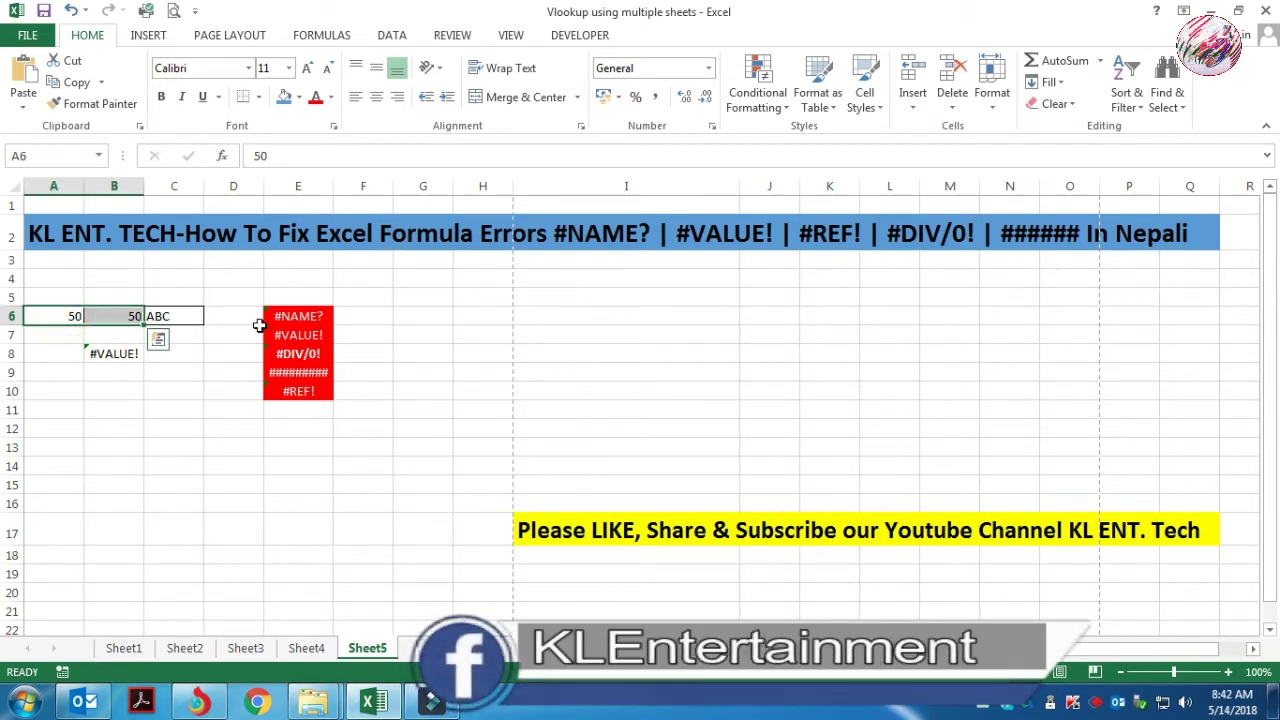
{"action": "left_click", "coordinate": [254, 376]}
{"action": "left_click", "coordinate": [121, 353]}
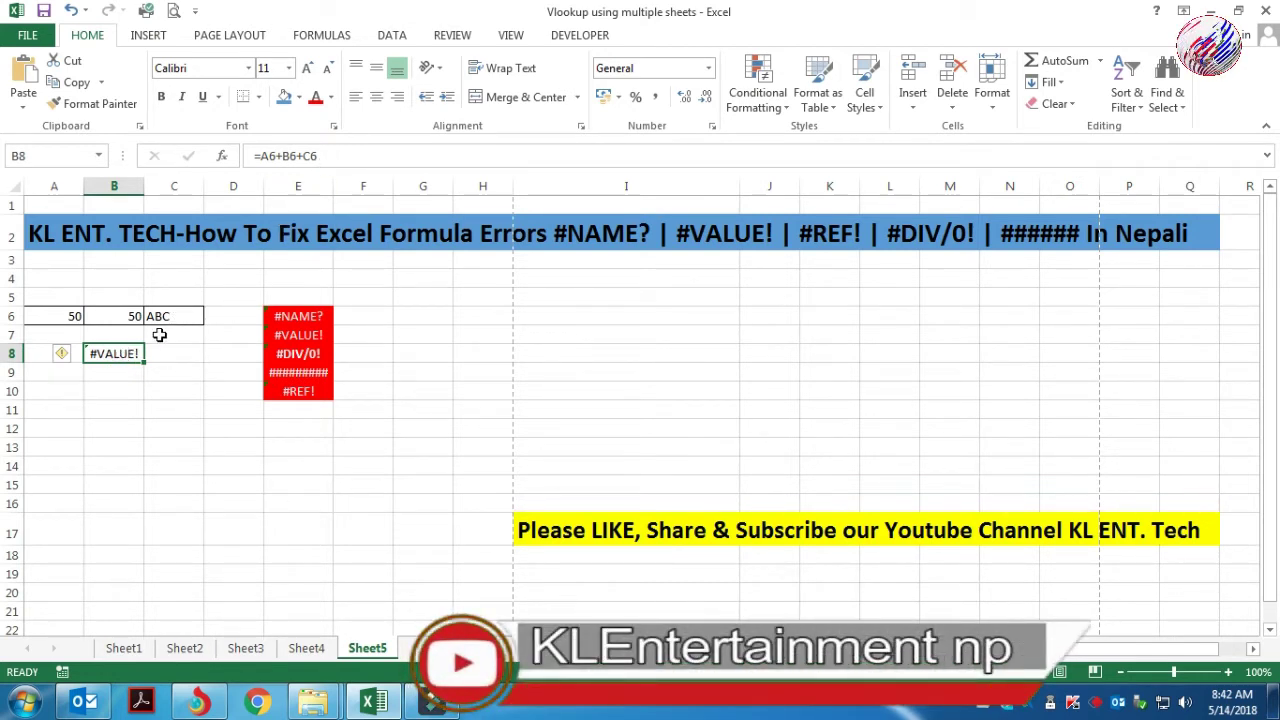
Enter =SUM(A6:C6) in B8 so it shows 100, ignoring the text ABC
{"action": "type", "text": "="}
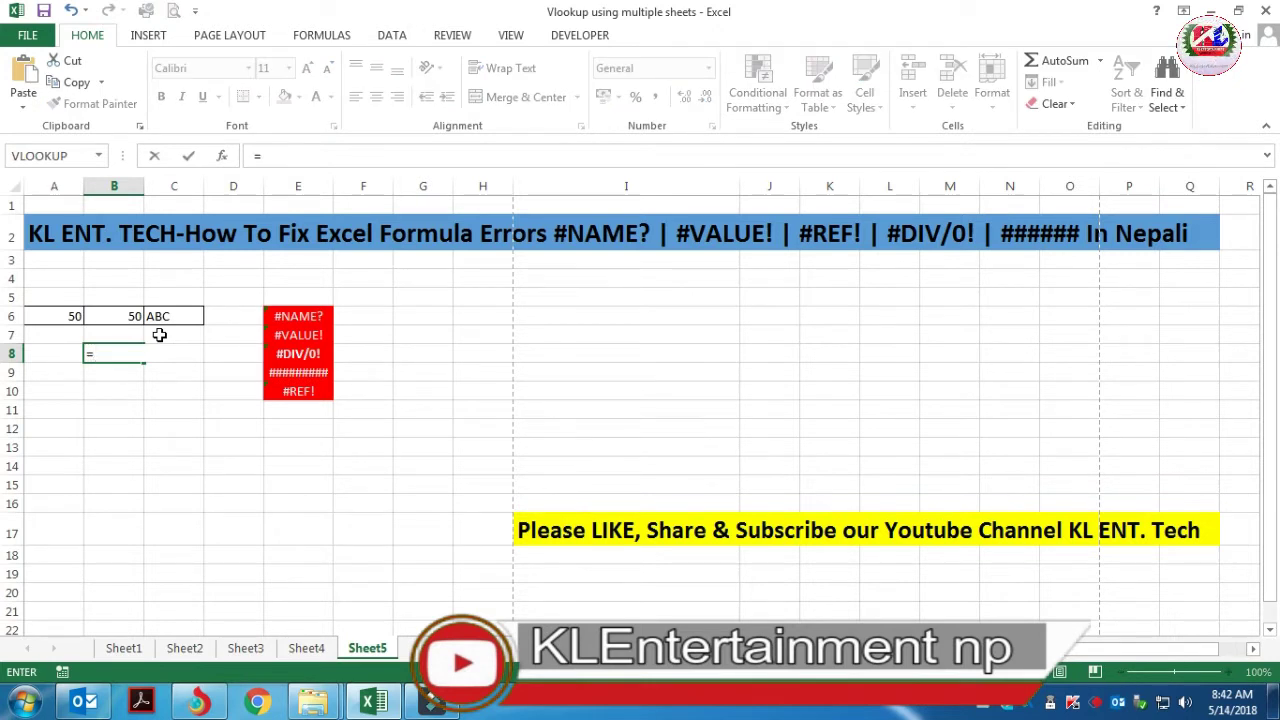
{"action": "key", "text": "BackSpace"}
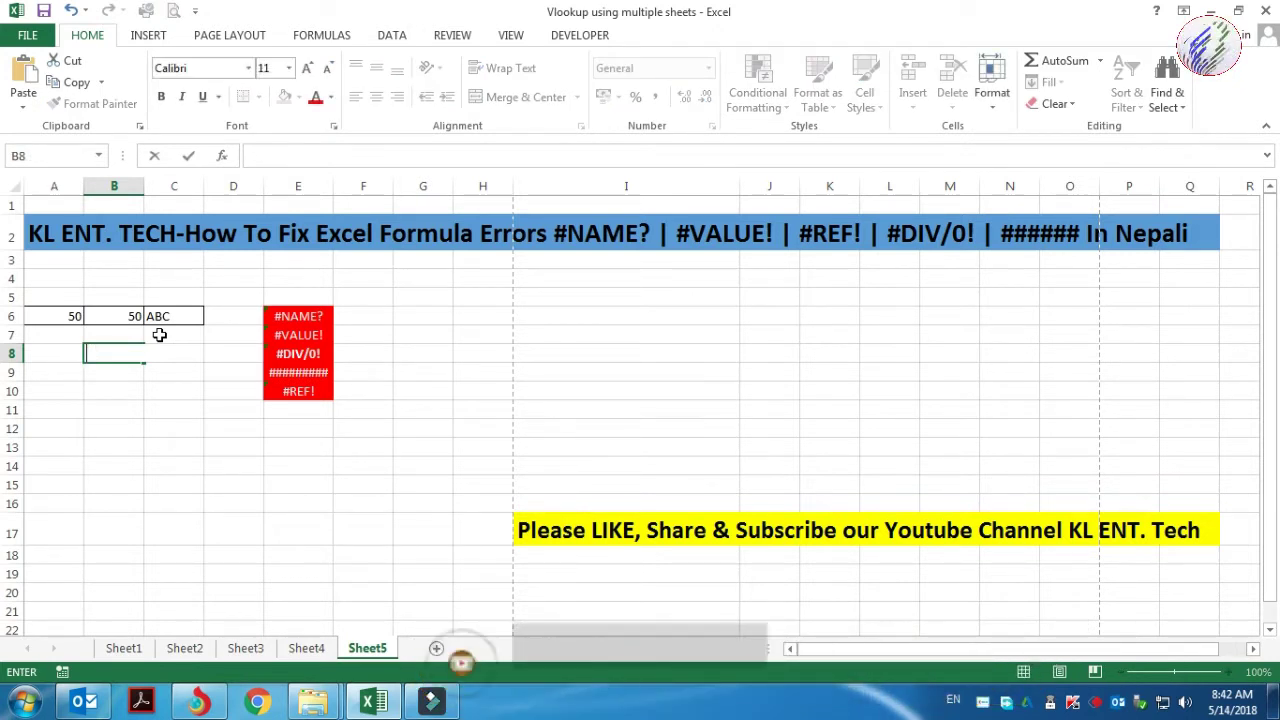
{"action": "type", "text": "="}
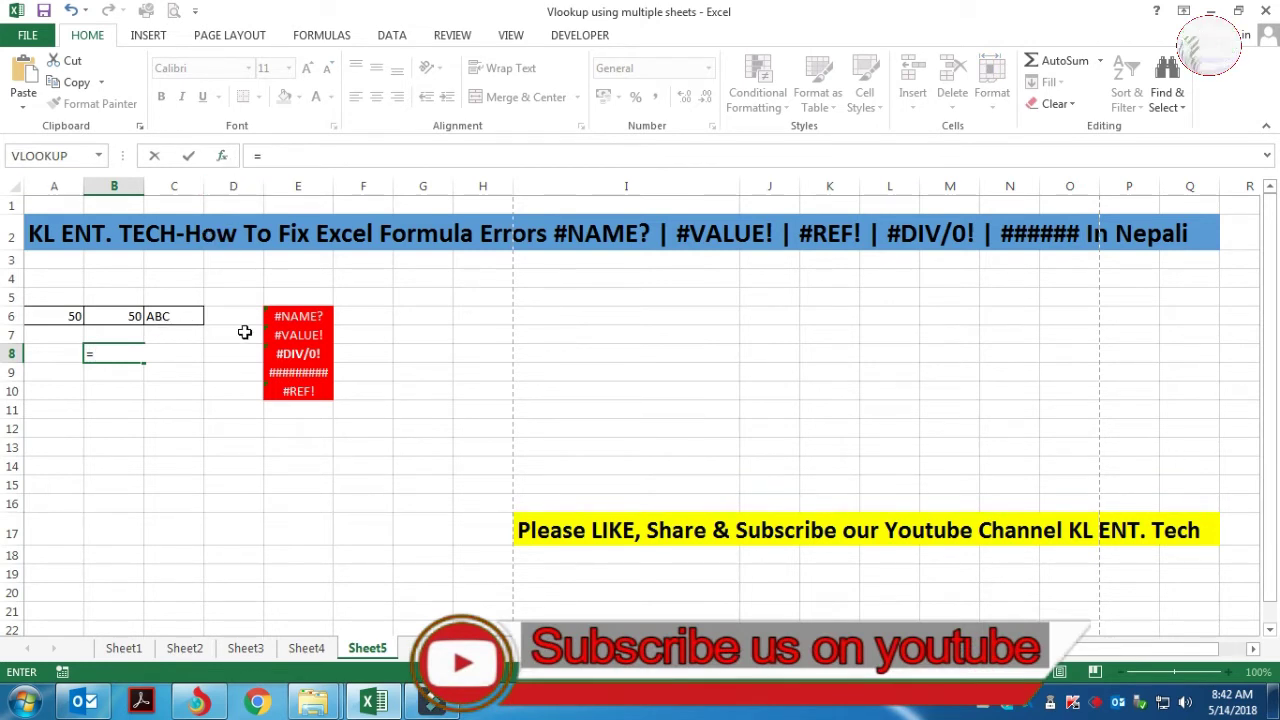
{"action": "type", "text": "sum"}
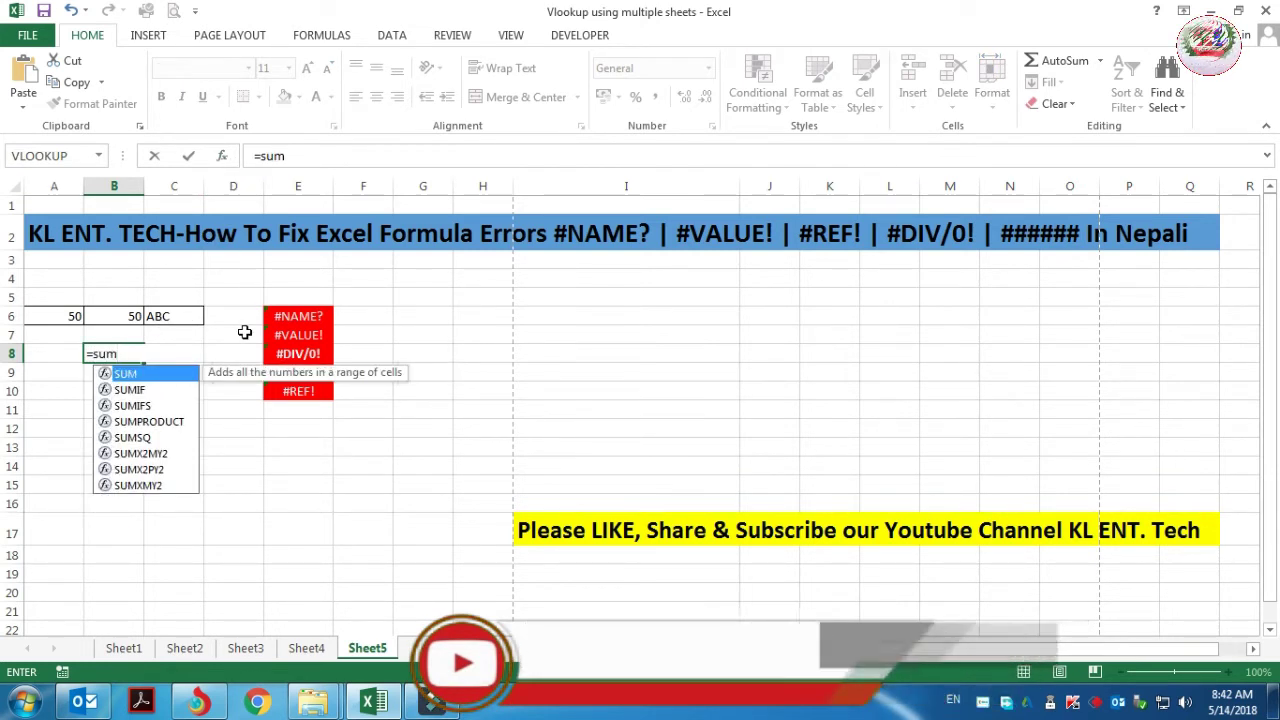
{"action": "type", "text": "("}
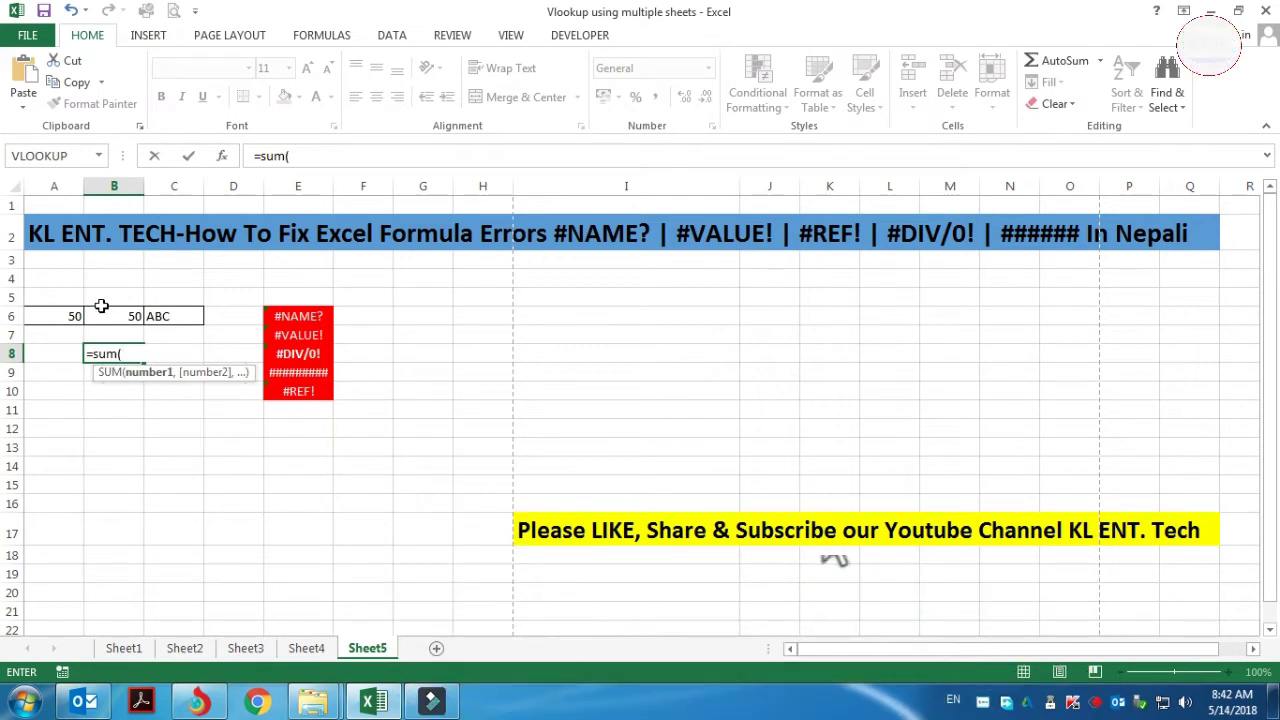
{"action": "left_click_drag", "start_coordinate": [68, 313], "coordinate": [160, 312]}
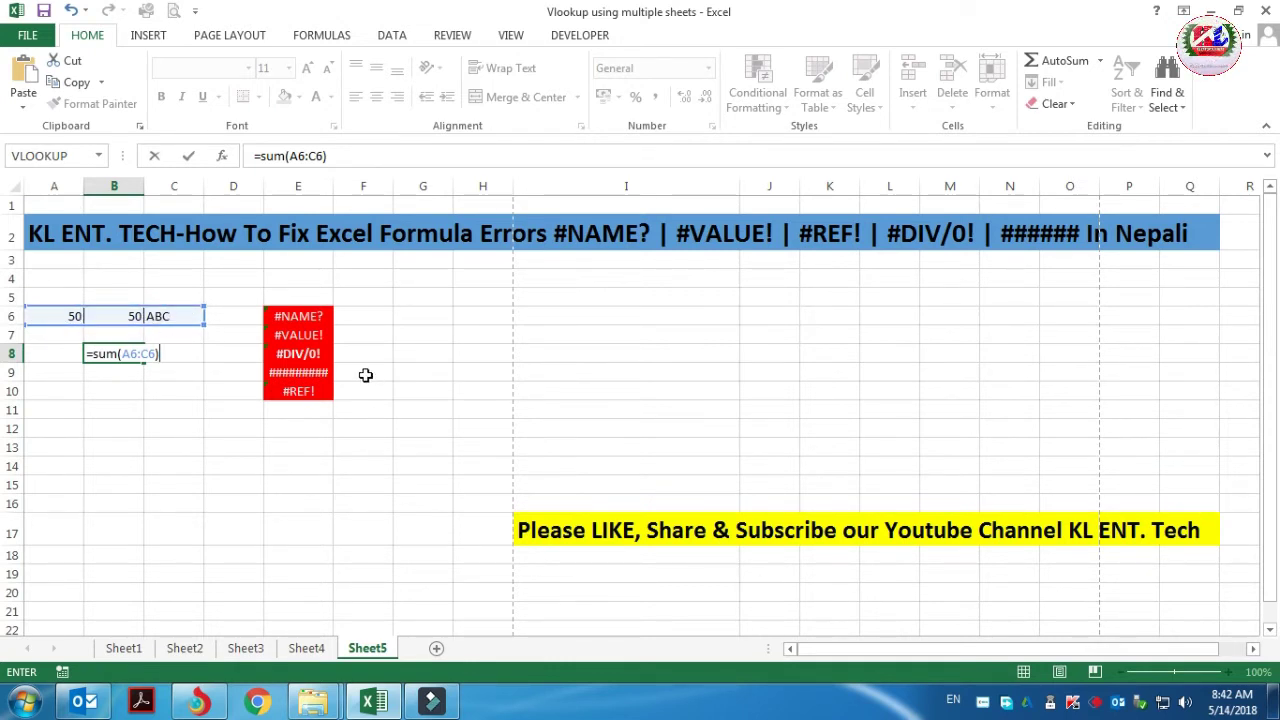
{"action": "key", "text": "Return"}
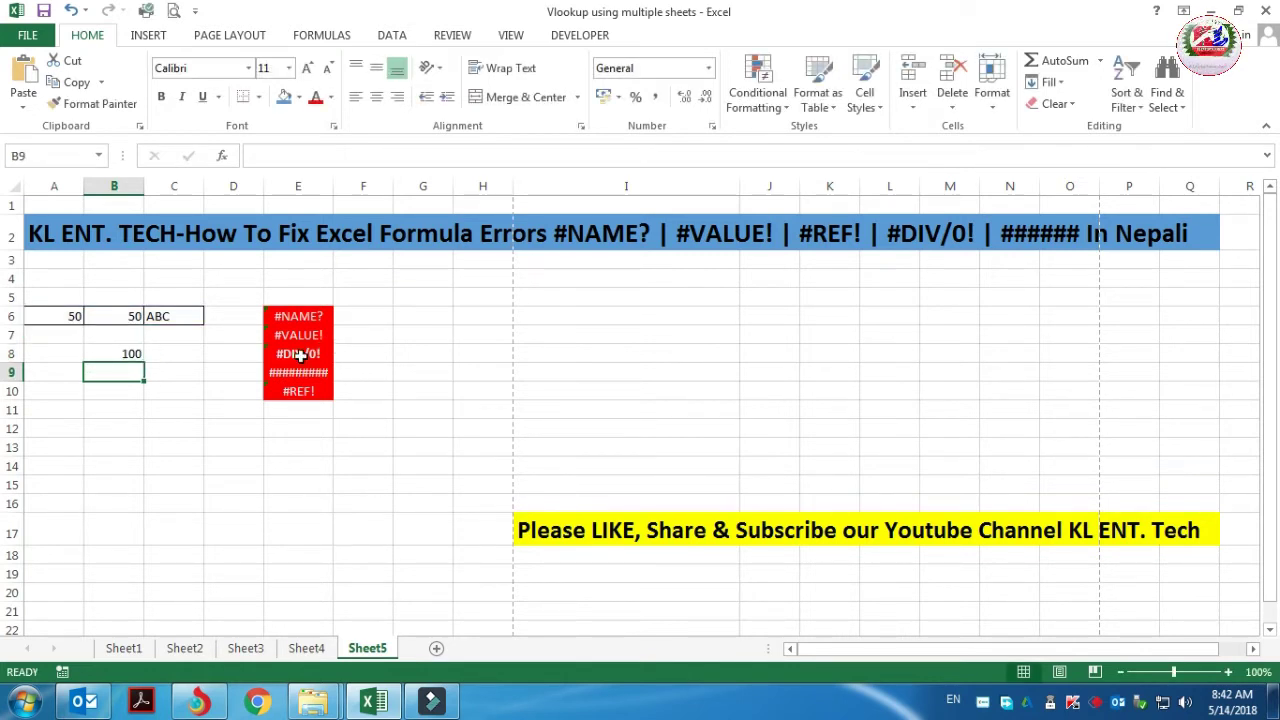
{"action": "left_click", "coordinate": [119, 355]}
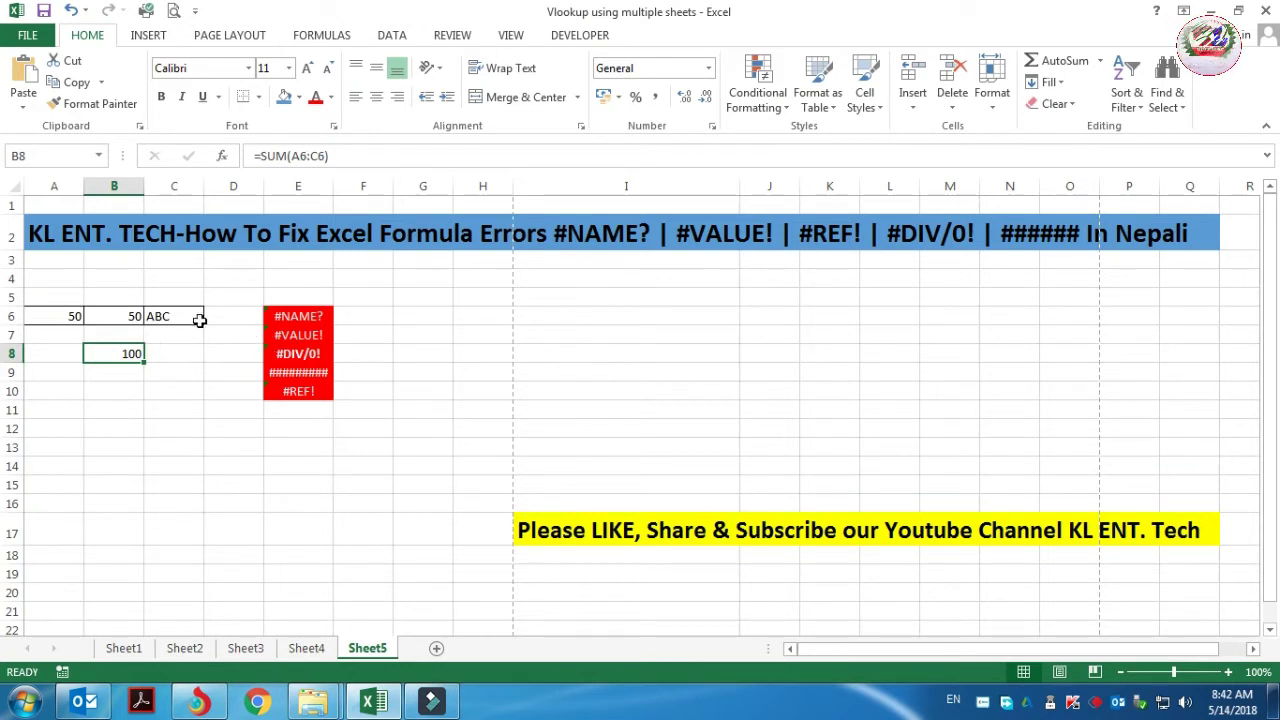
Check the A6:C6 total in the status bar, then clear B8's SUM formula
{"action": "left_click_drag", "start_coordinate": [171, 315], "coordinate": [68, 318]}
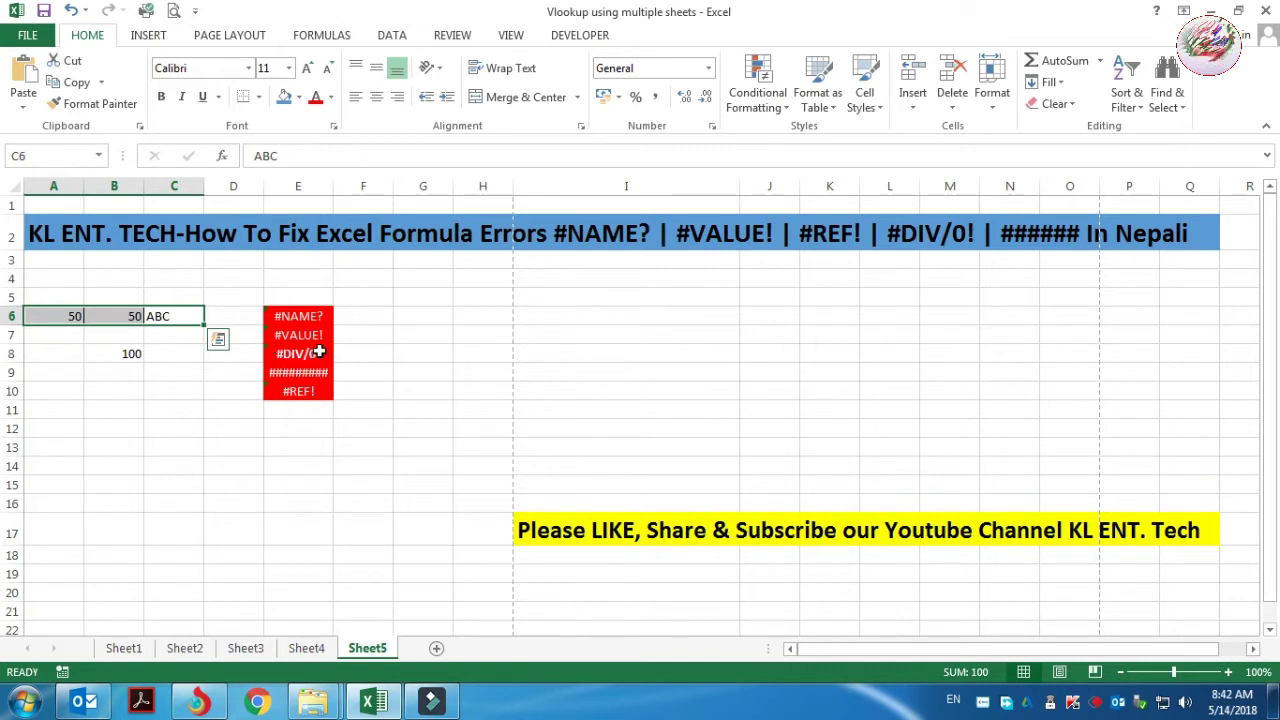
{"action": "left_click", "coordinate": [131, 354]}
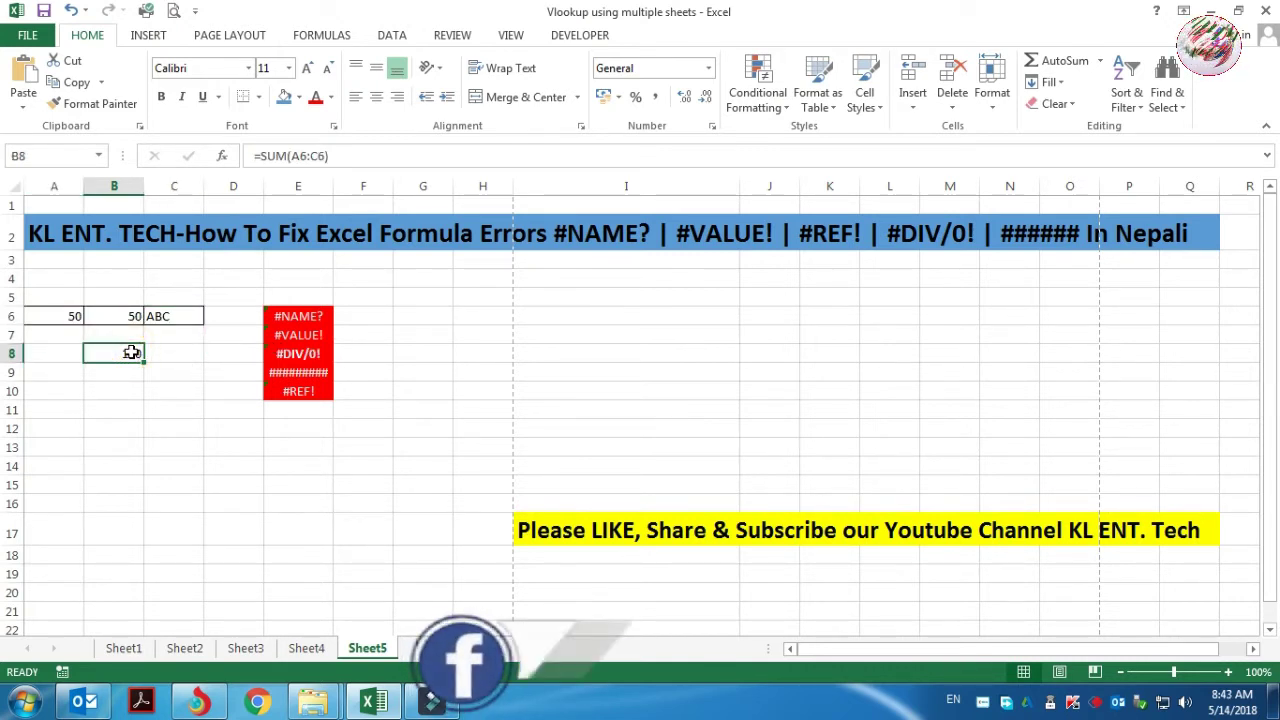
{"action": "key", "text": "Delete"}
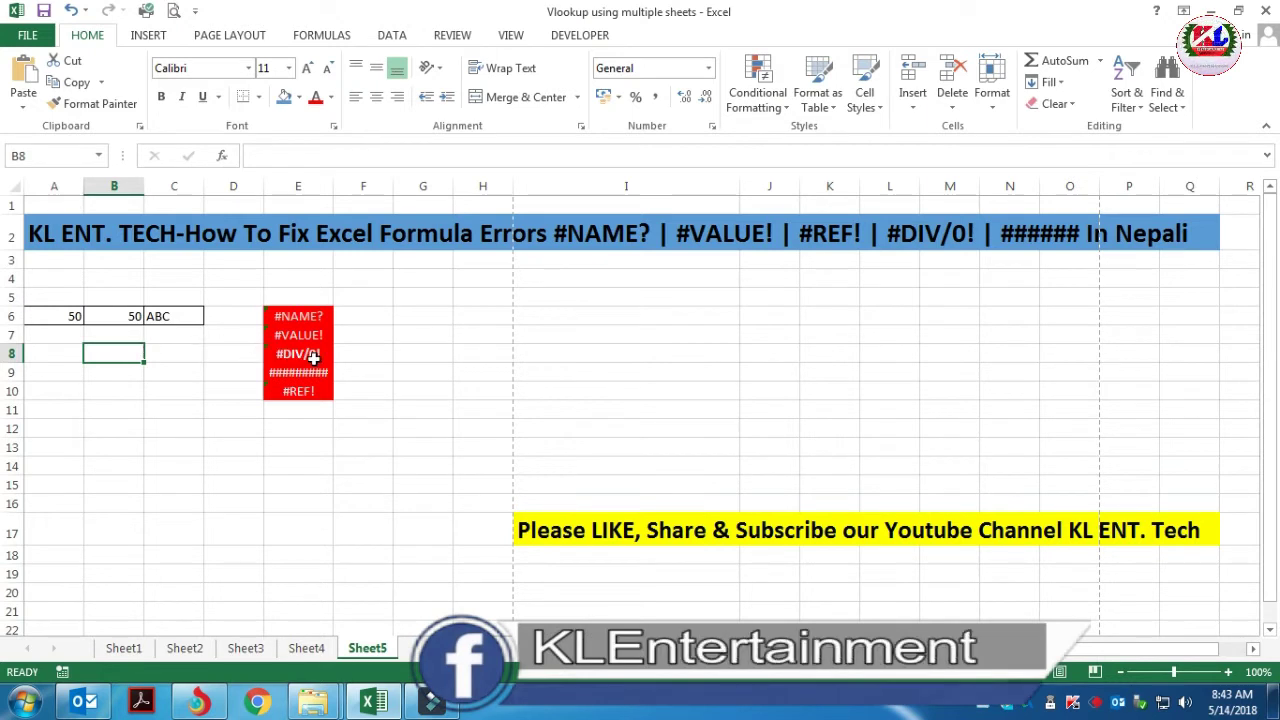
Inspect the #DIV/0! example cell in the error list
{"action": "left_click", "coordinate": [497, 380]}
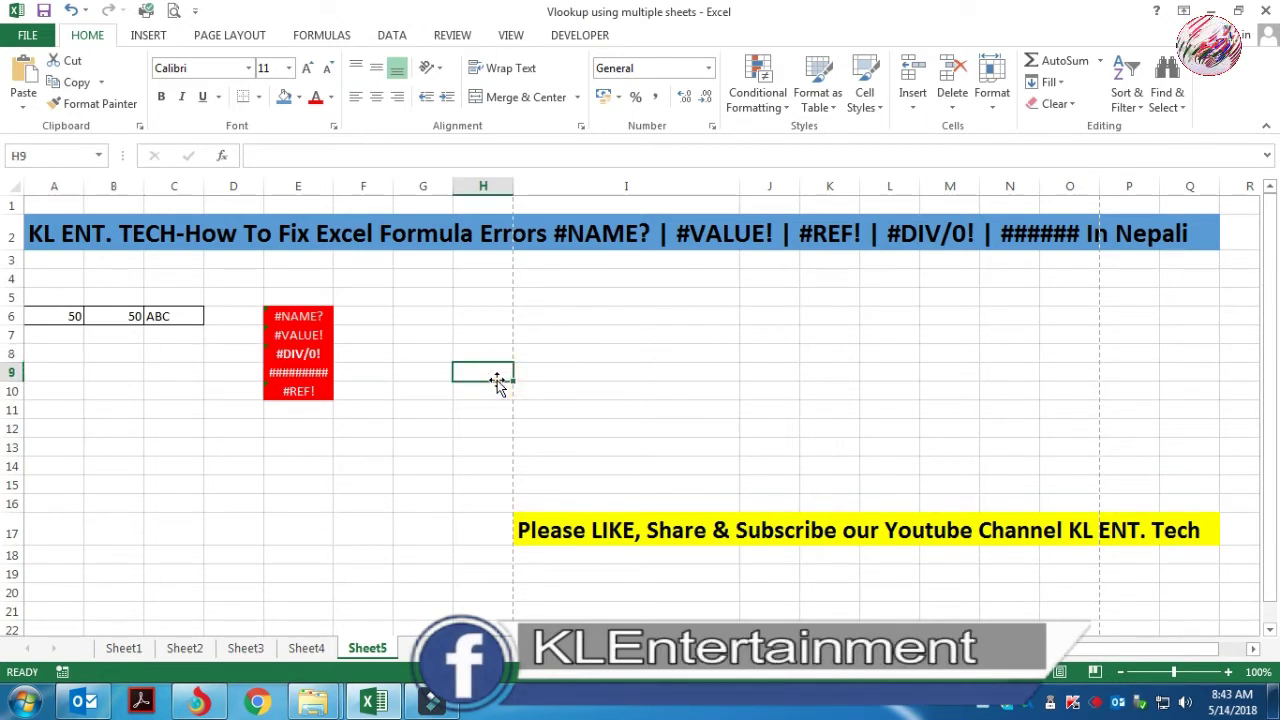
{"action": "left_click", "coordinate": [312, 355]}
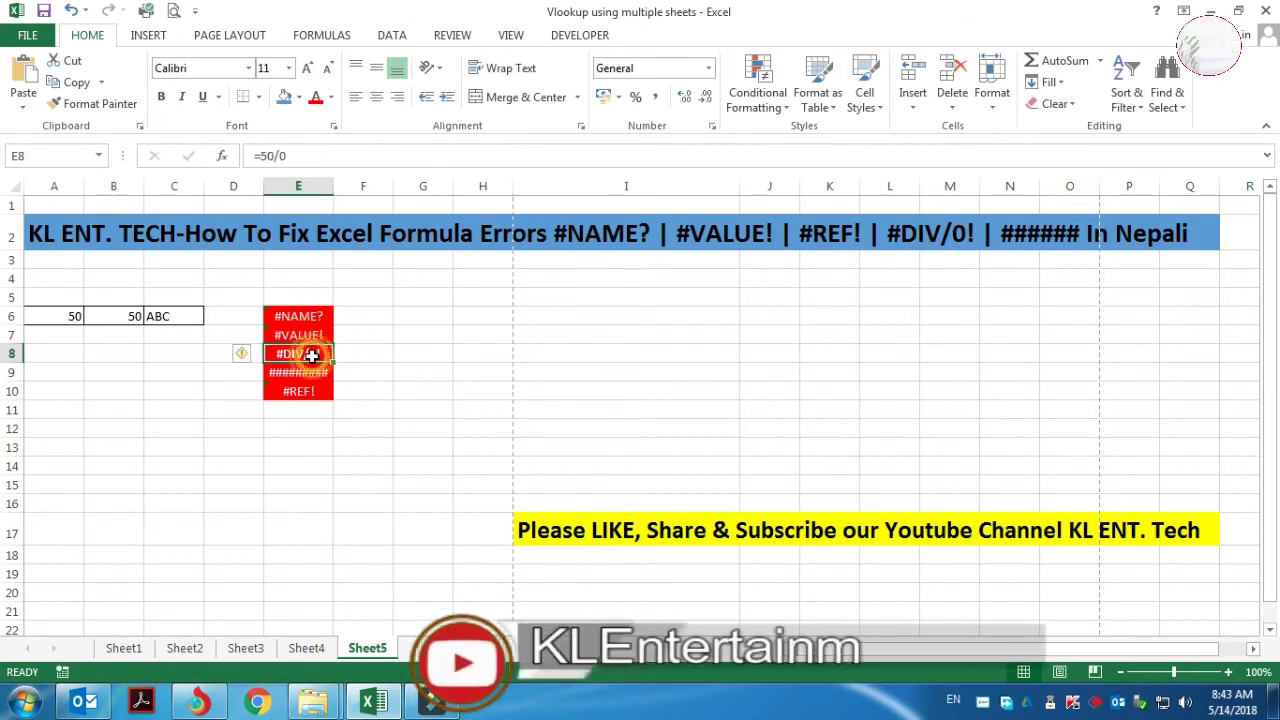
{"action": "left_click", "coordinate": [473, 355]}
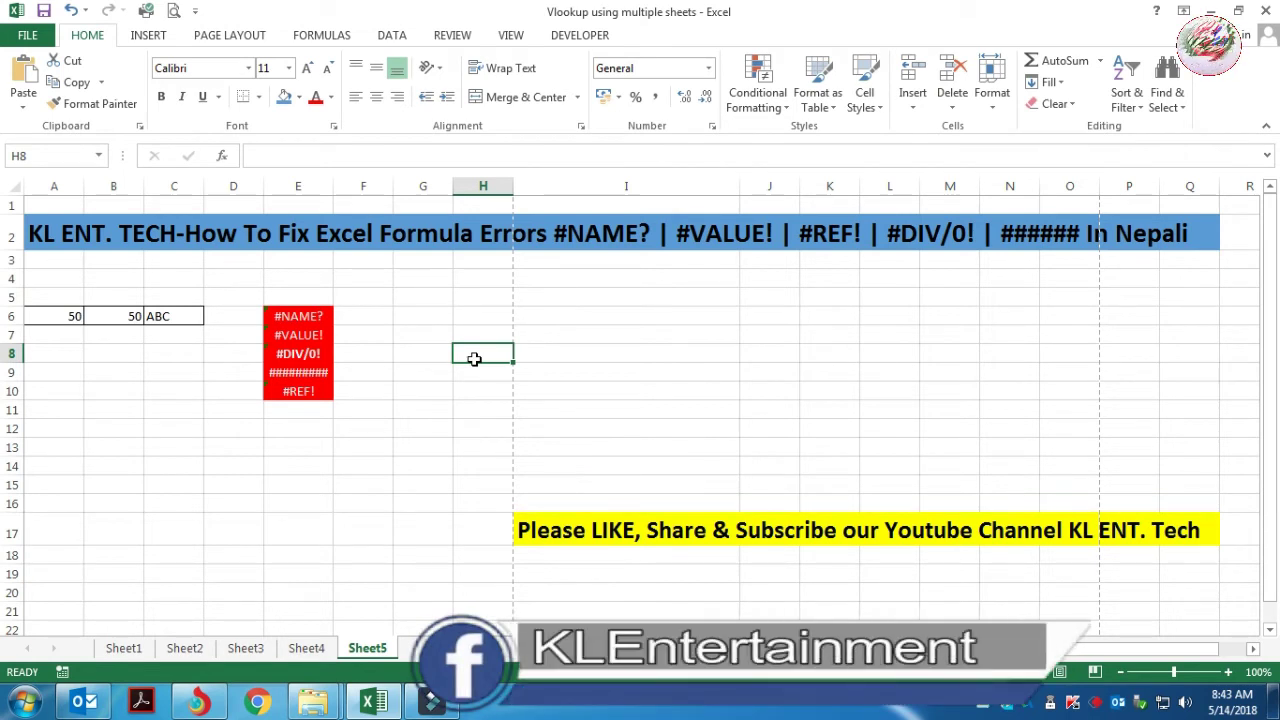
{"action": "left_click", "coordinate": [128, 370]}
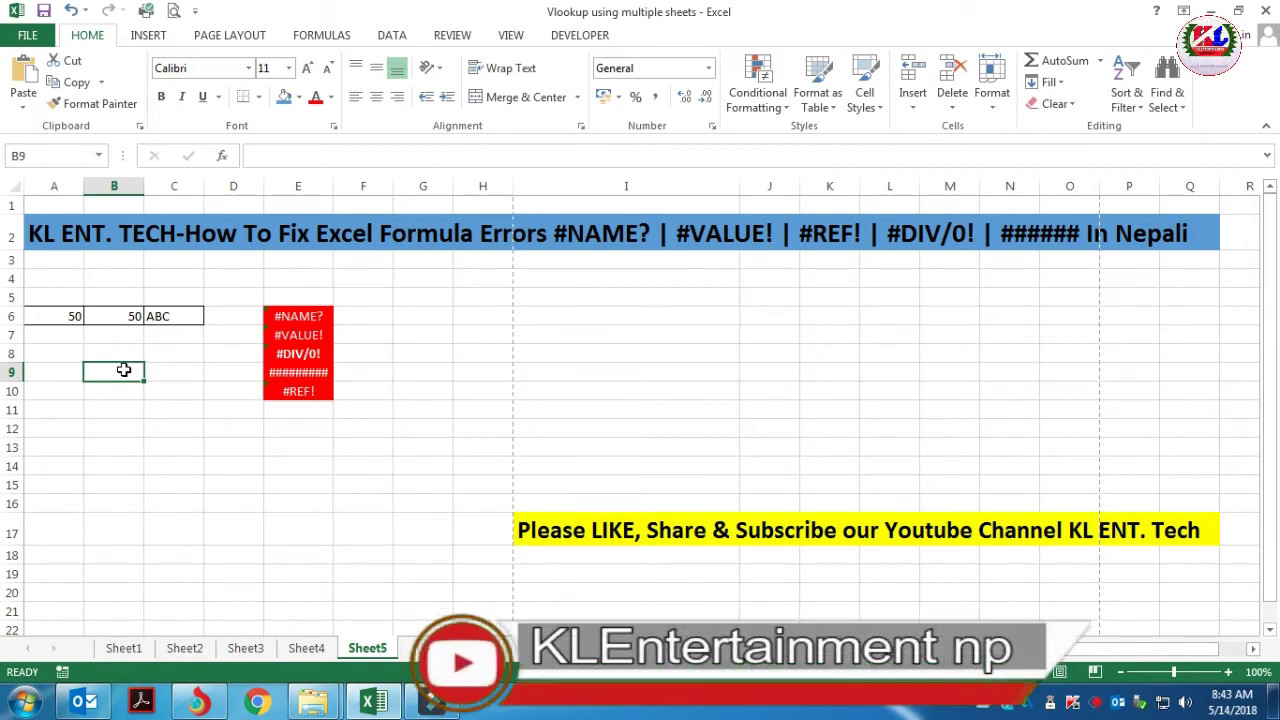
Enter 100 in A8 and 15 in B8
{"action": "left_click", "coordinate": [62, 353]}
{"action": "type", "text": "100"}
{"action": "key", "text": "Tab"}
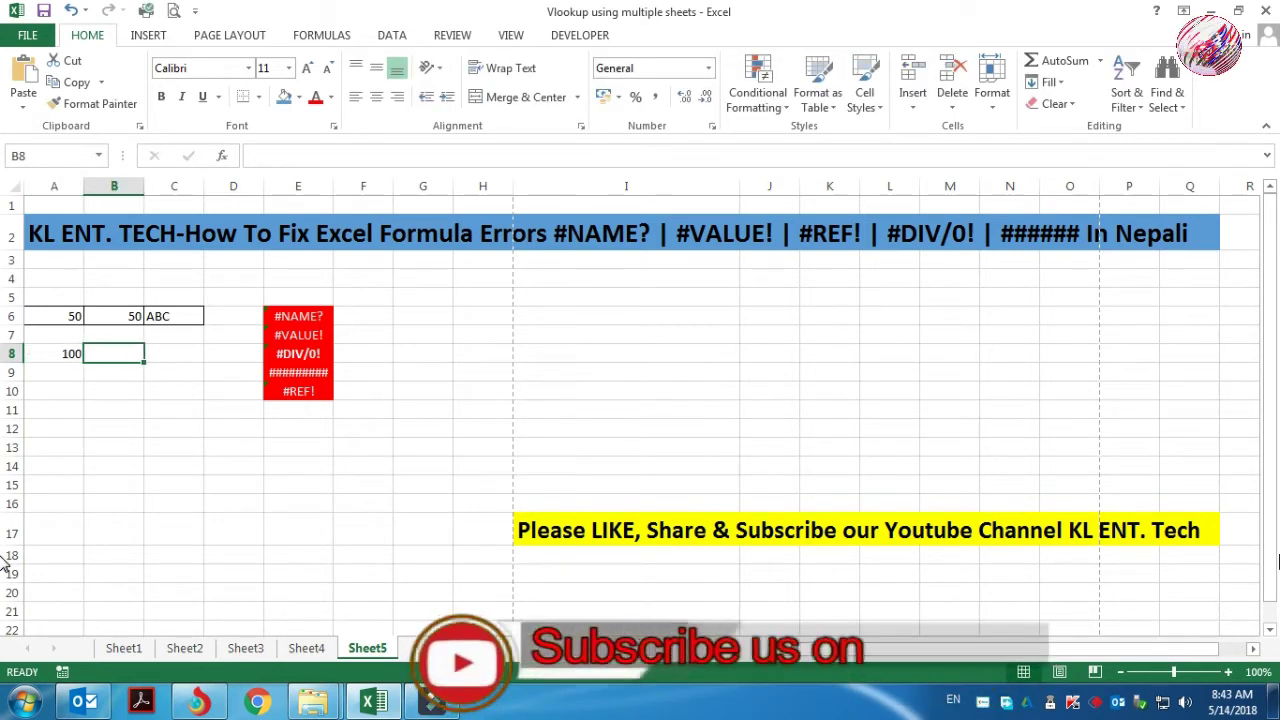
{"action": "type", "text": "0"}
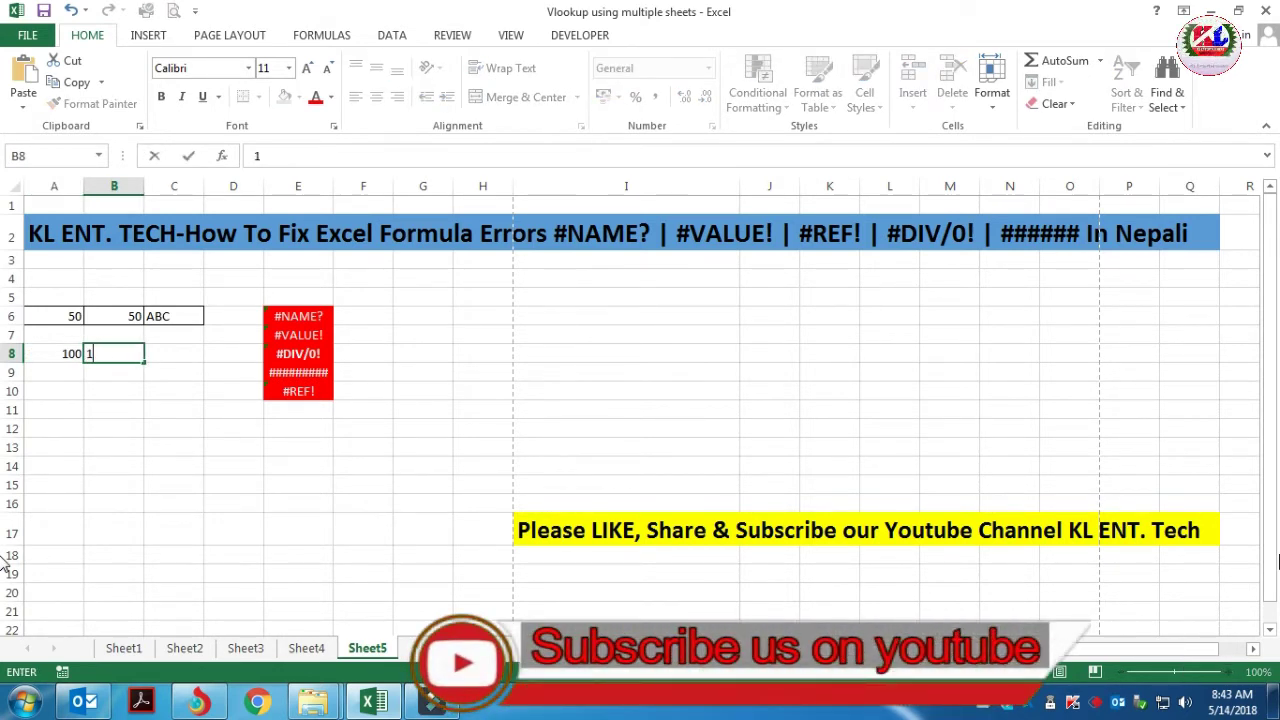
{"action": "type", "text": "5"}
{"action": "key", "text": "Return"}
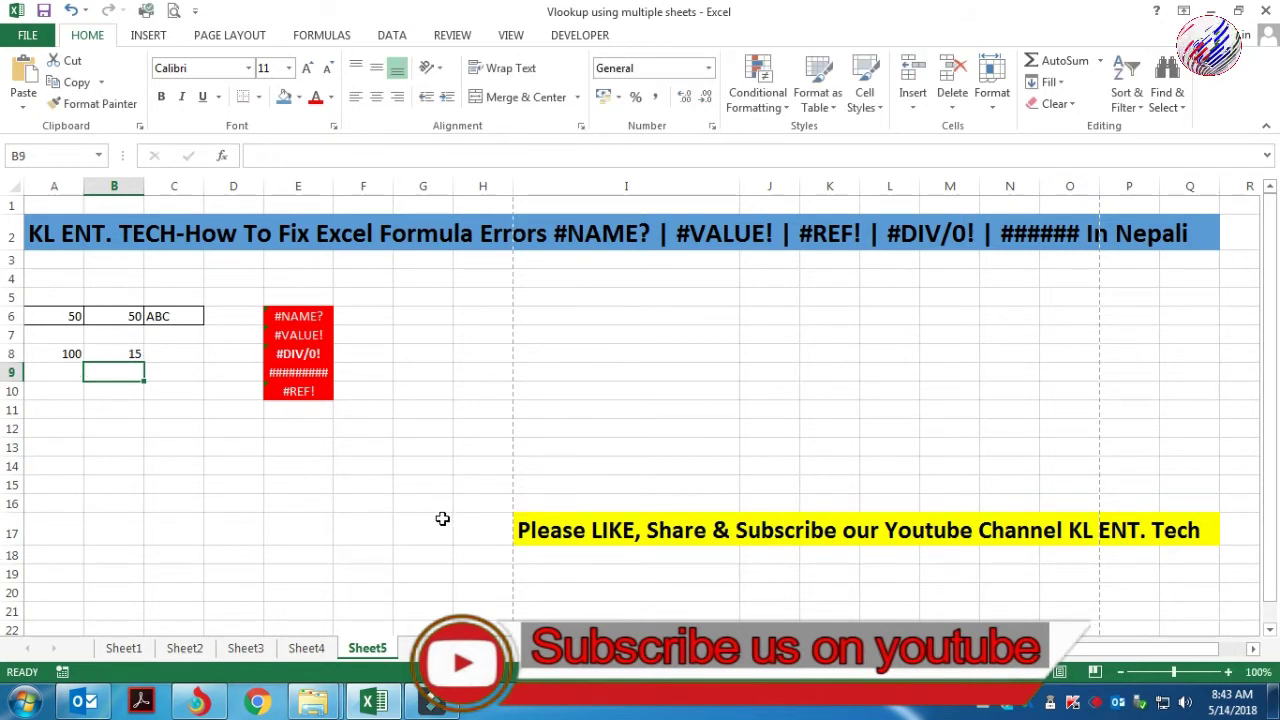
Enter =A8/B8 in B9 to show 6.666667
{"action": "type", "text": "="}
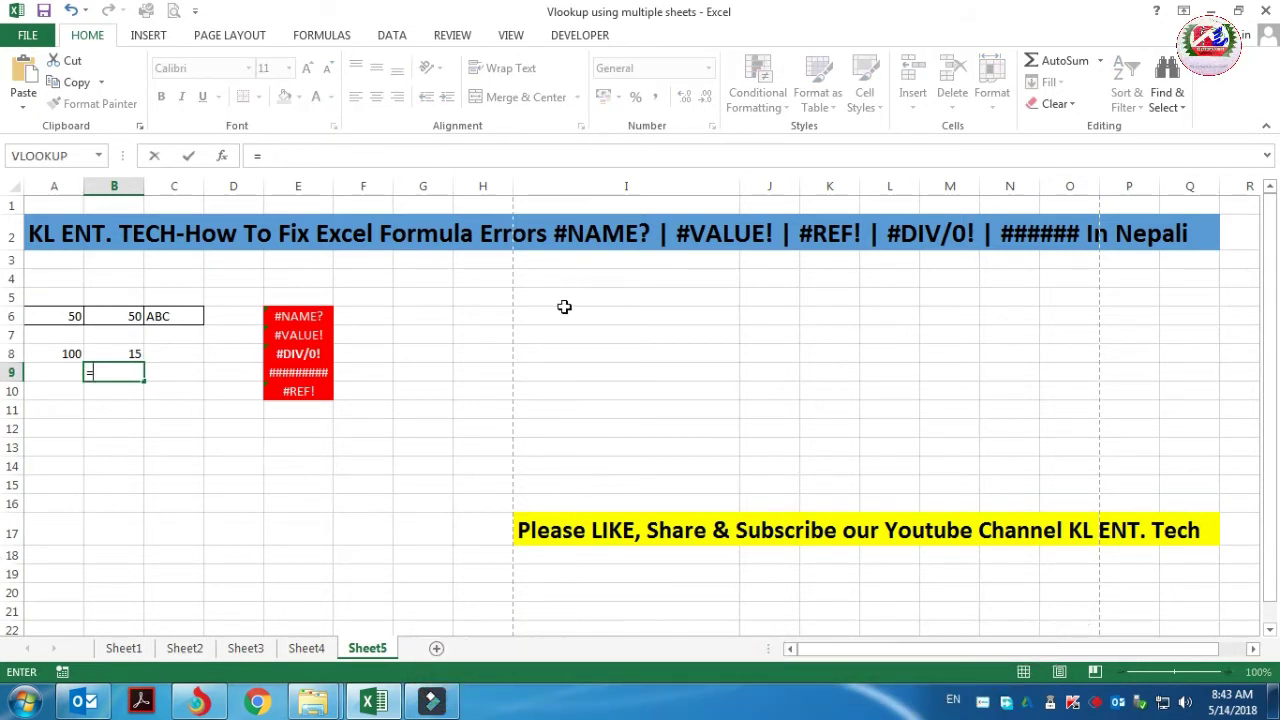
{"action": "left_click", "coordinate": [66, 352]}
{"action": "type", "text": "/"}
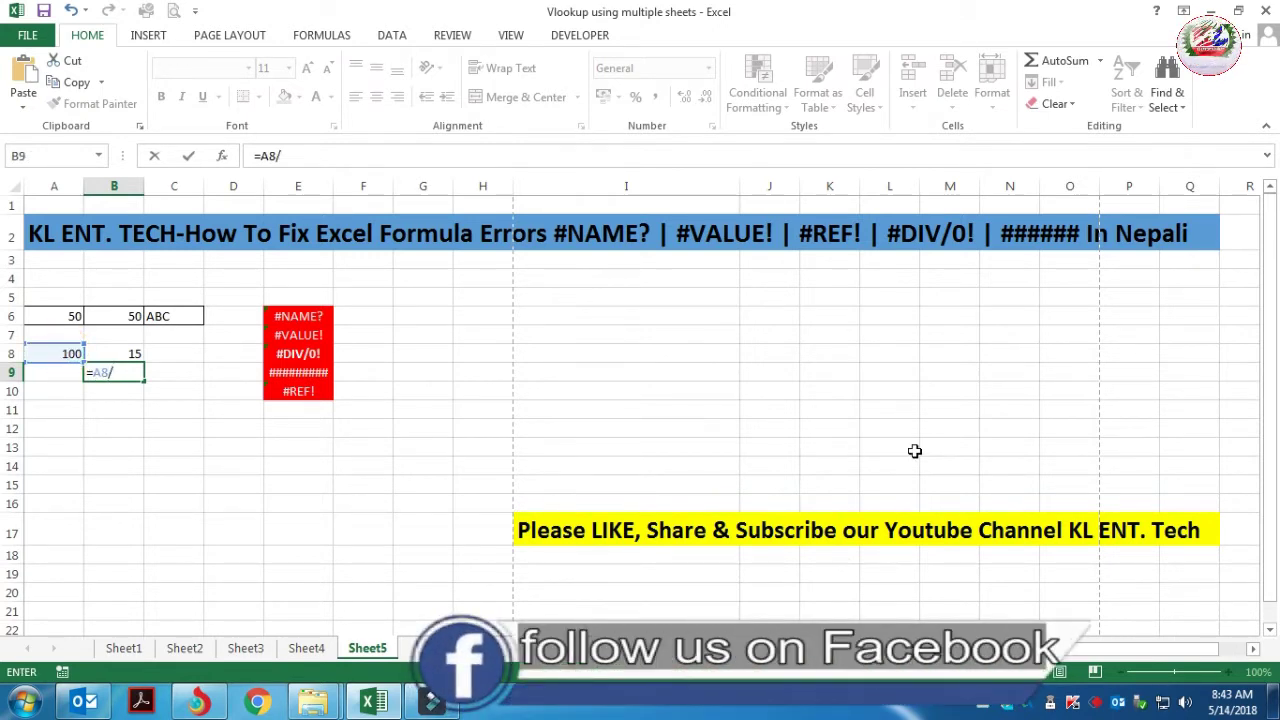
{"action": "left_click", "coordinate": [131, 354]}
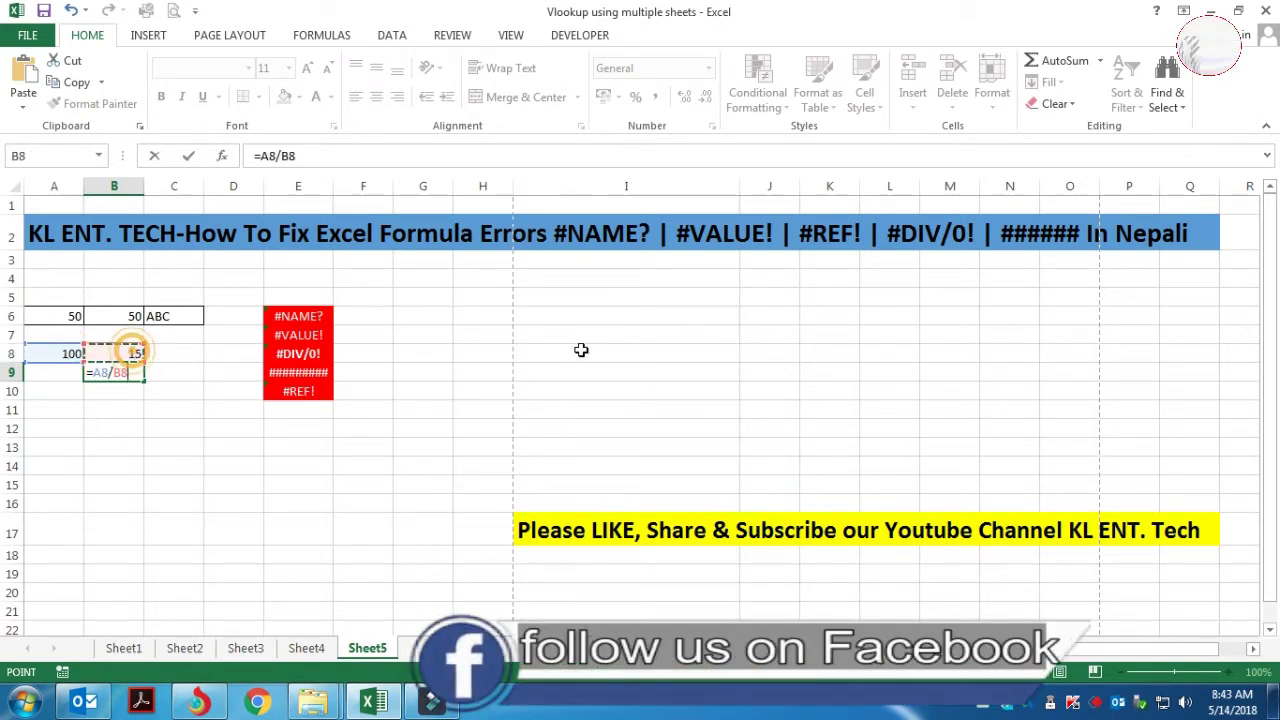
{"action": "key", "text": "Return"}
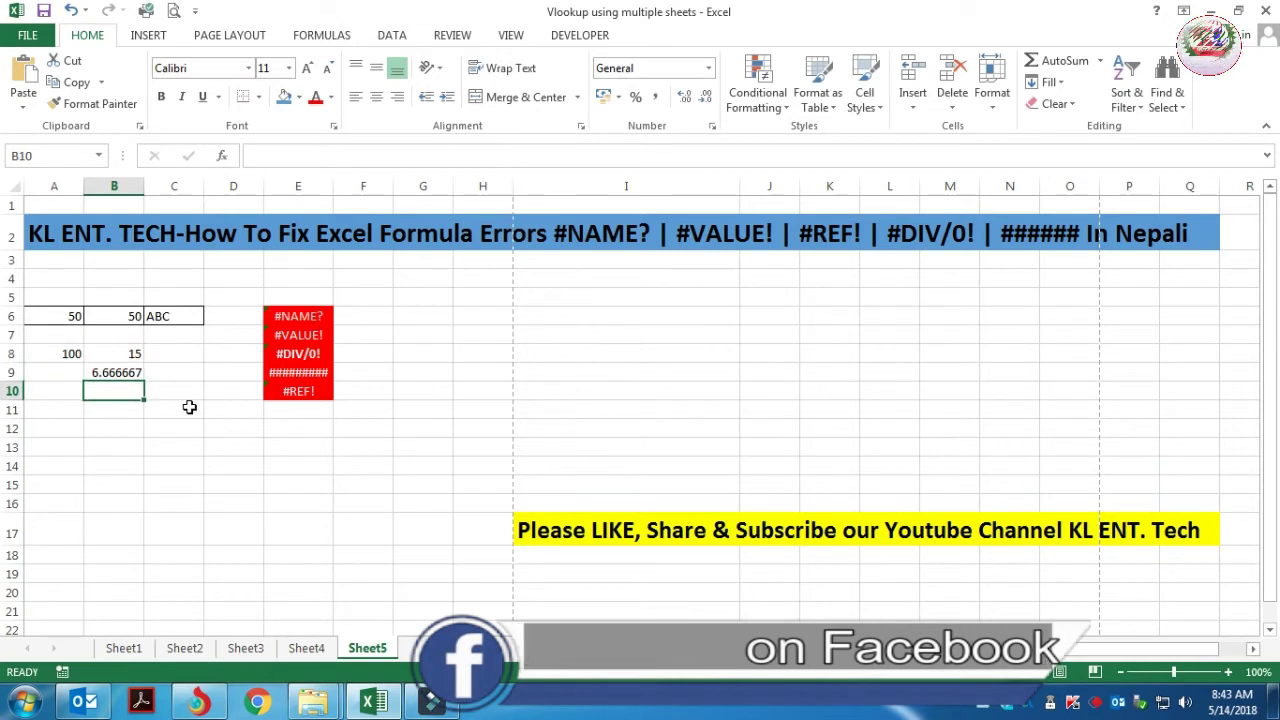
{"action": "left_click", "coordinate": [232, 457]}
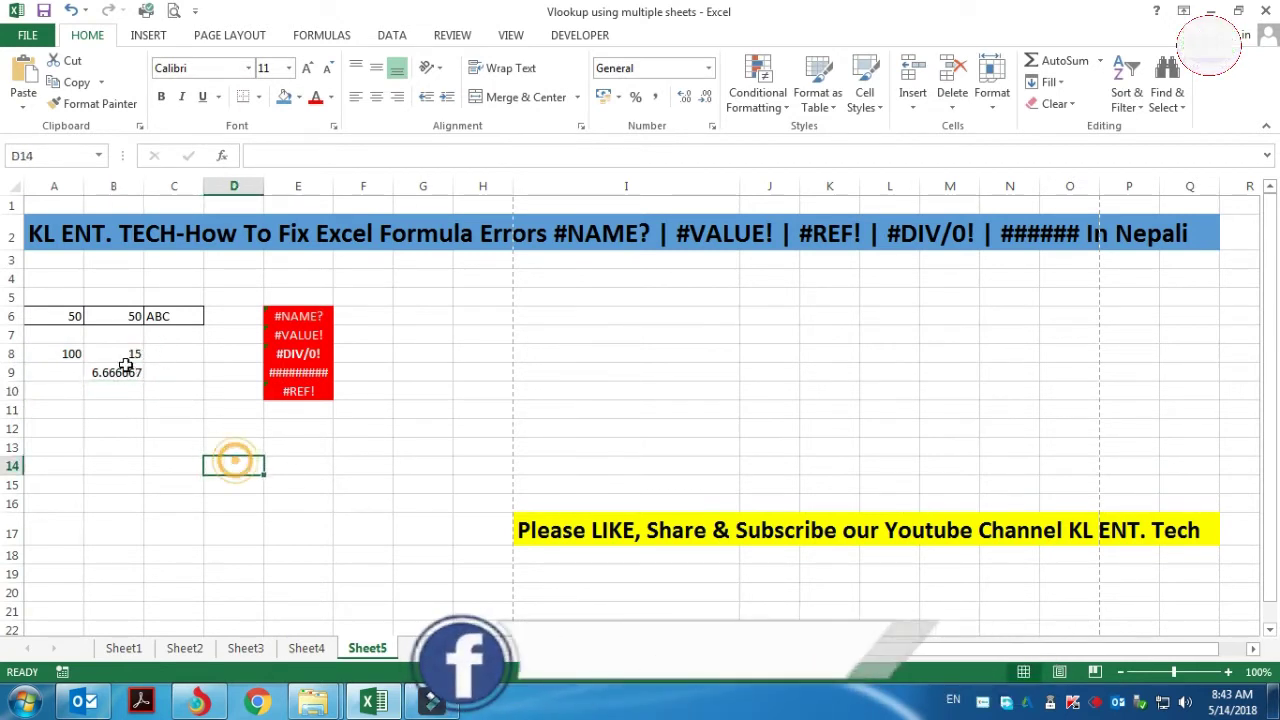
{"action": "left_click", "coordinate": [124, 355]}
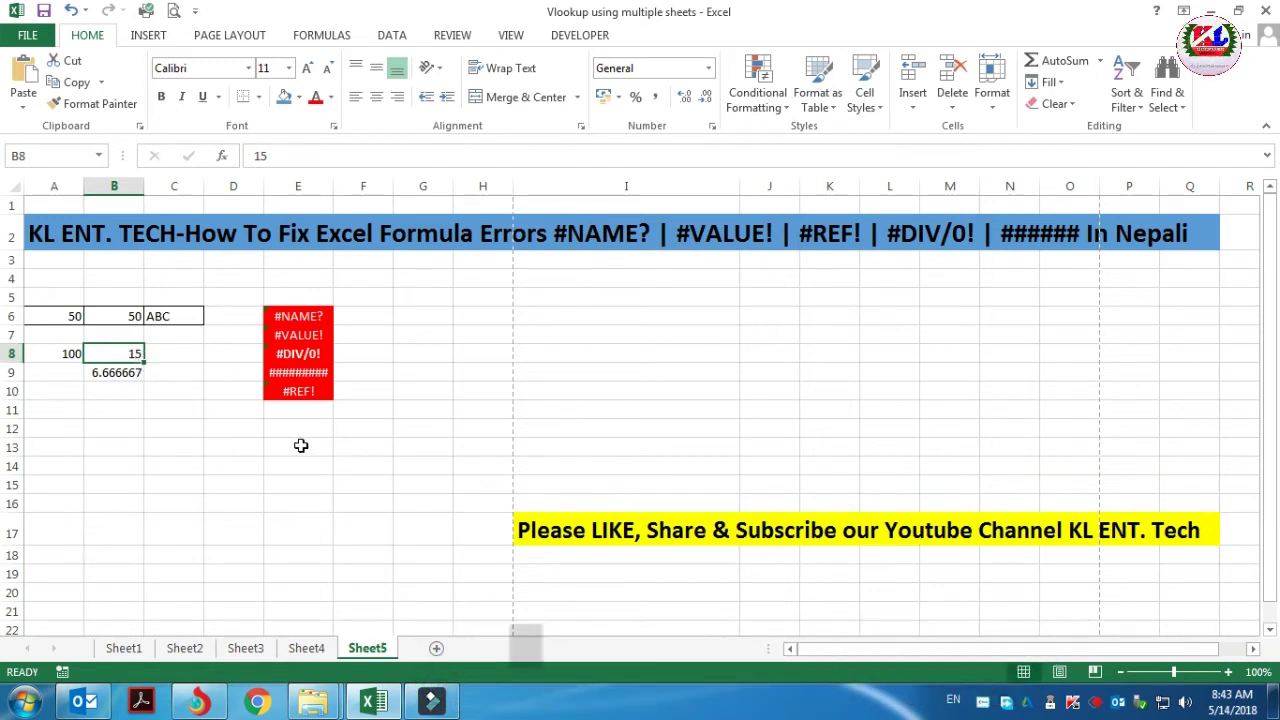
Delete the 15 from B8 and view B9's resulting #DIV/0! error
{"action": "key", "text": "Delete"}
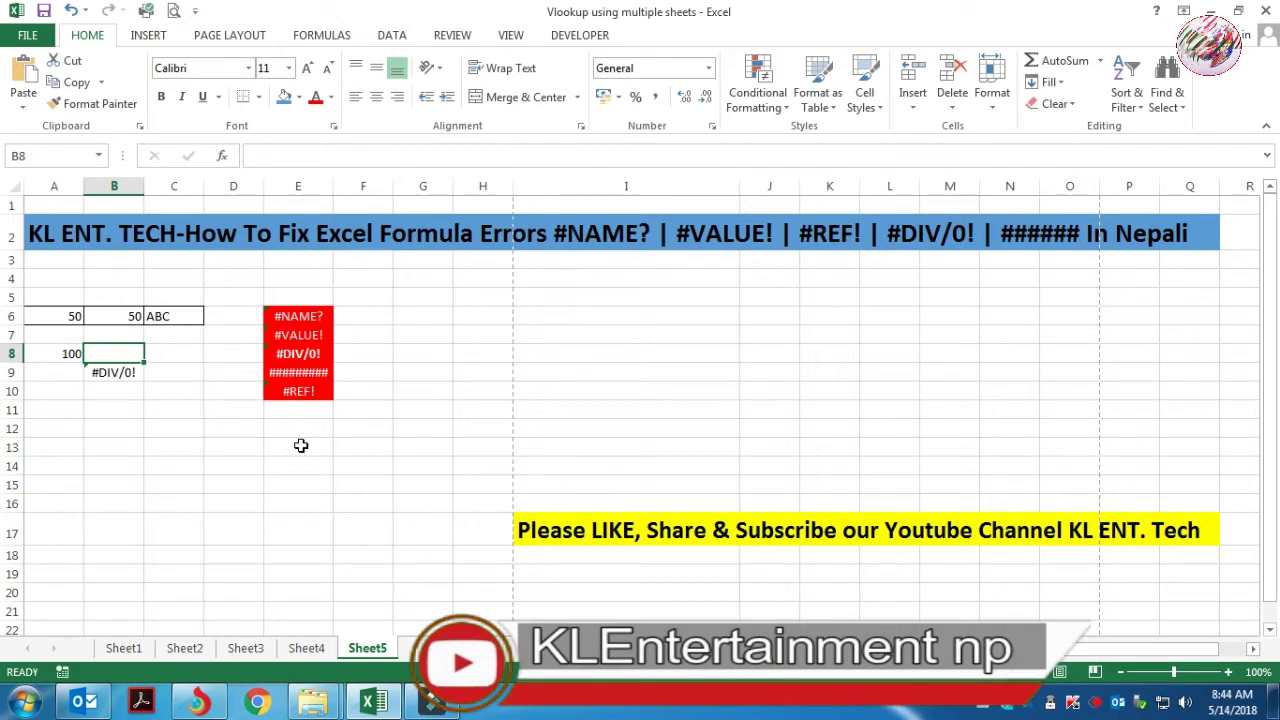
{"action": "key", "text": "Up"}
{"action": "left_click", "coordinate": [100, 414]}
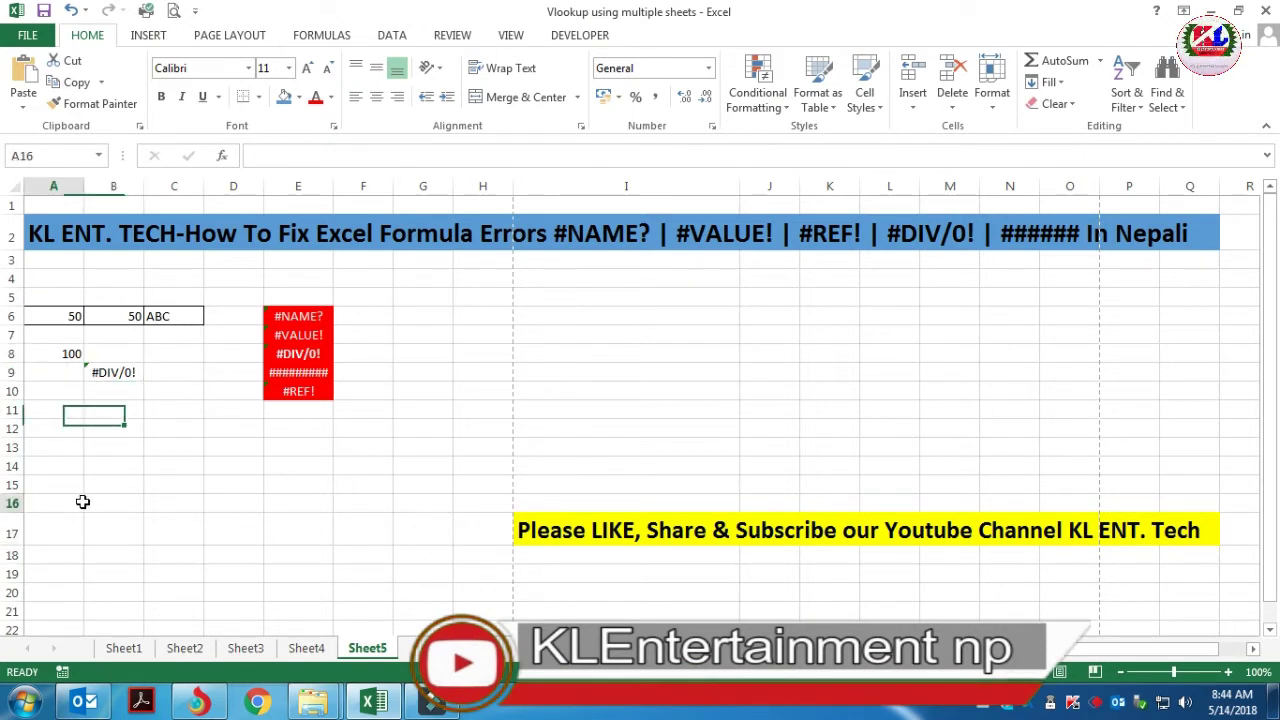
{"action": "left_click", "coordinate": [114, 372]}
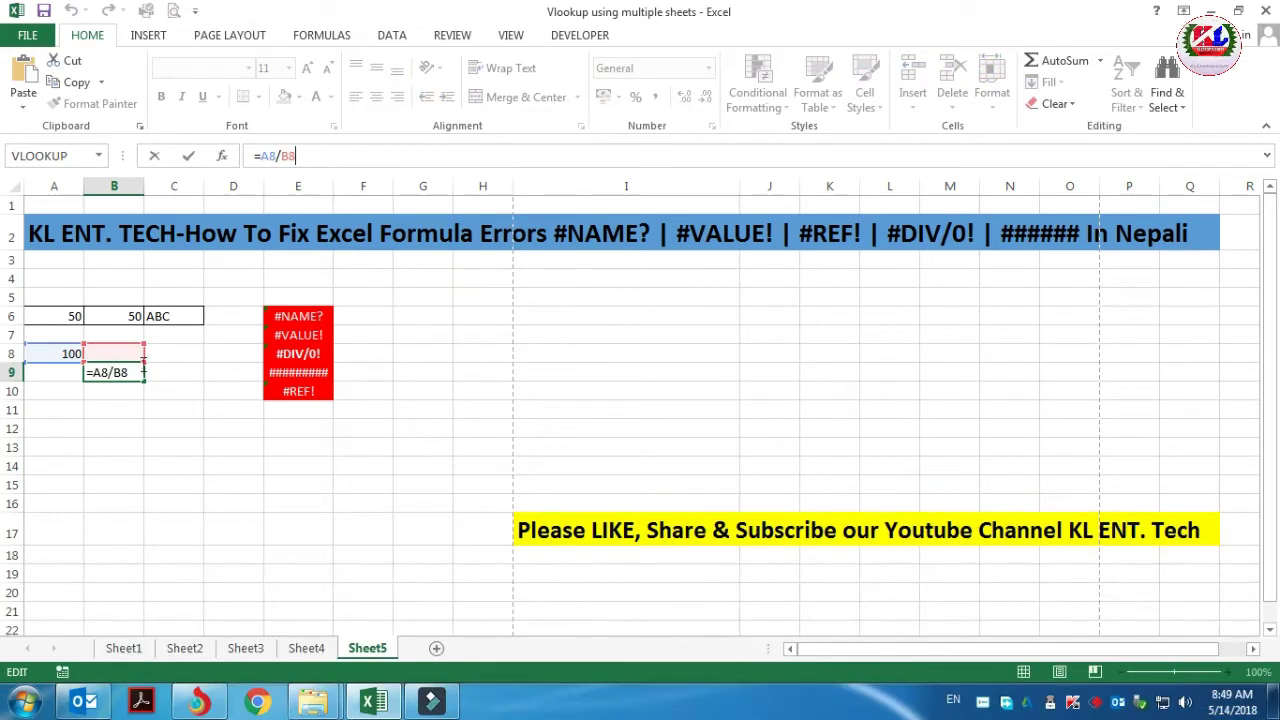
Point B9's divisor at the empty cell J9, giving =A8/J9
{"action": "double_click", "coordinate": [287, 157]}
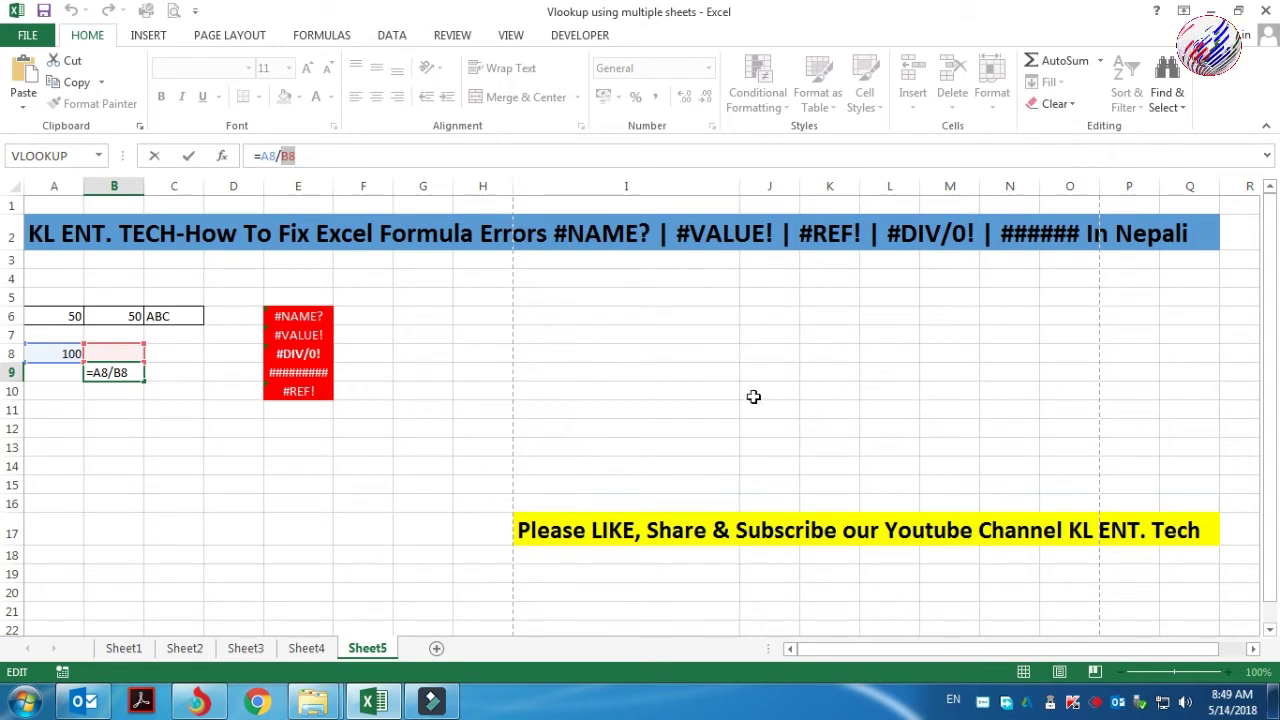
{"action": "left_click", "coordinate": [796, 377]}
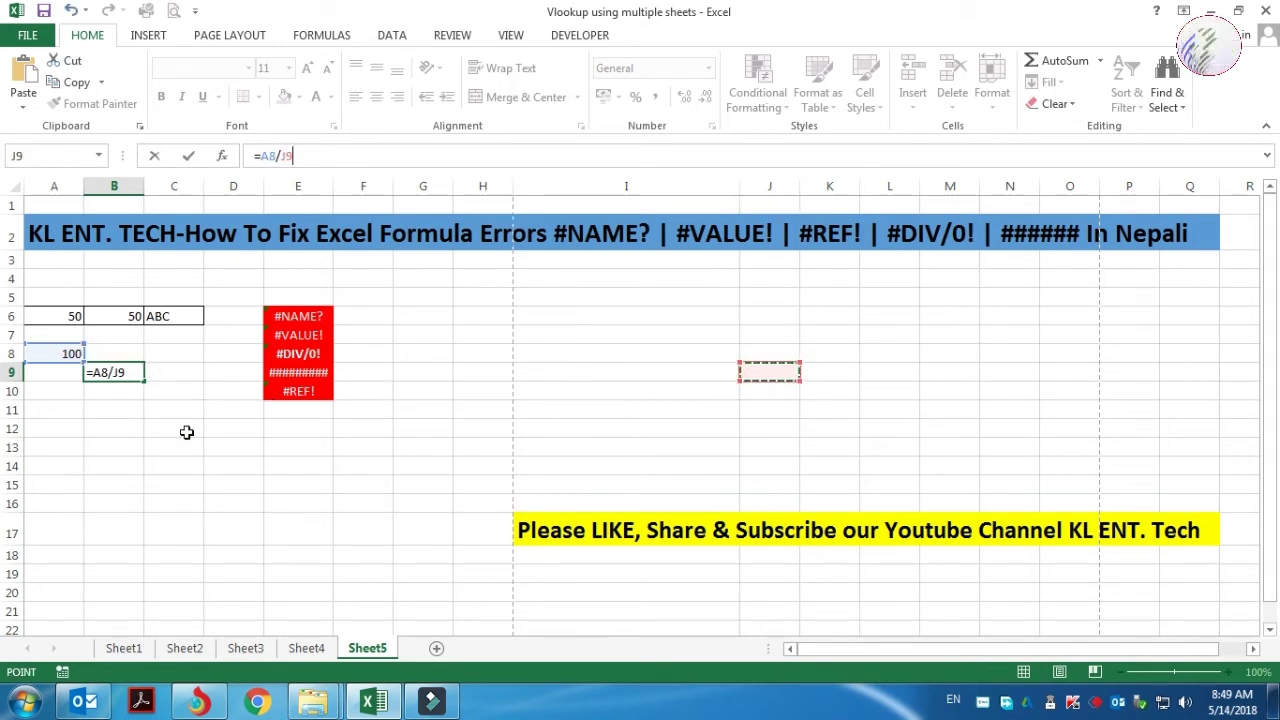
{"action": "key", "text": "Return"}
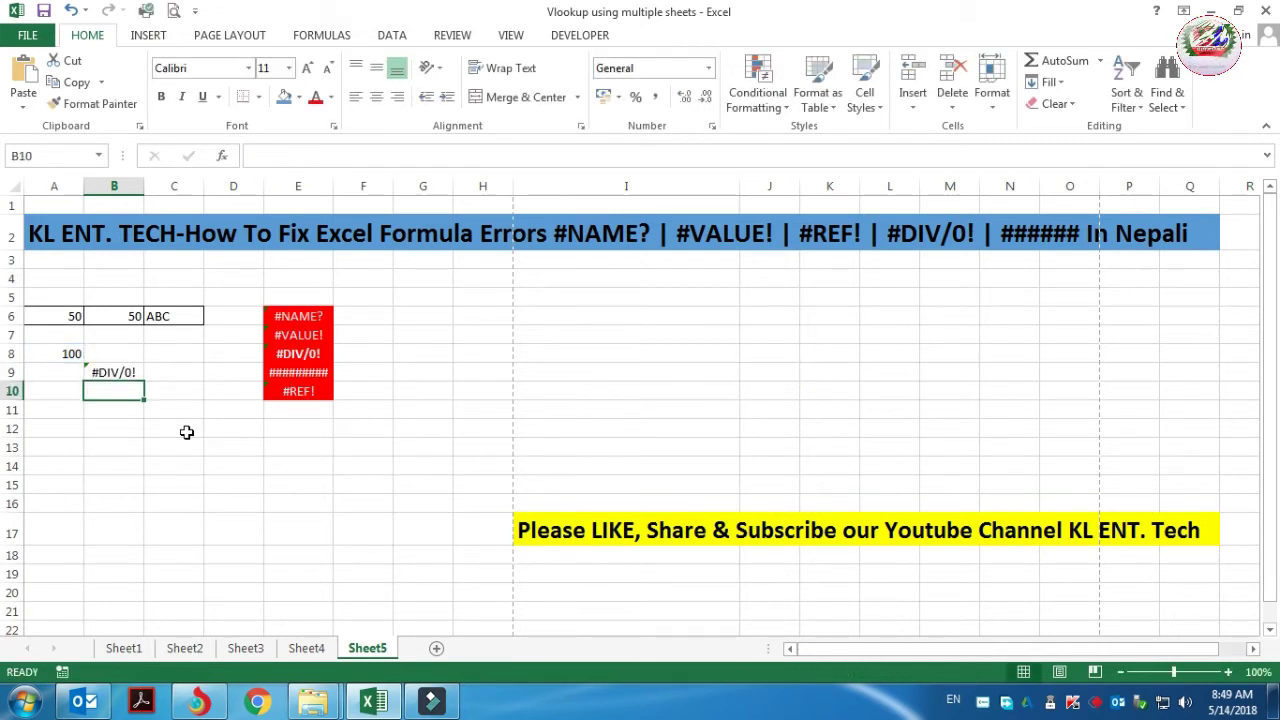
{"action": "left_click", "coordinate": [120, 355]}
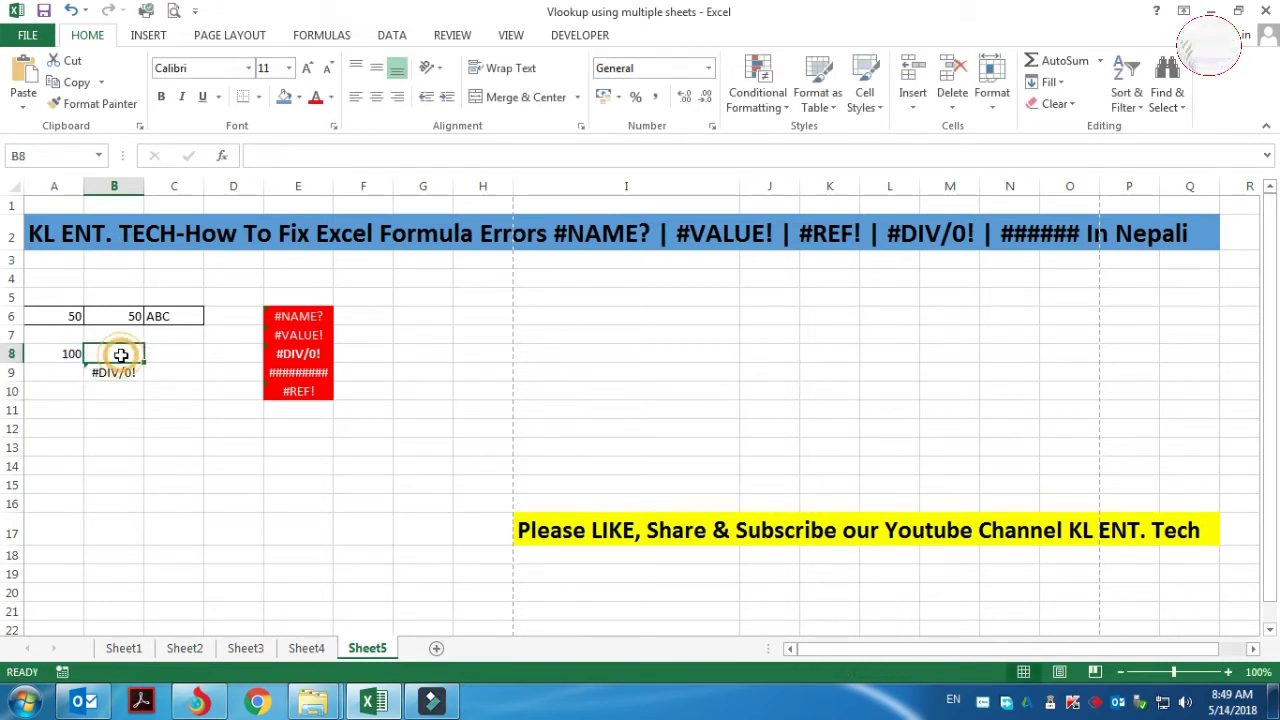
{"action": "left_click", "coordinate": [120, 370]}
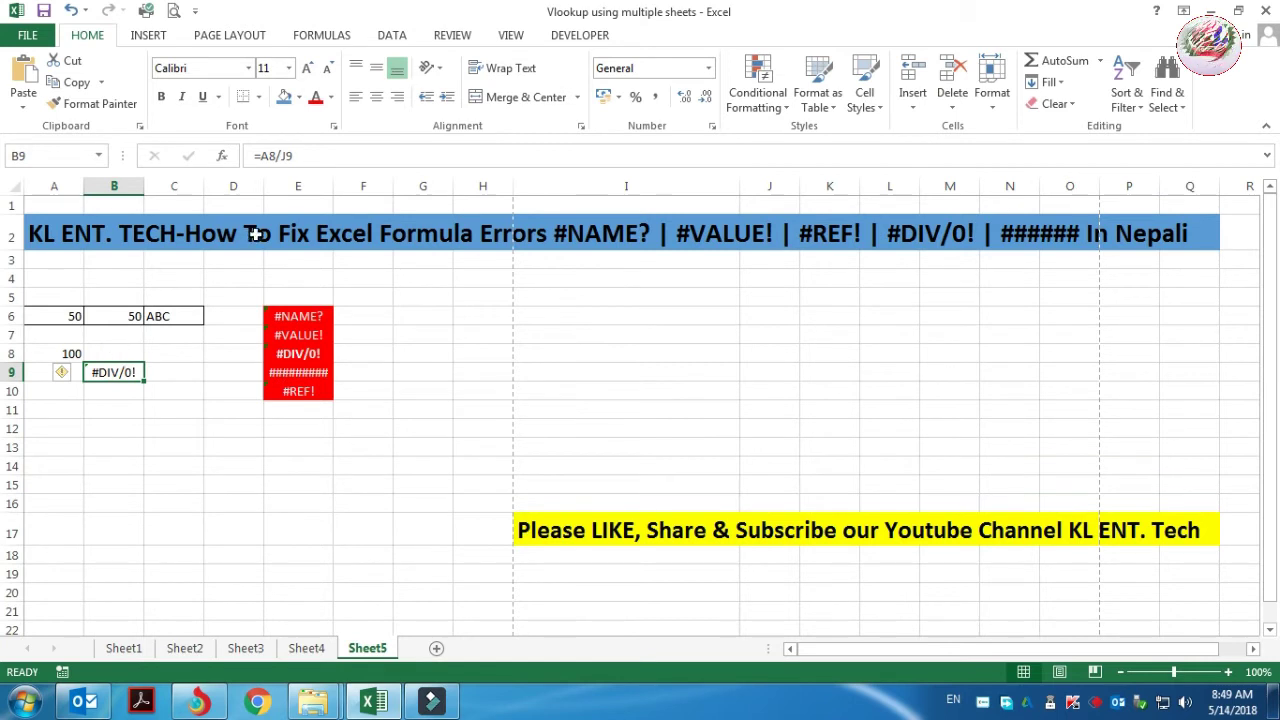
Edit B9 back to =A8/B8, which still shows #DIV/0! with B8 blank
{"action": "double_click", "coordinate": [110, 372]}
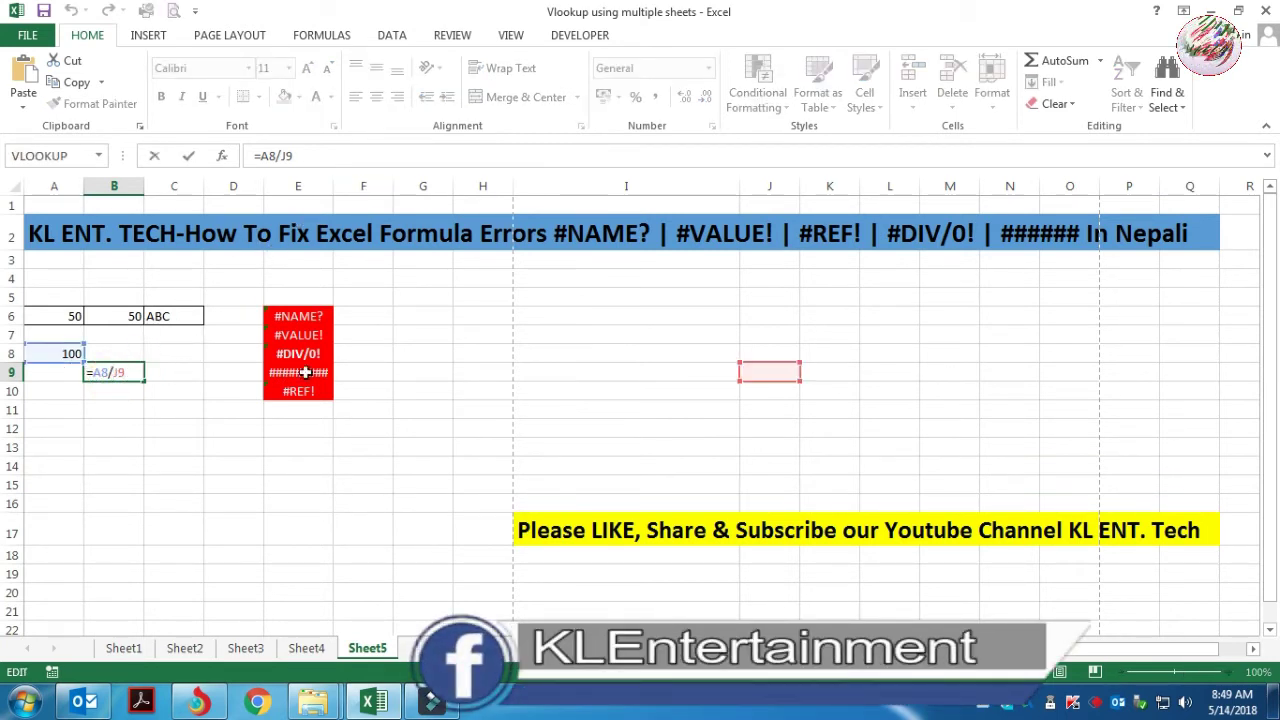
{"action": "left_click", "coordinate": [763, 372]}
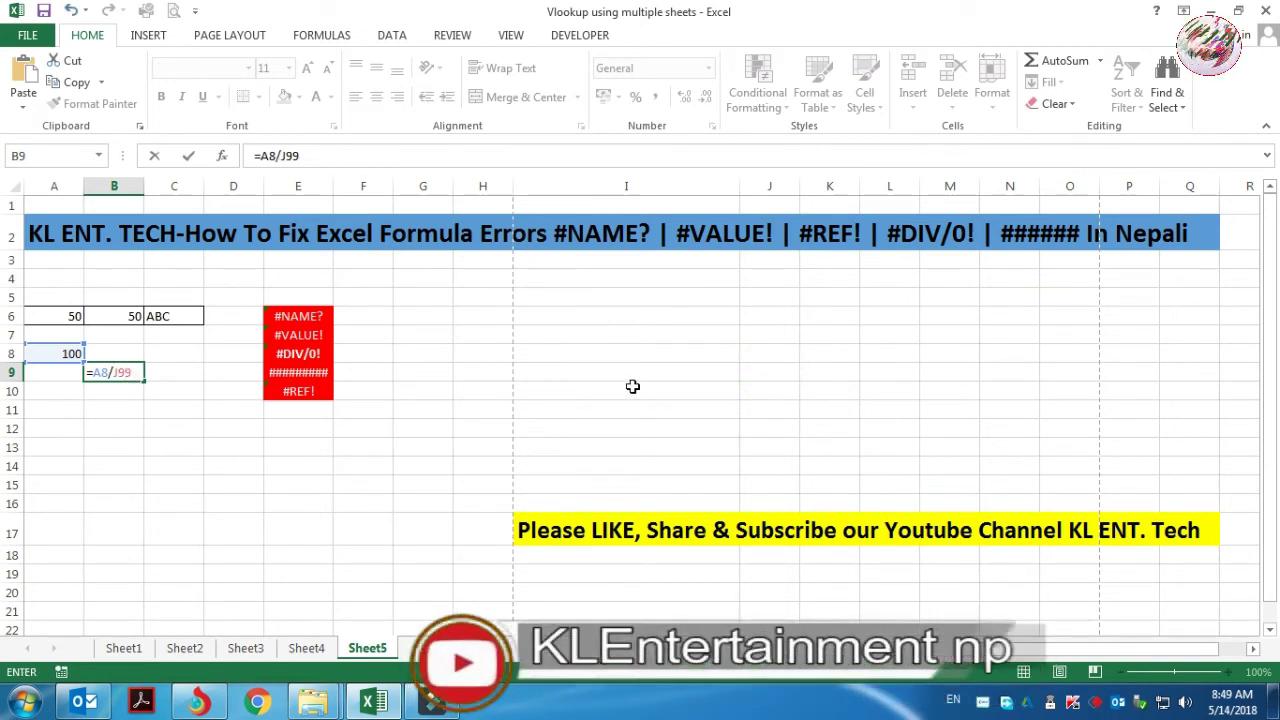
{"action": "key", "text": "BackSpace"}
{"action": "key", "text": "BackSpace"}
{"action": "key", "text": "BackSpace"}
{"action": "key", "text": "BackSpace"}
{"action": "type", "text": "9"}
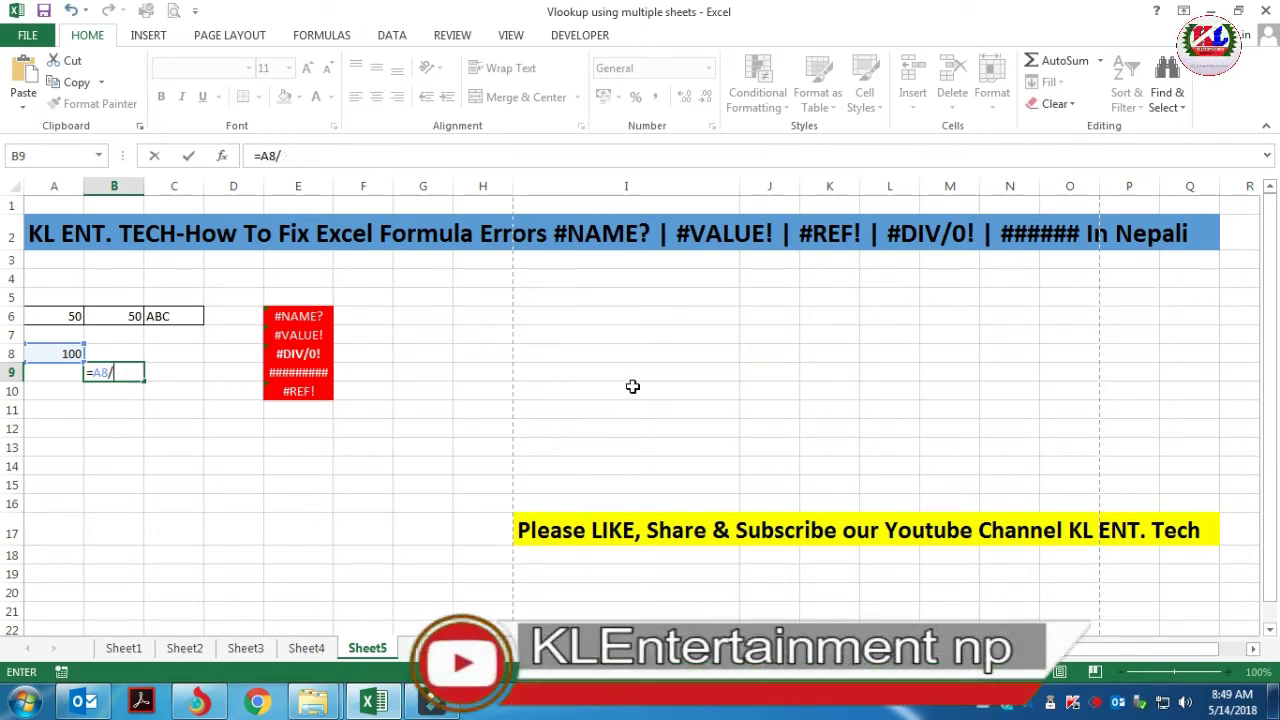
{"action": "left_click", "coordinate": [118, 352]}
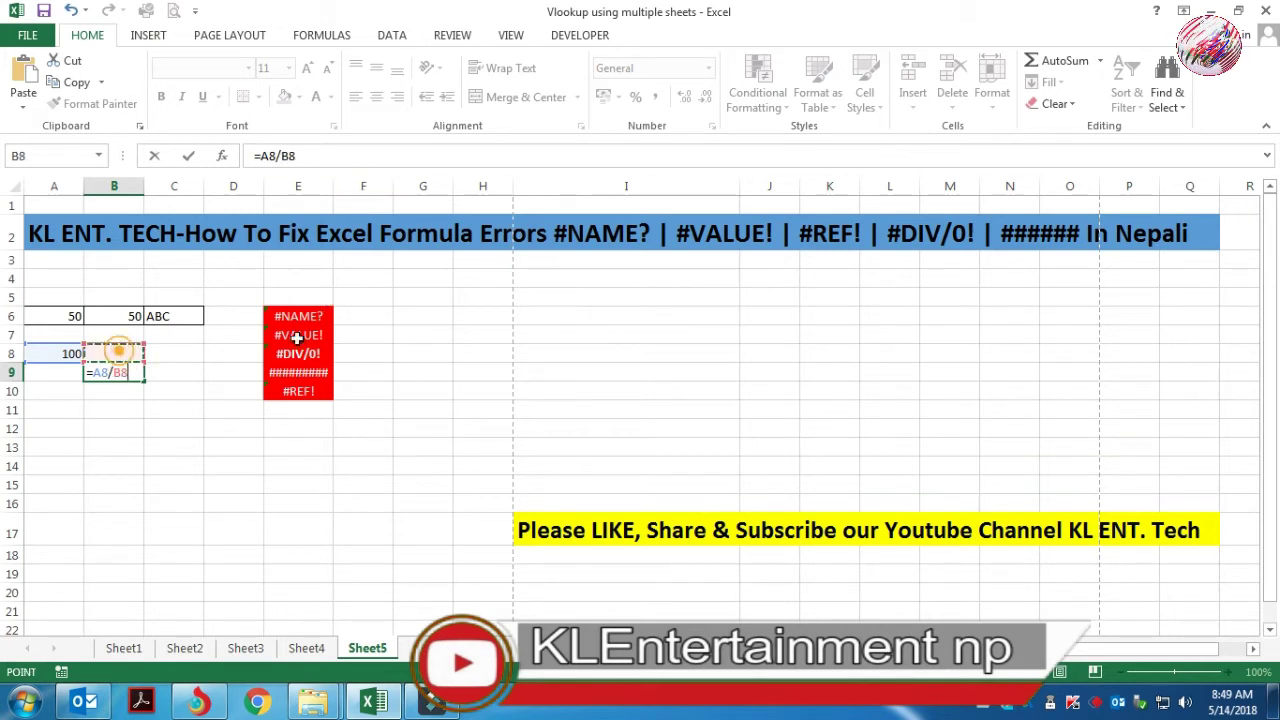
{"action": "key", "text": "Return"}
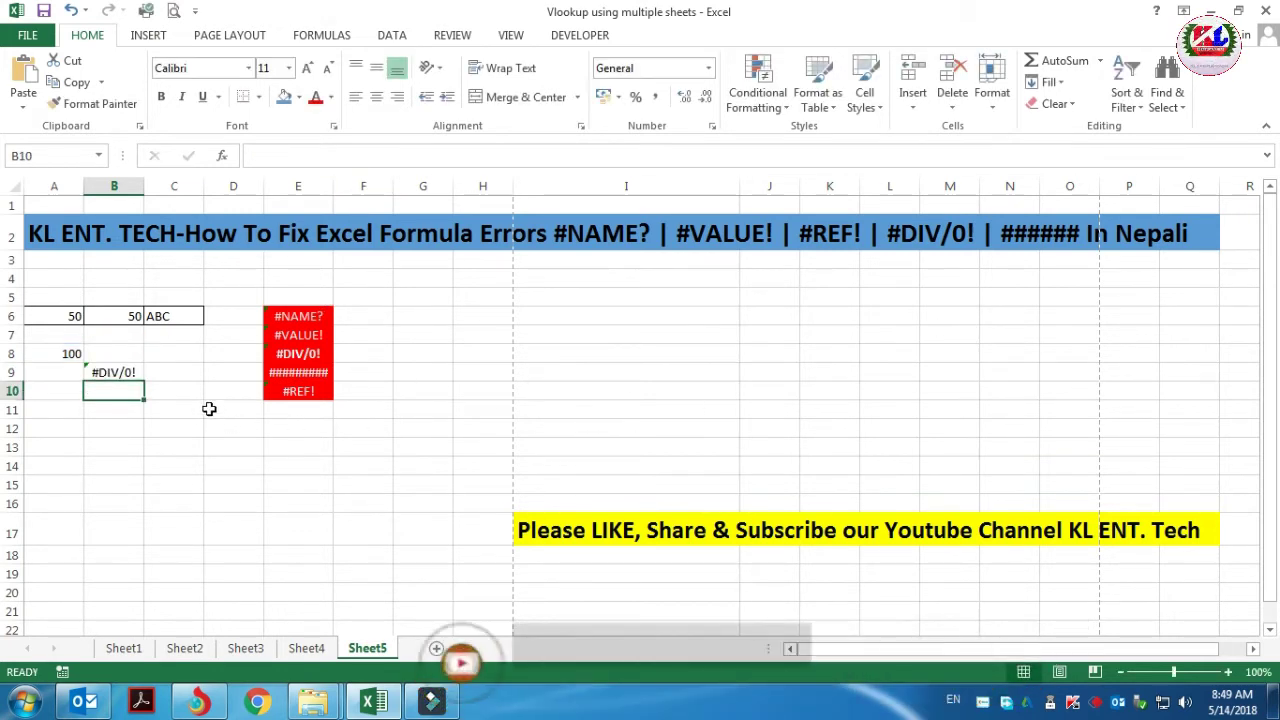
Enter 12 in B8 so B9 shows 8.333333
{"action": "left_click", "coordinate": [112, 355]}
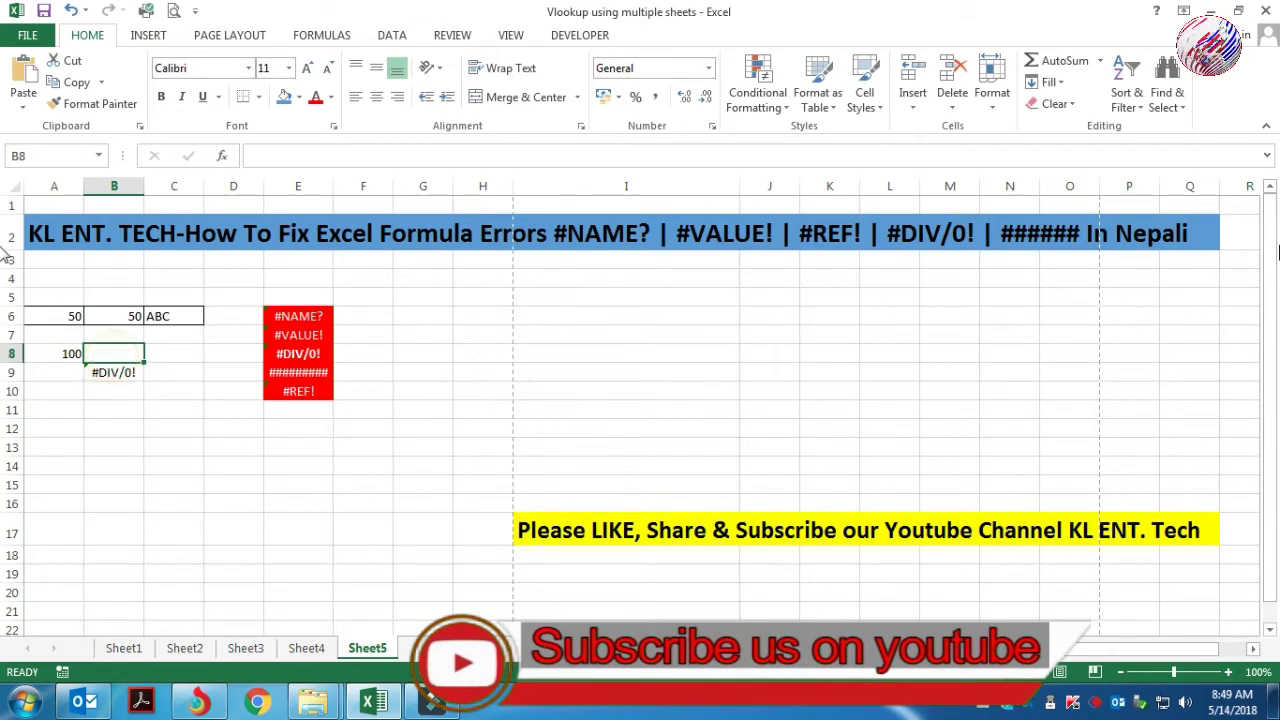
{"action": "type", "text": "1"}
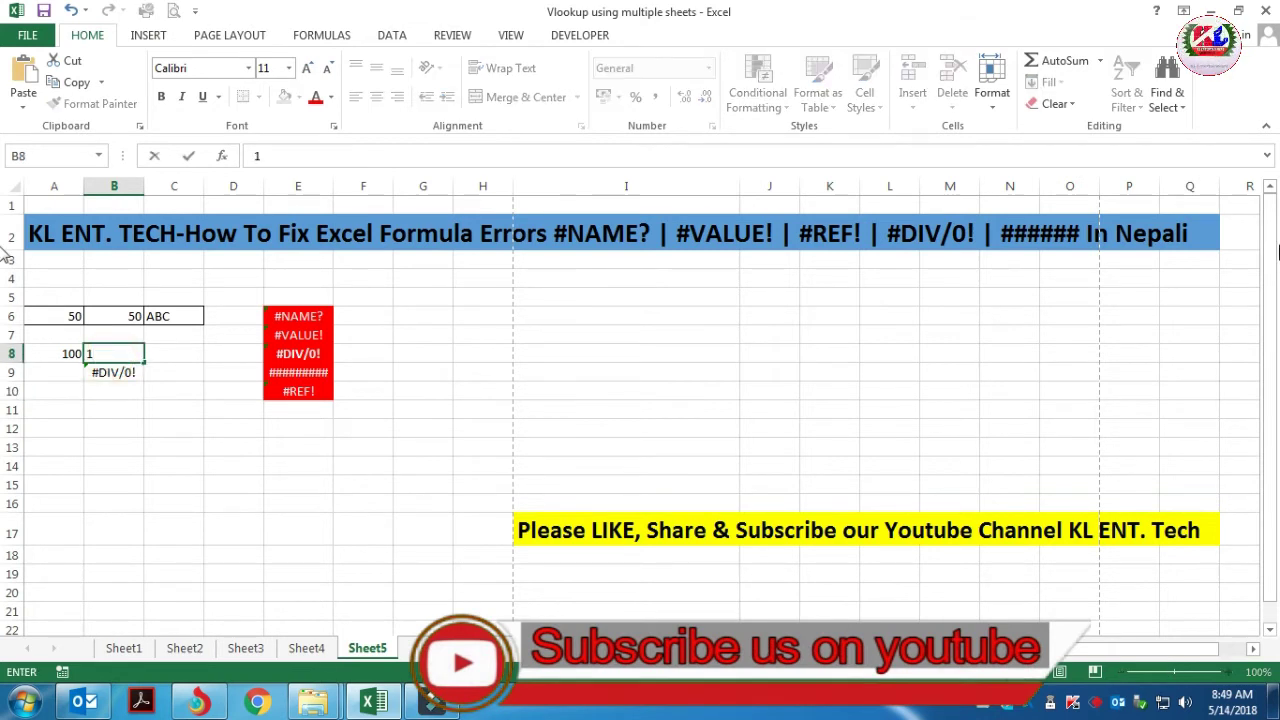
{"action": "type", "text": "2"}
{"action": "key", "text": "Return"}
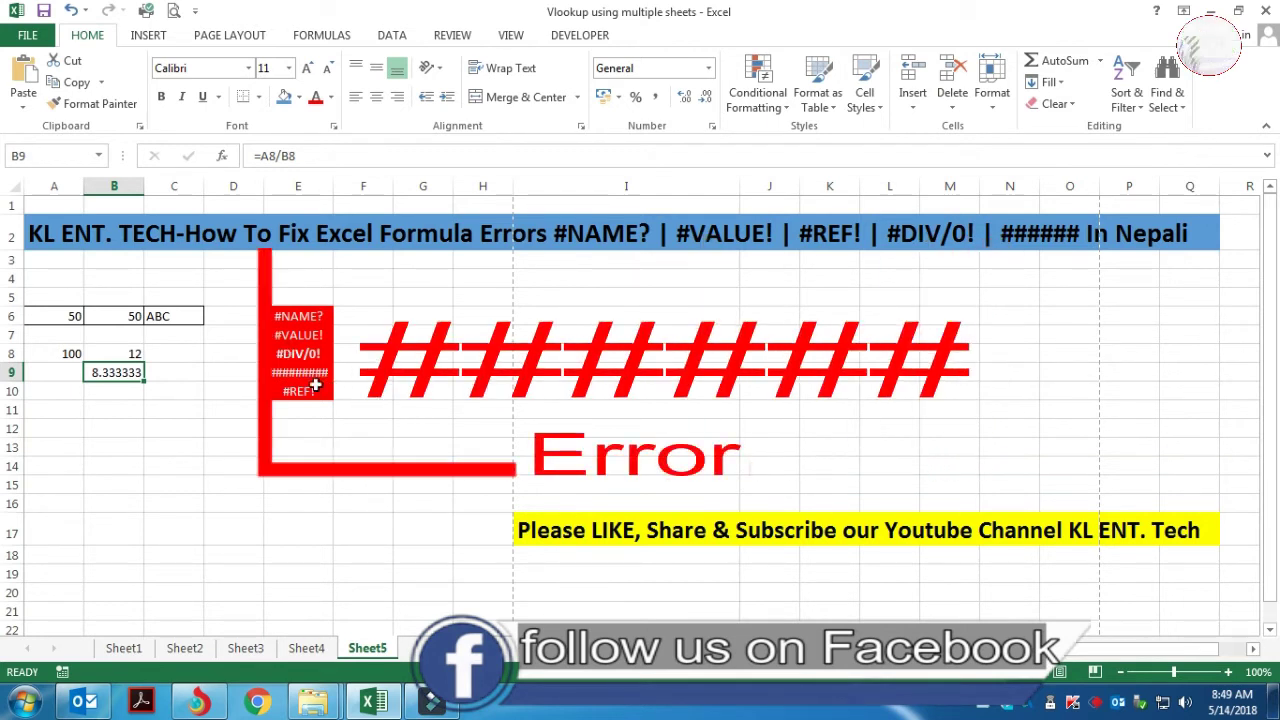
{"action": "left_click", "coordinate": [439, 390]}
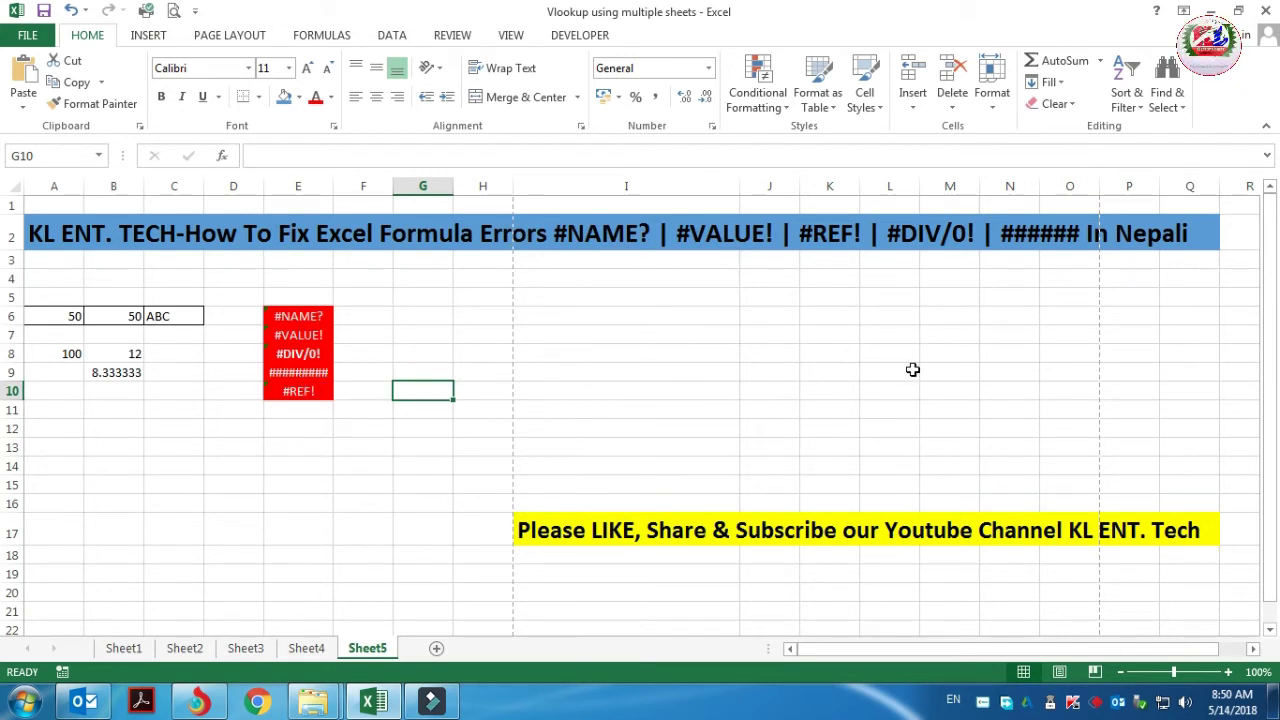
{"action": "type", "text": "11"}
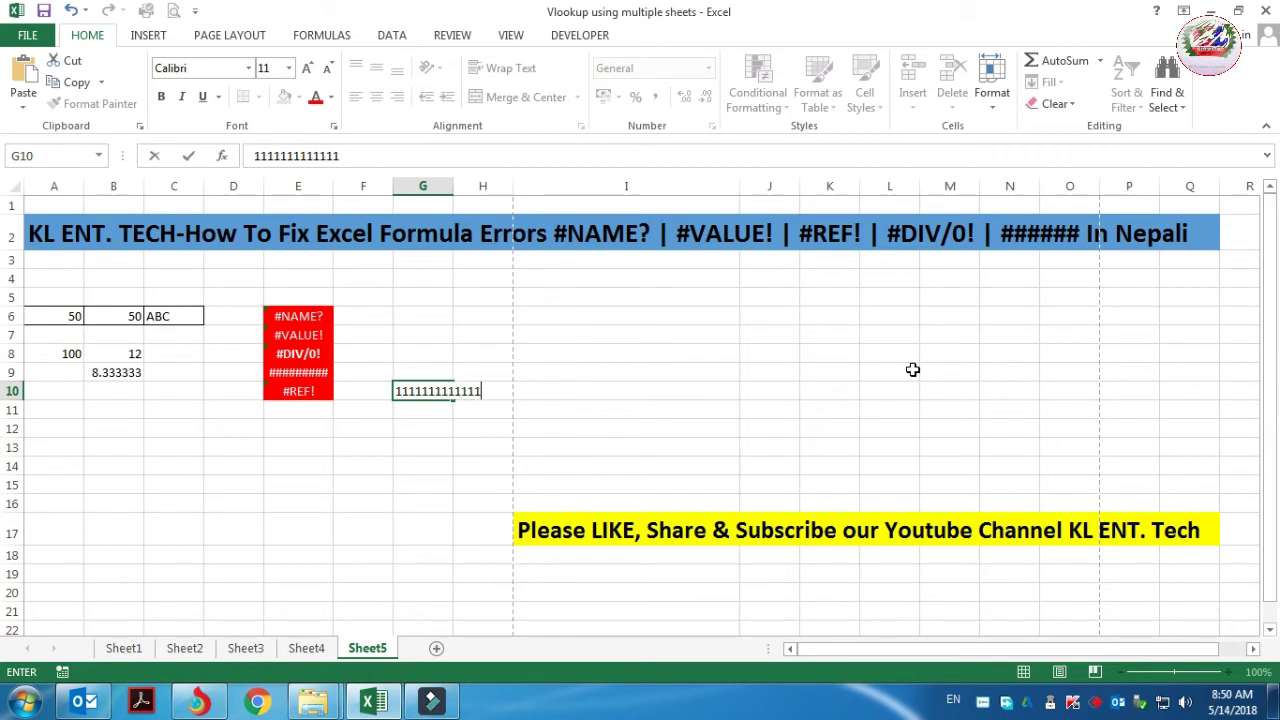
{"action": "type", "text": "111"}
{"action": "key", "text": "Return"}
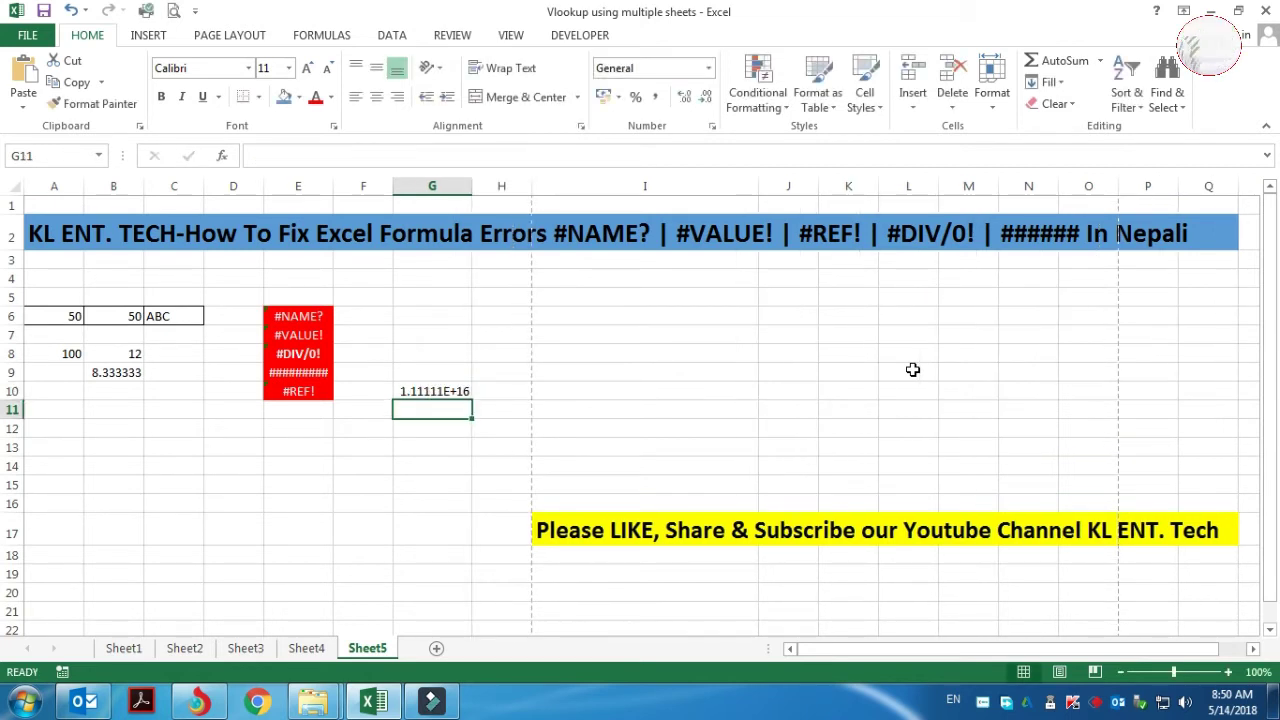
{"action": "left_click", "coordinate": [421, 388]}
{"action": "right_click", "coordinate": [421, 390]}
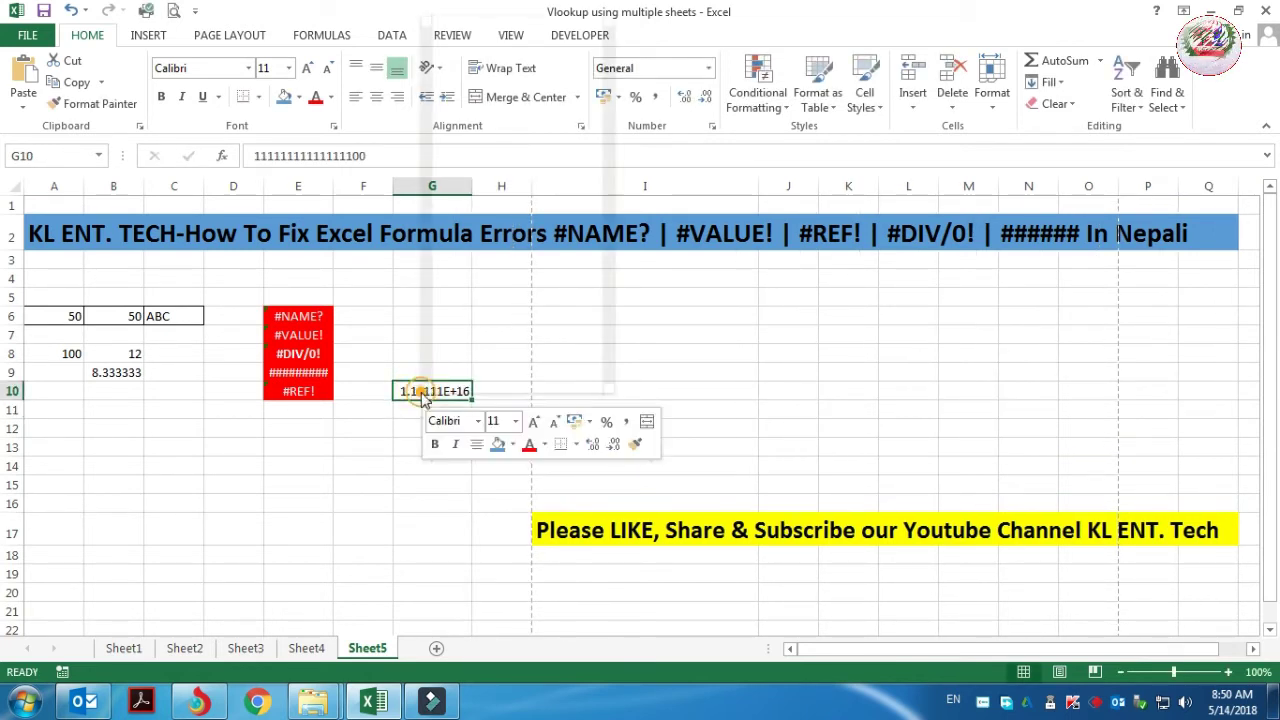
{"action": "left_click", "coordinate": [482, 313]}
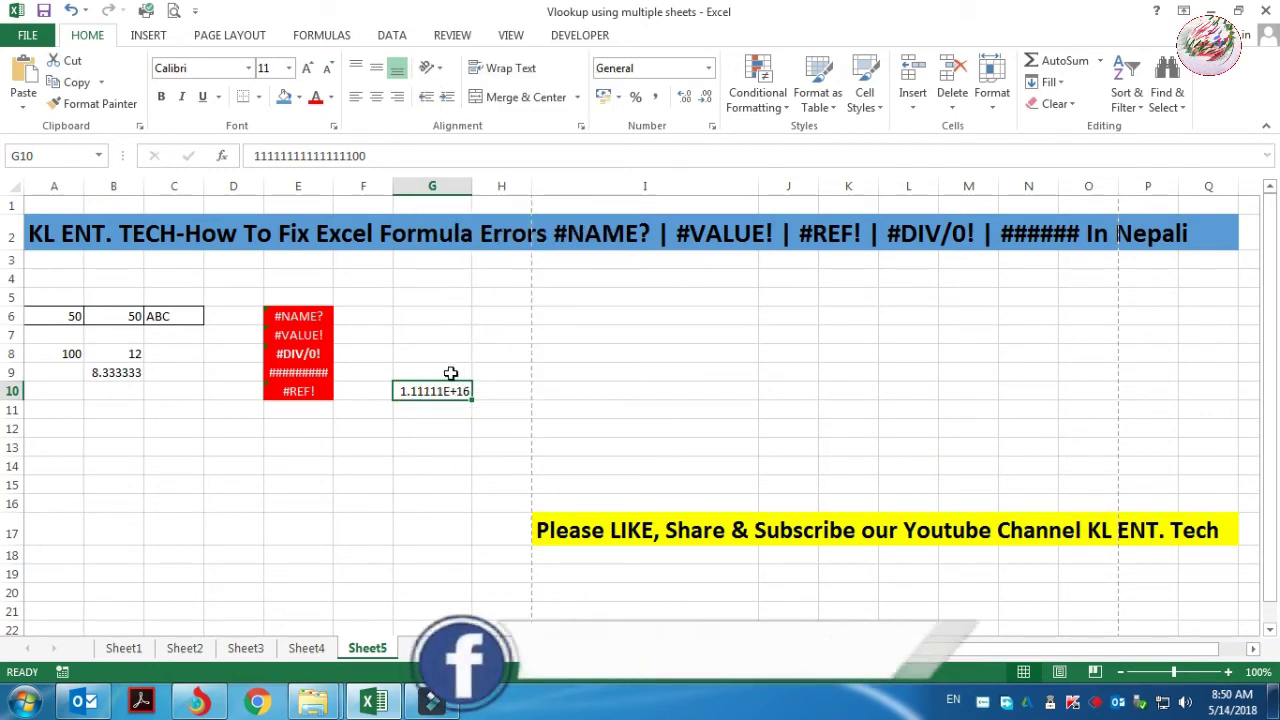
Format G10 as Number with the 1000 separator turned on
{"action": "left_click", "coordinate": [266, 179]}
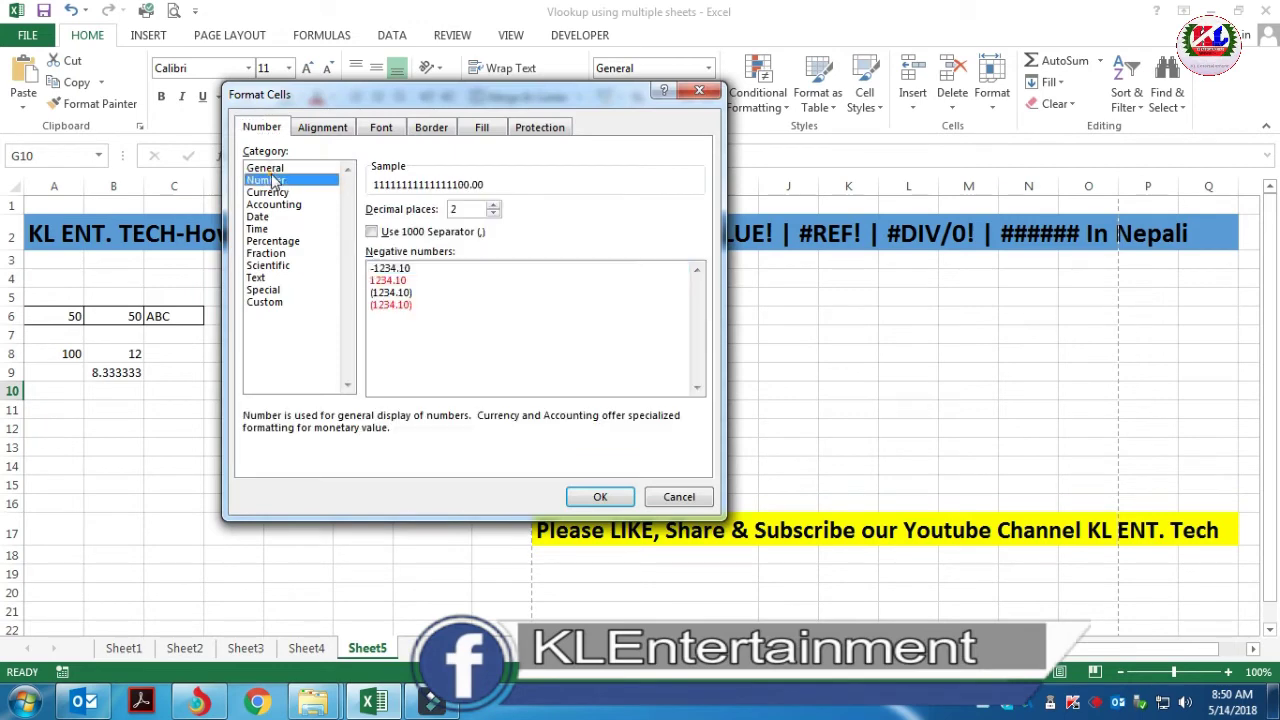
{"action": "left_click", "coordinate": [412, 233]}
{"action": "left_click", "coordinate": [598, 496]}
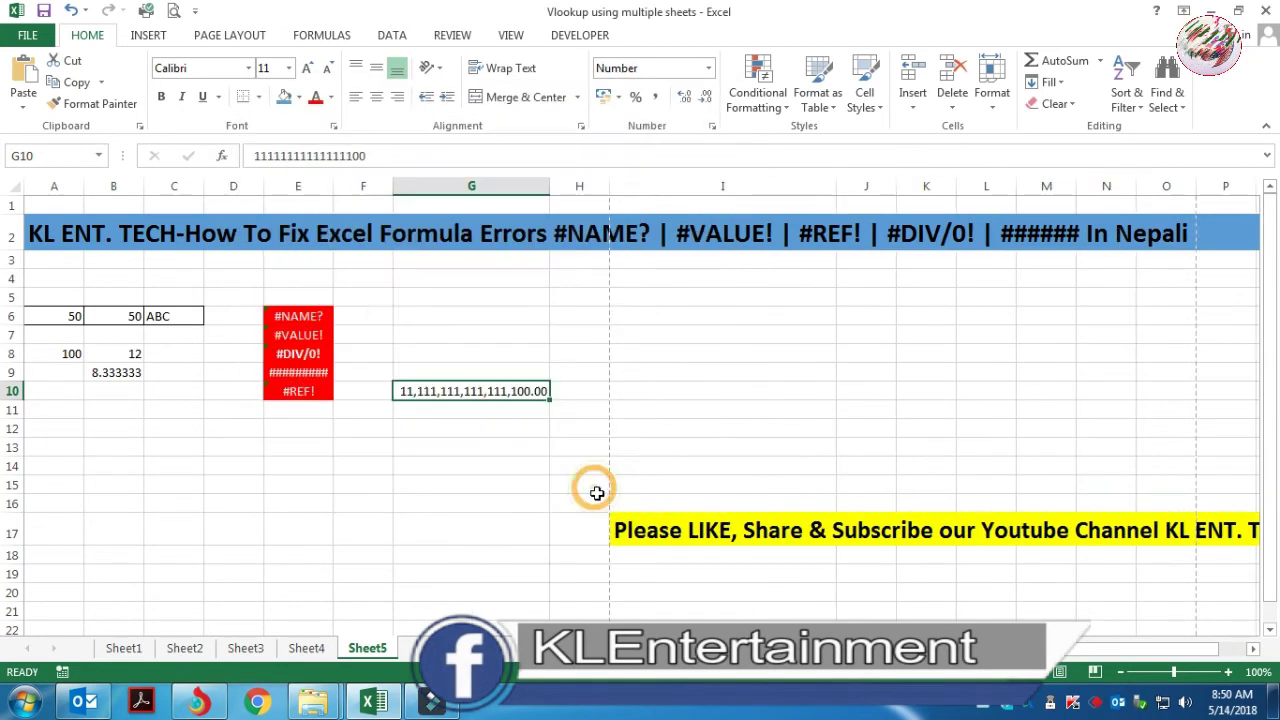
Narrow column G to show ######, then autofit it to display 11,111,111,111,111,100.00
{"action": "left_click_drag", "start_coordinate": [549, 186], "coordinate": [446, 197]}
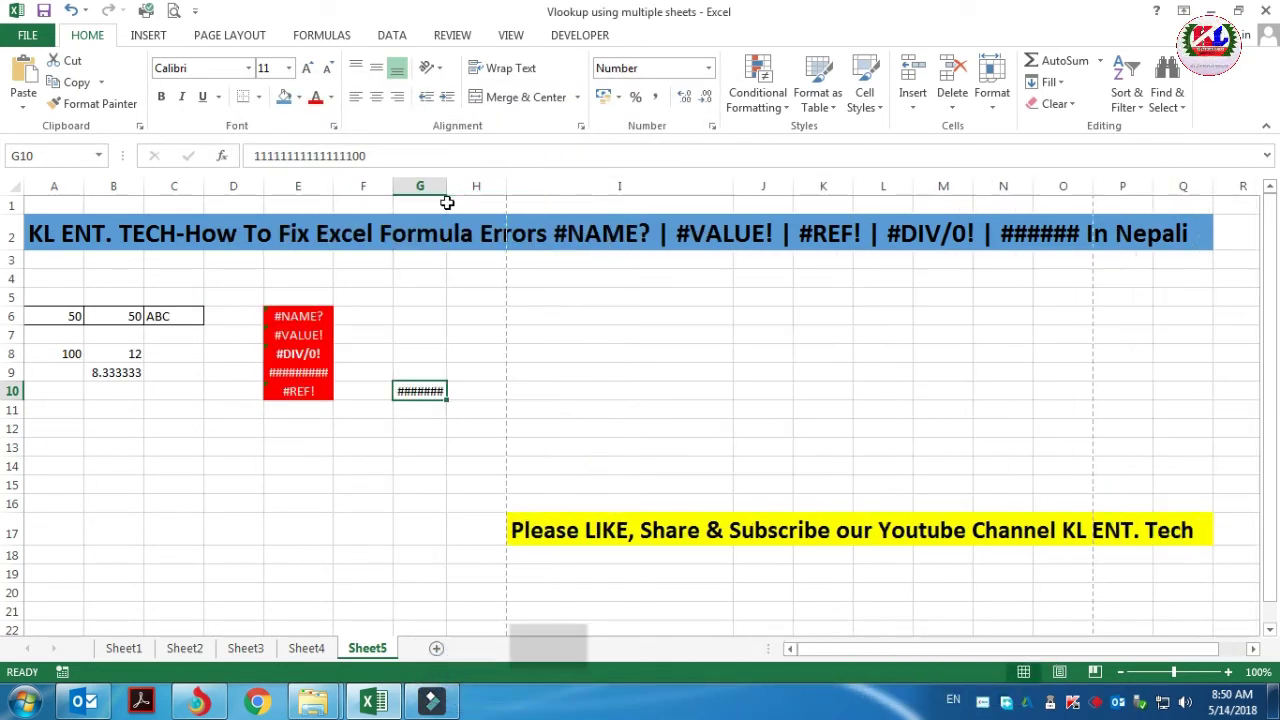
{"action": "left_click", "coordinate": [537, 368]}
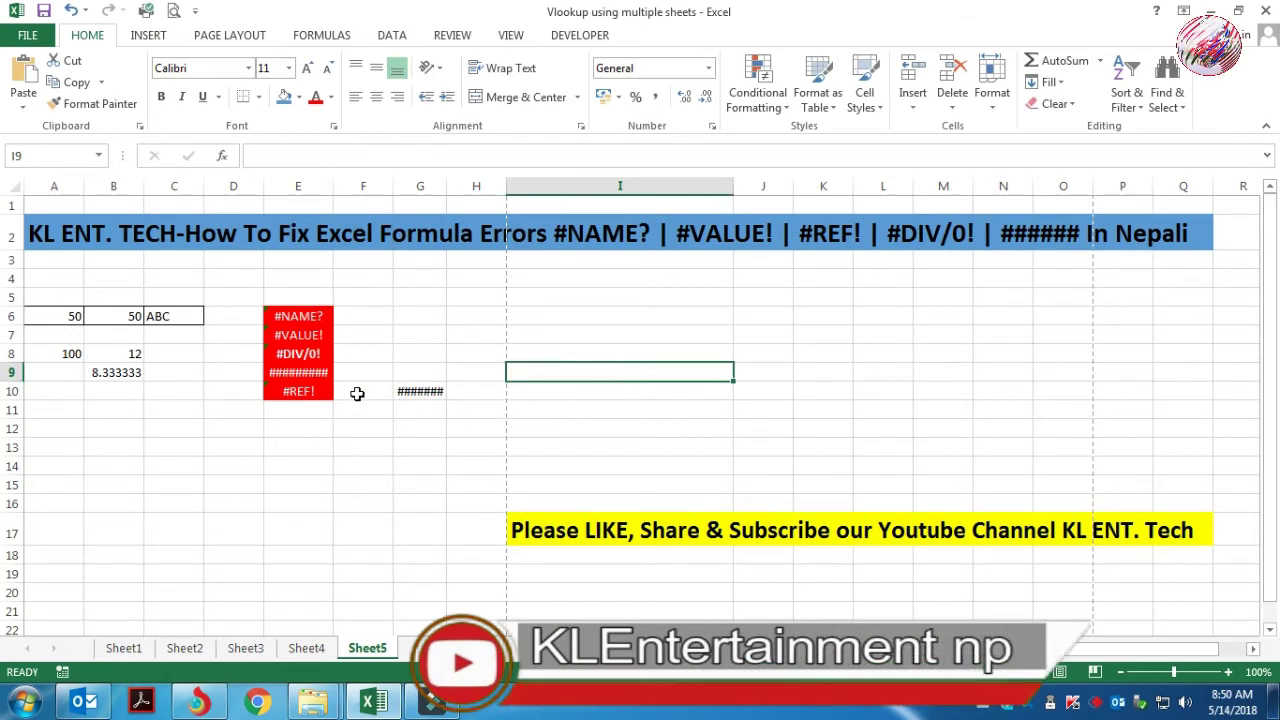
{"action": "left_click", "coordinate": [421, 391]}
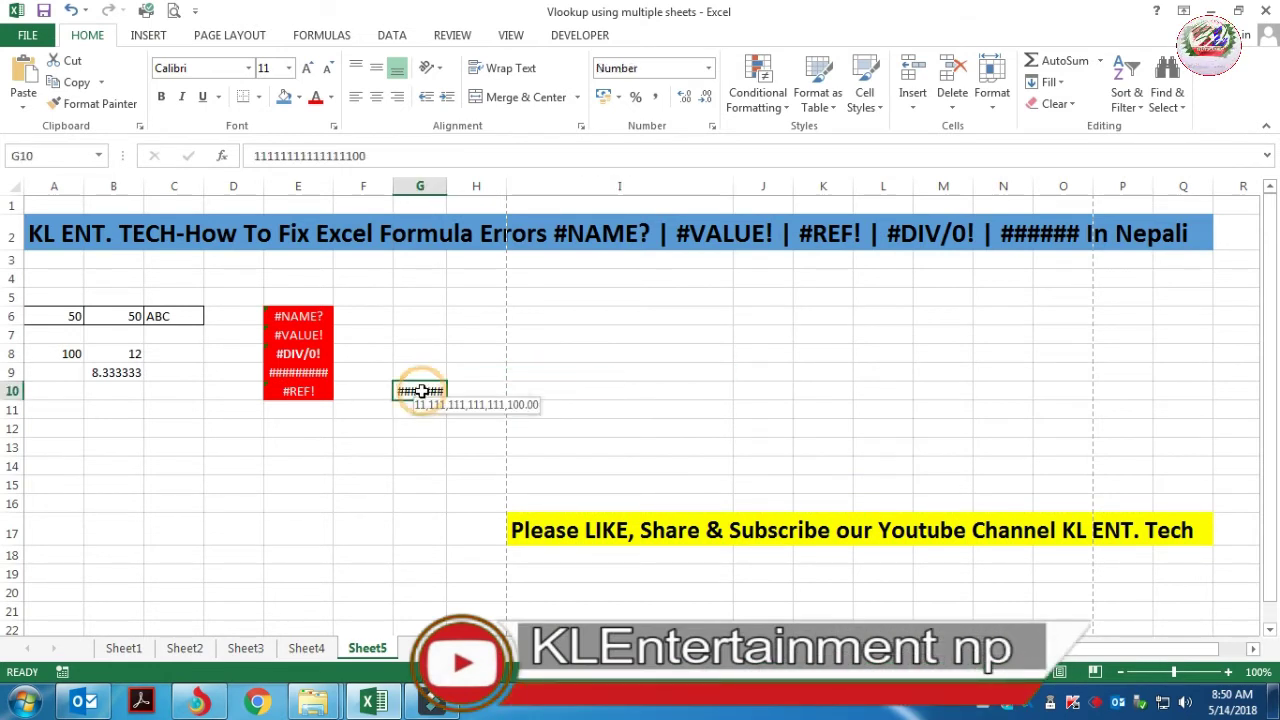
{"action": "double_click", "coordinate": [446, 186]}
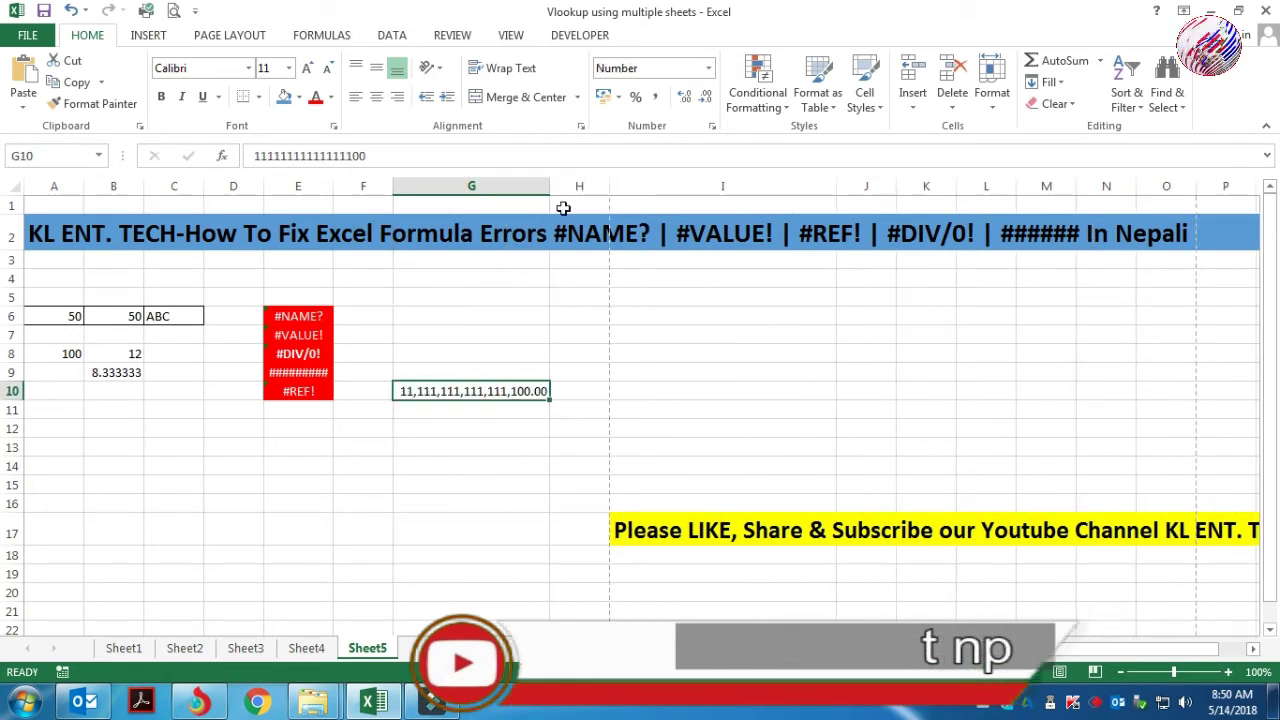
{"action": "left_click_drag", "start_coordinate": [549, 186], "coordinate": [456, 188]}
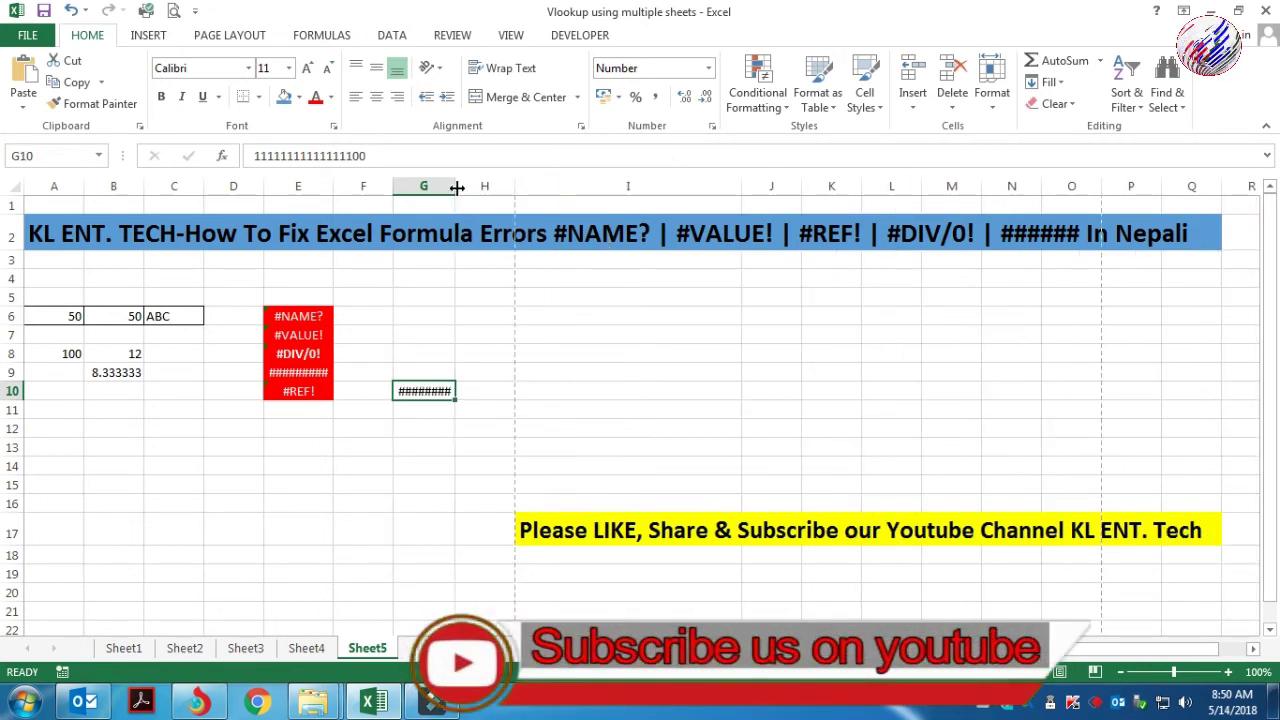
{"action": "key", "text": "ctrl+z"}
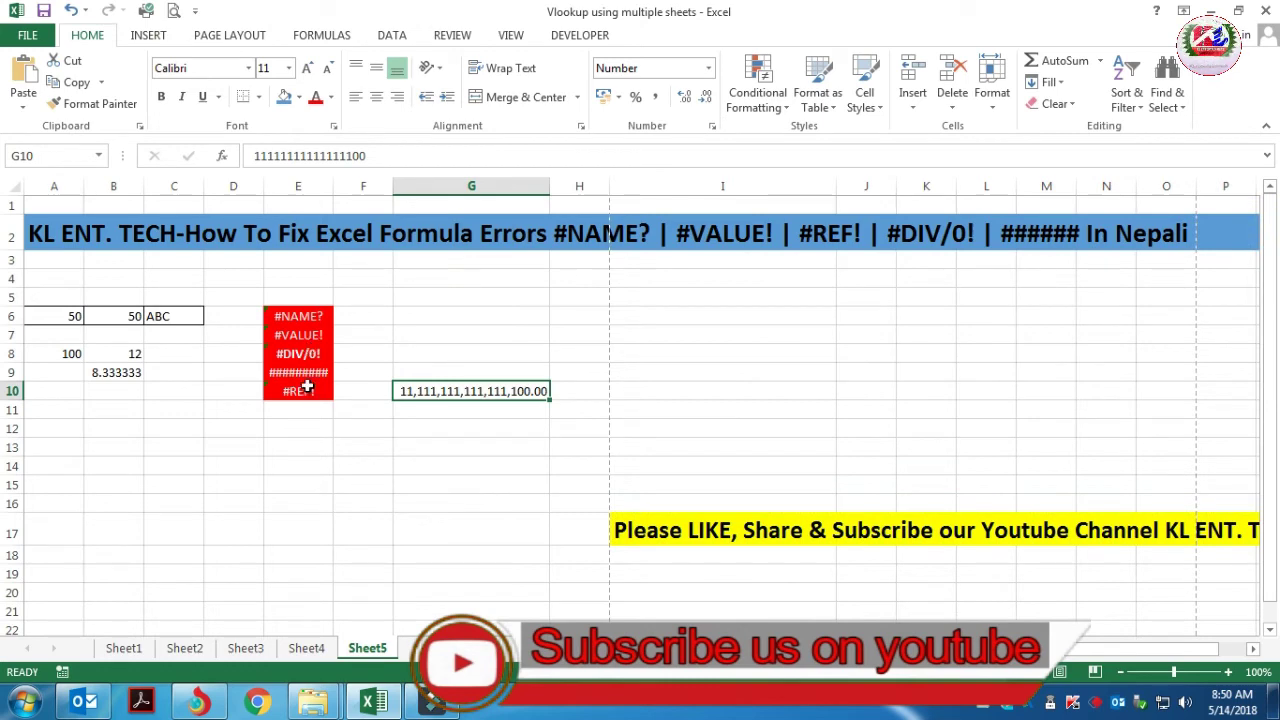
Autofit column E, then narrow it so E9 shows ########
{"action": "left_click", "coordinate": [303, 372]}
{"action": "double_click", "coordinate": [333, 186]}
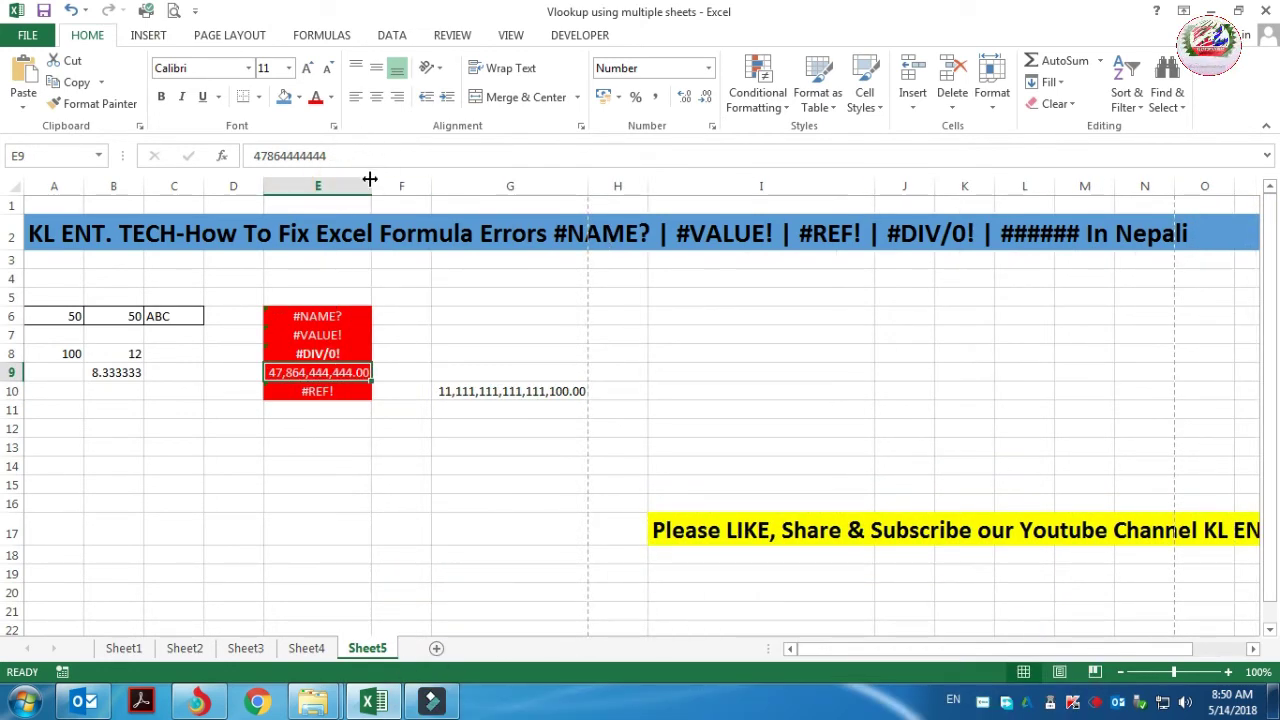
{"action": "left_click_drag", "start_coordinate": [370, 179], "coordinate": [329, 191]}
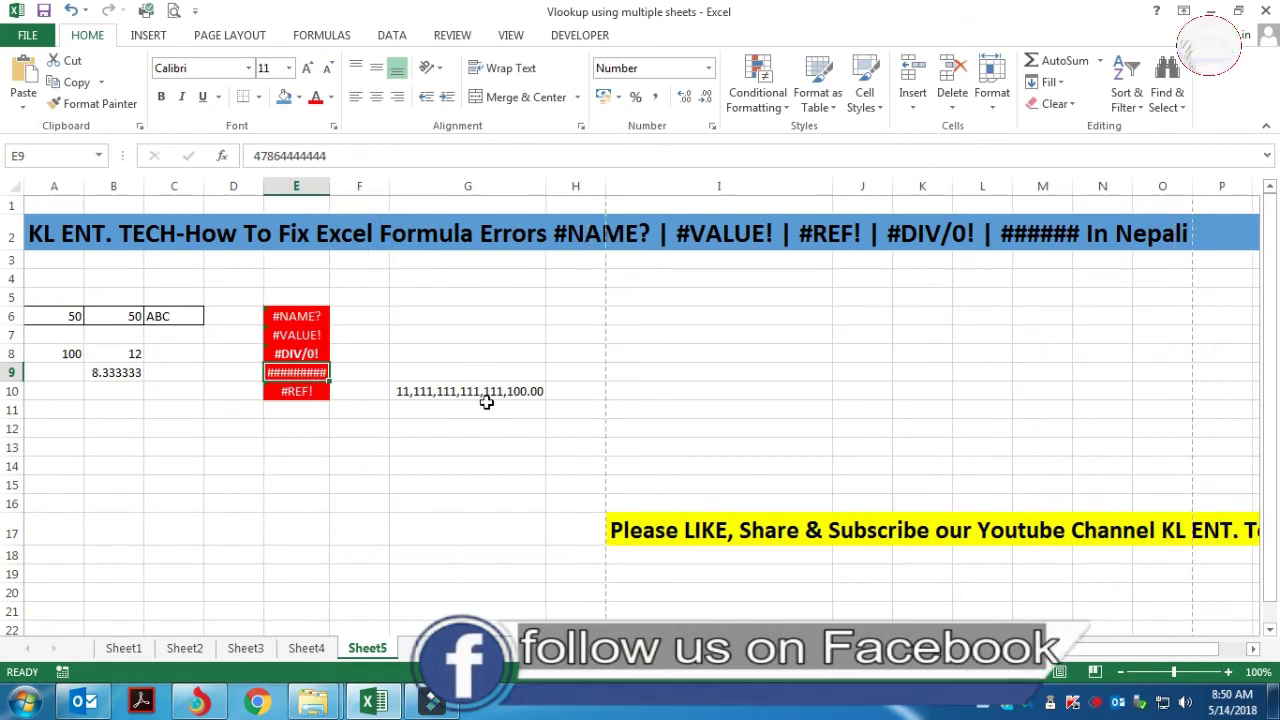
{"action": "left_click", "coordinate": [423, 392]}
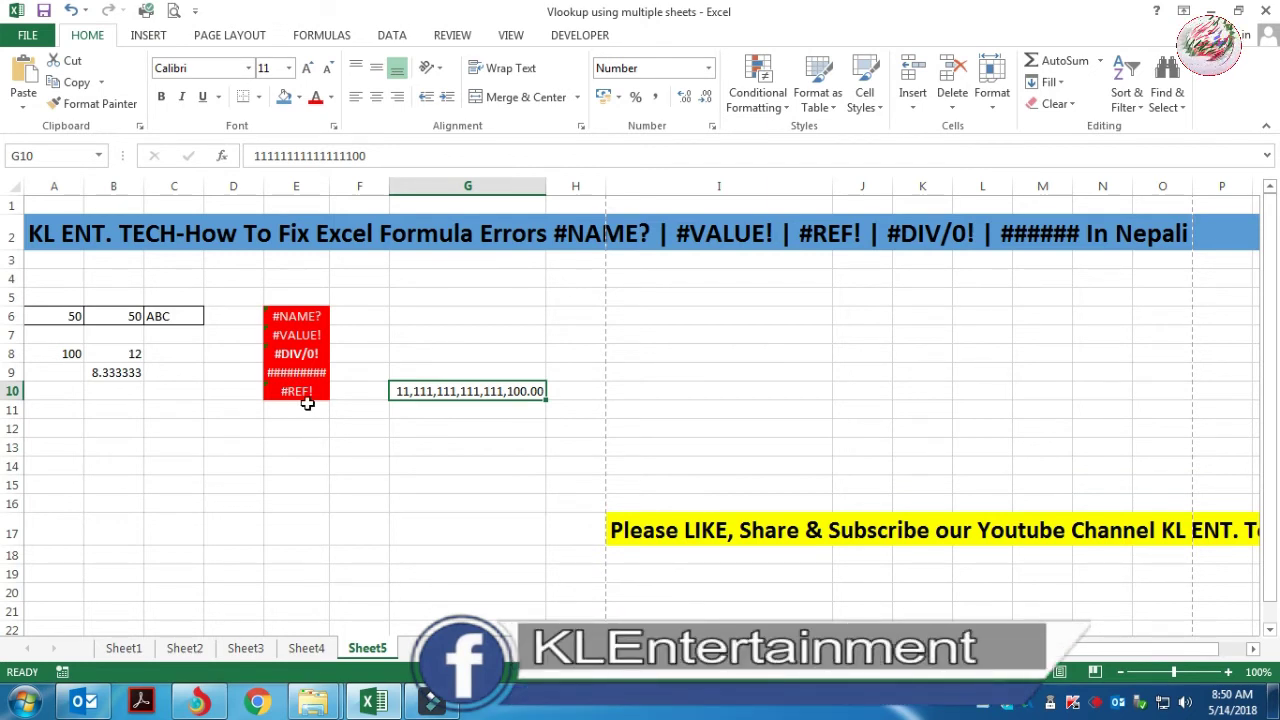
Select A8:B9 holding the old 100, 12 and 8.333333 division example
{"action": "left_click", "coordinate": [305, 396]}
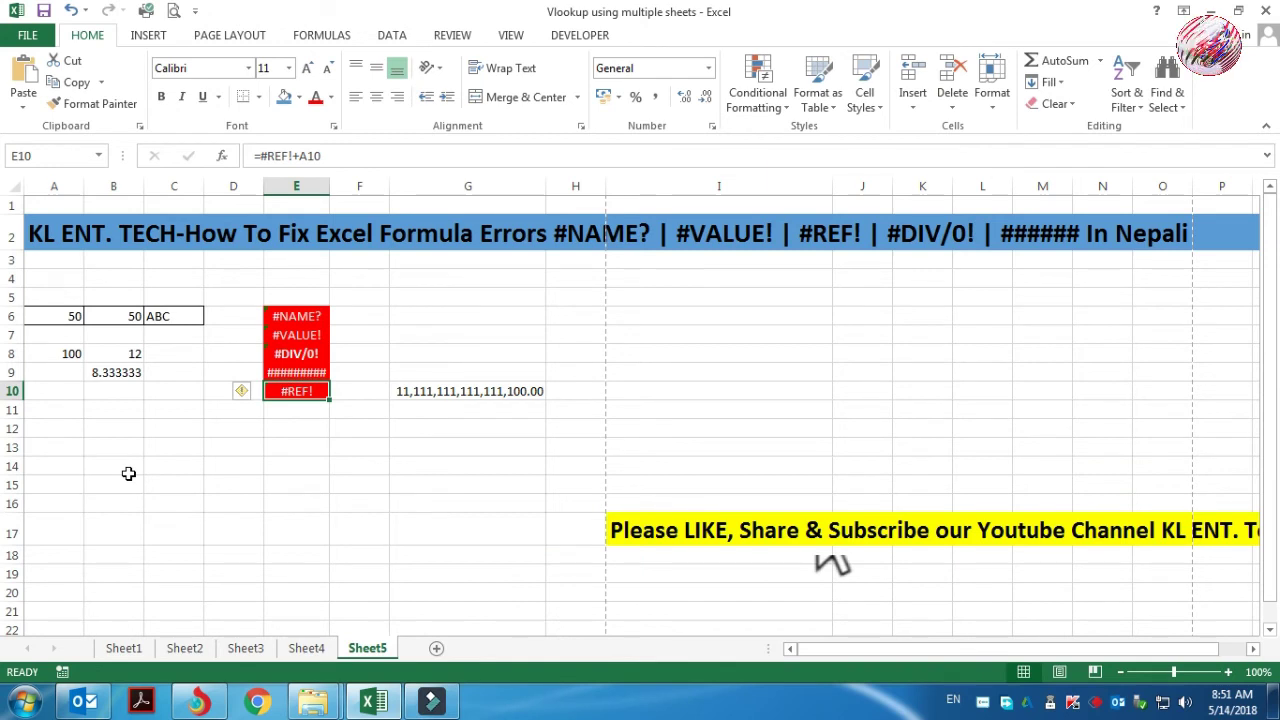
{"action": "left_click", "coordinate": [137, 371]}
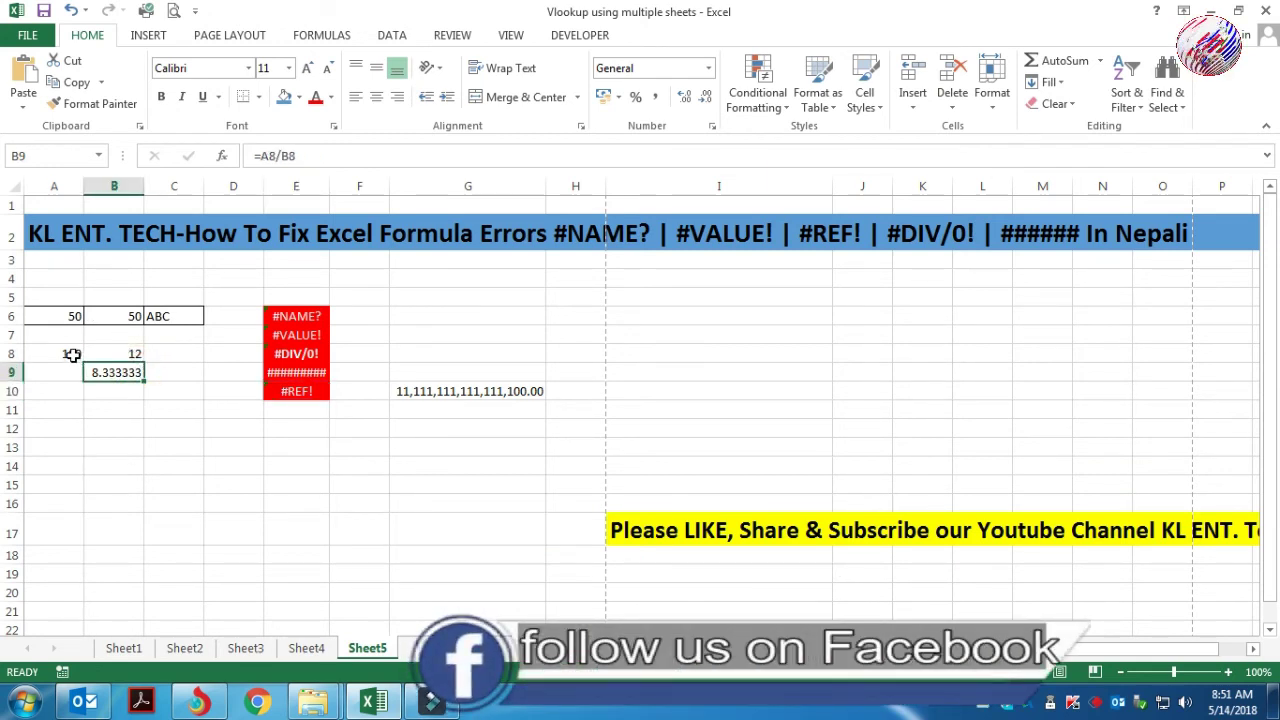
{"action": "left_click_drag", "start_coordinate": [72, 354], "coordinate": [119, 368]}
Clear A8:B9 and enter =A6+B6 in B12, which shows 100
{"action": "key", "text": "Delete"}
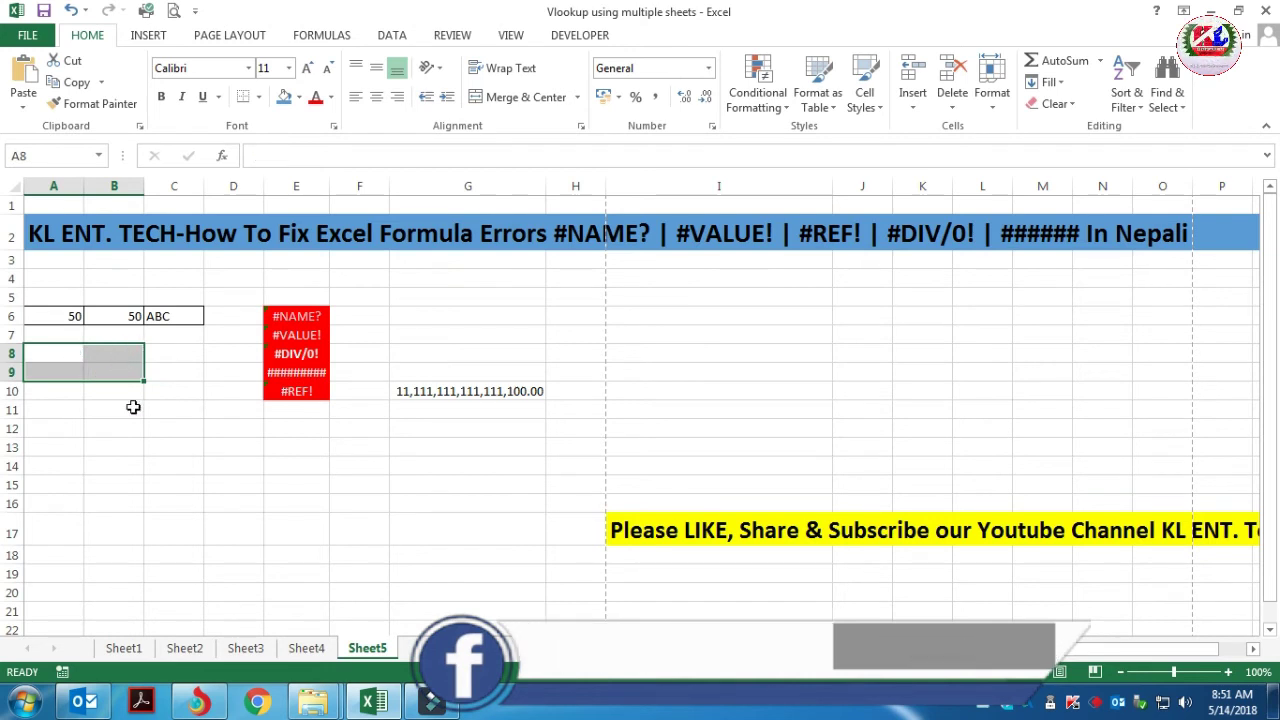
{"action": "left_click", "coordinate": [117, 426]}
{"action": "type", "text": "="}
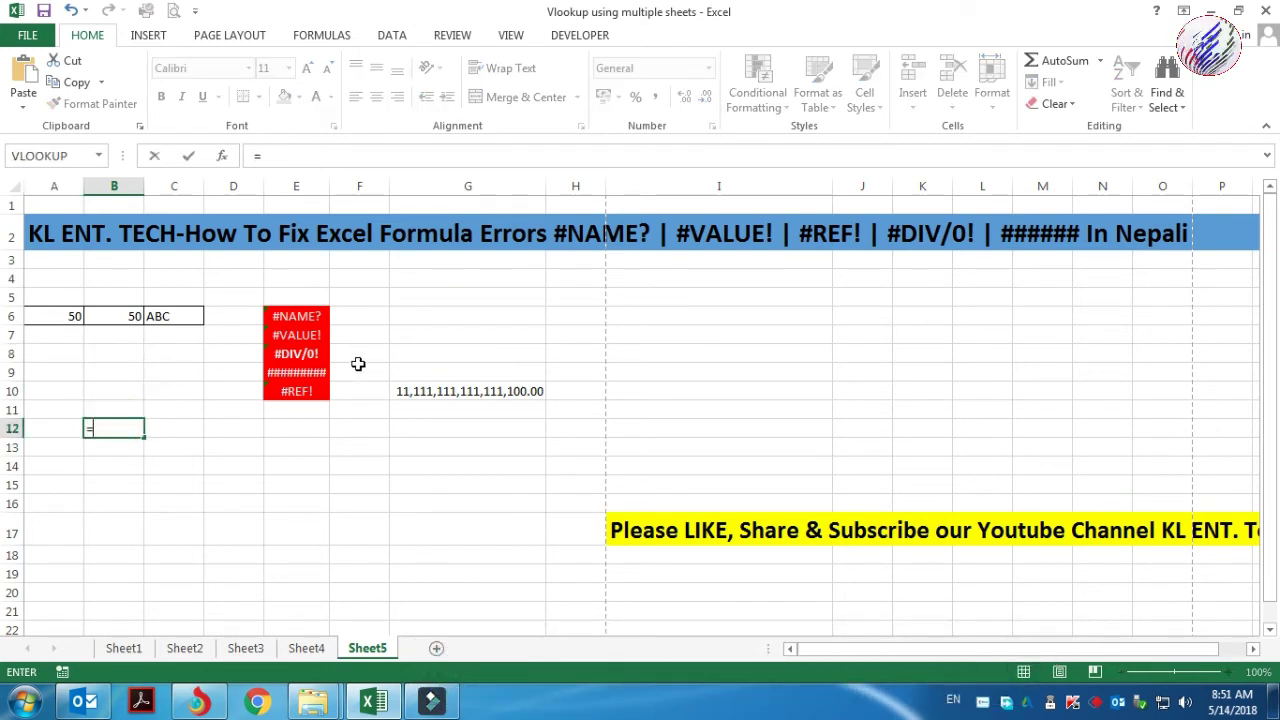
{"action": "left_click", "coordinate": [64, 320]}
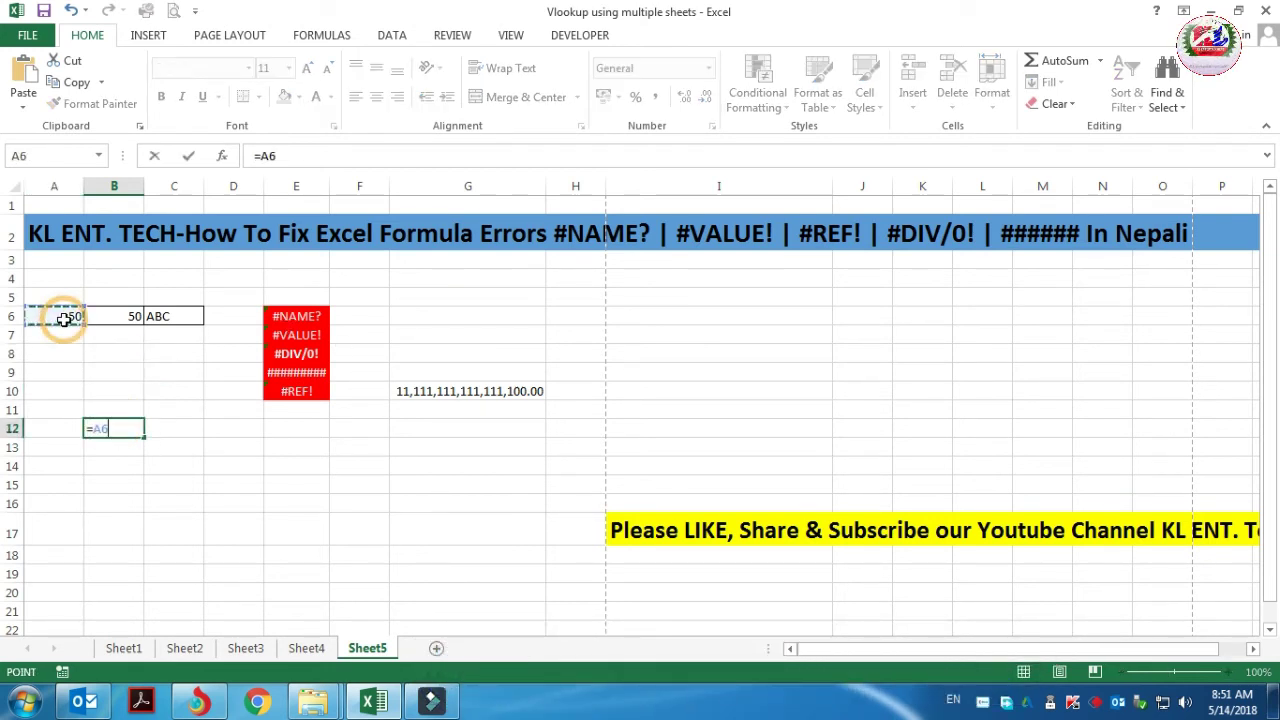
{"action": "type", "text": "+"}
{"action": "left_click", "coordinate": [126, 316]}
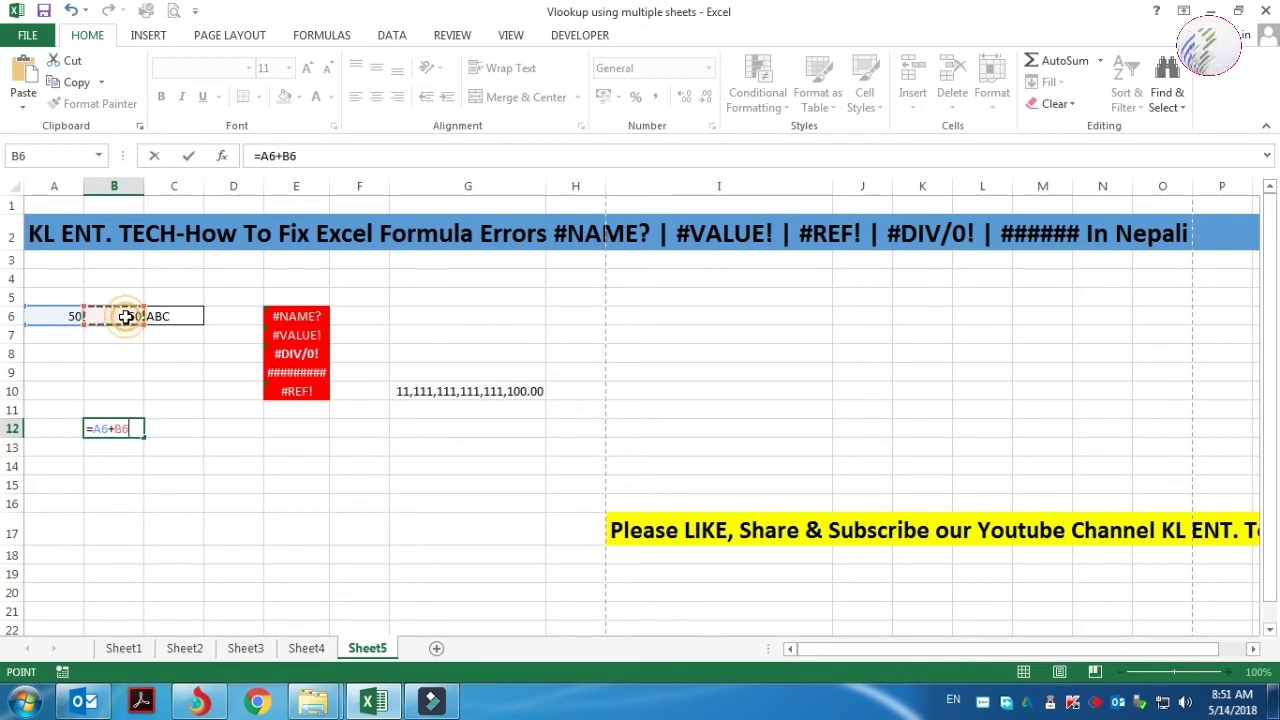
{"action": "key", "text": "Return"}
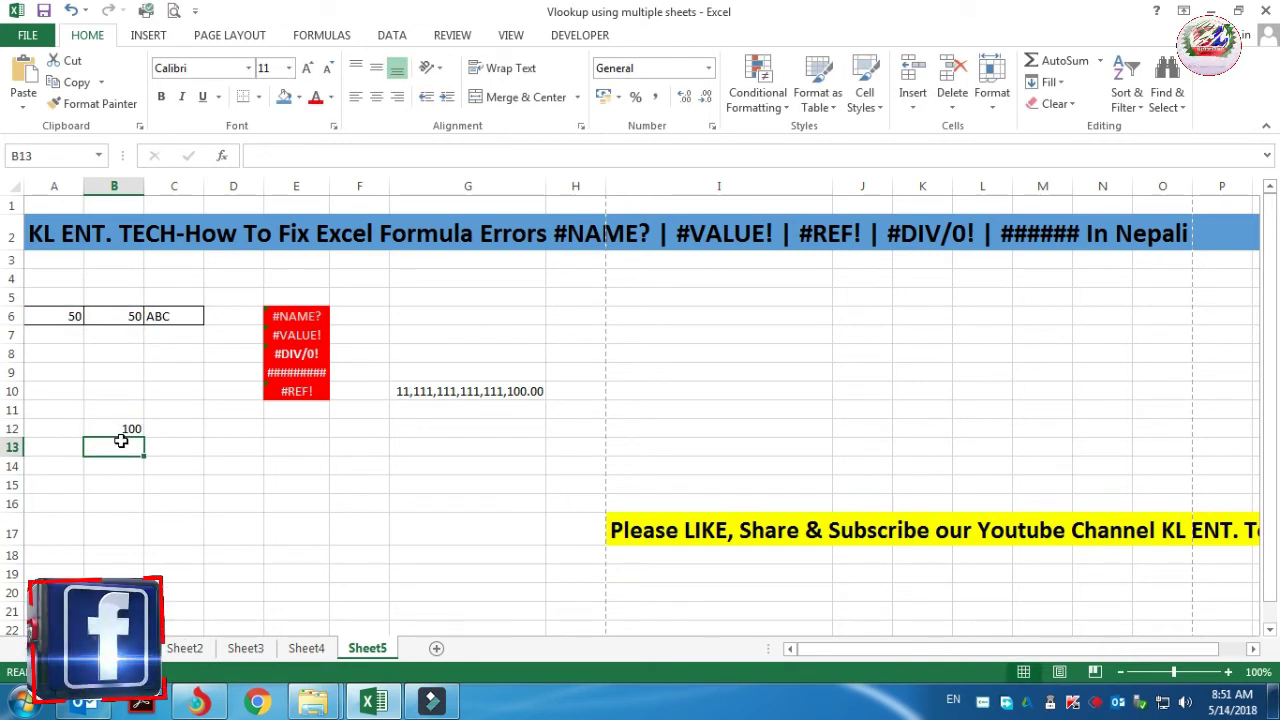
{"action": "left_click", "coordinate": [126, 430]}
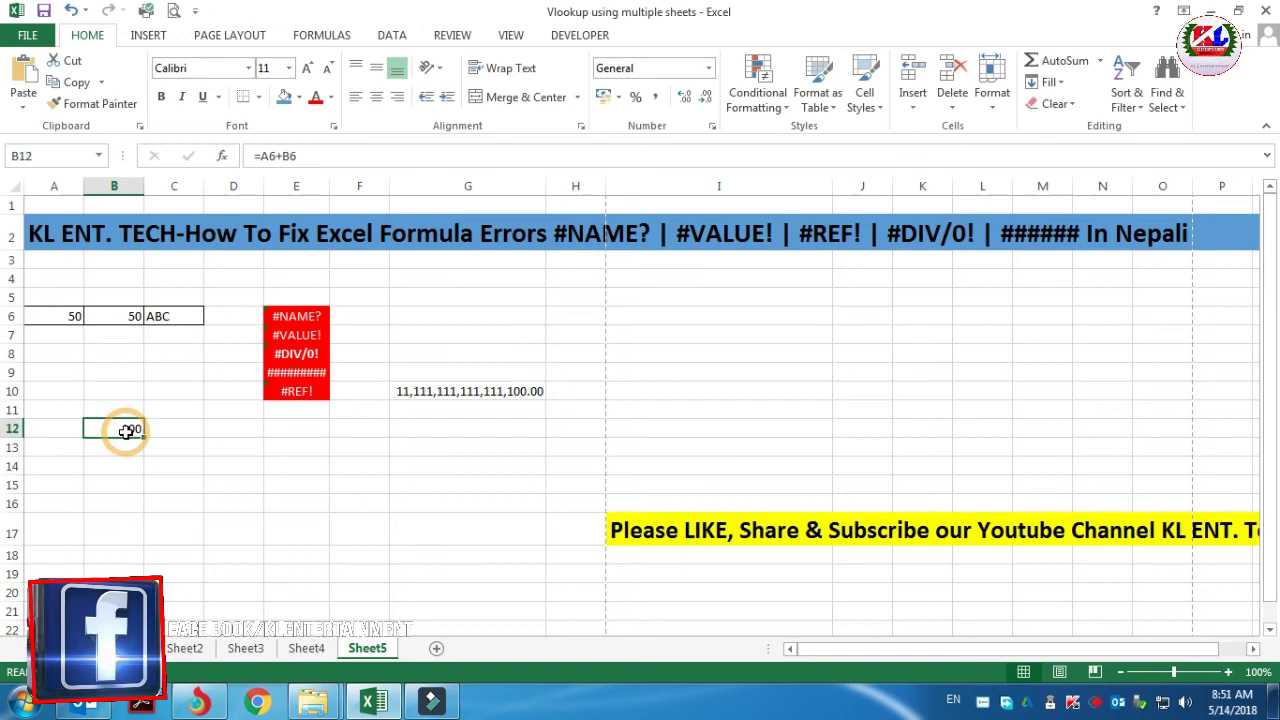
{"action": "left_click", "coordinate": [64, 180]}
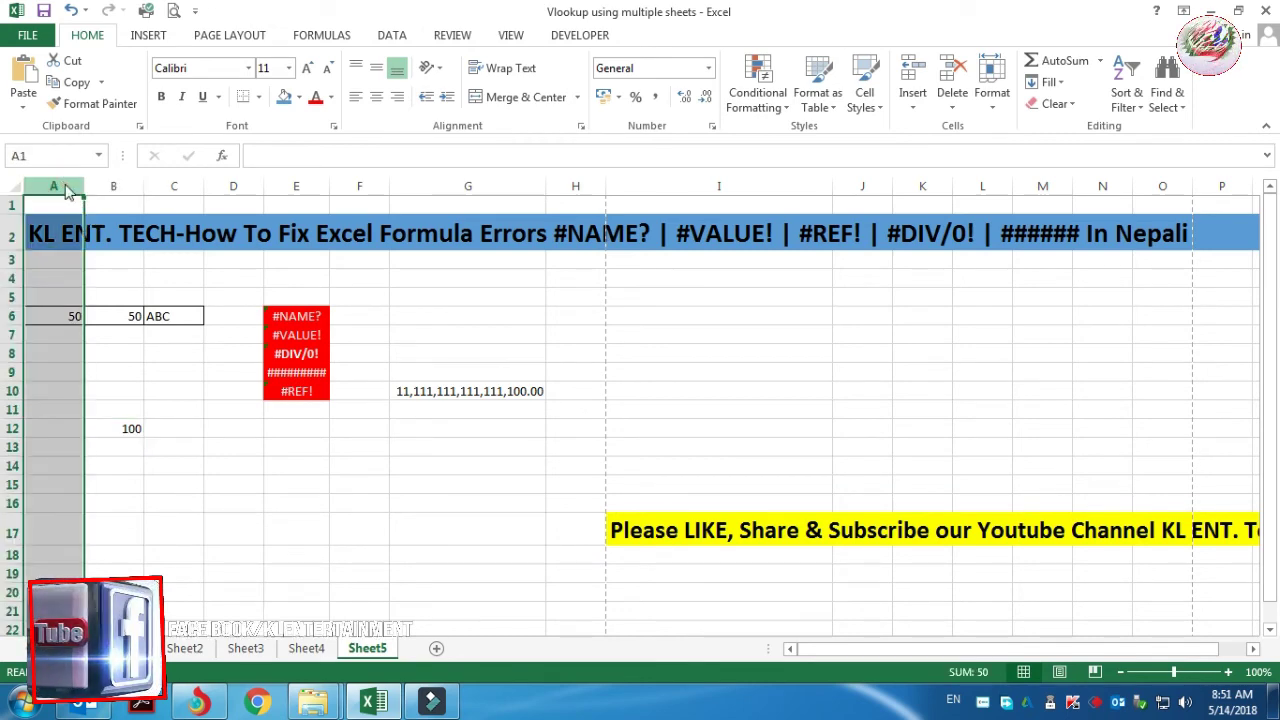
{"action": "right_click", "coordinate": [64, 182]}
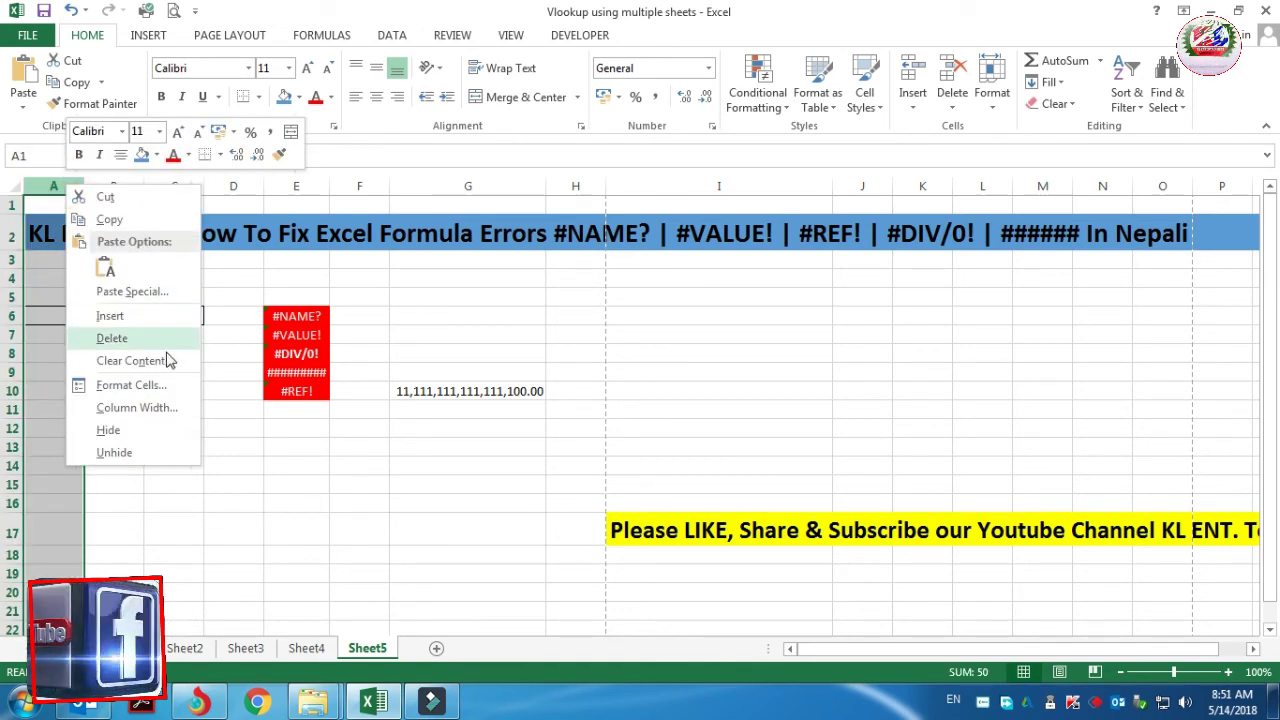
{"action": "left_click", "coordinate": [112, 339]}
{"action": "left_click", "coordinate": [62, 430]}
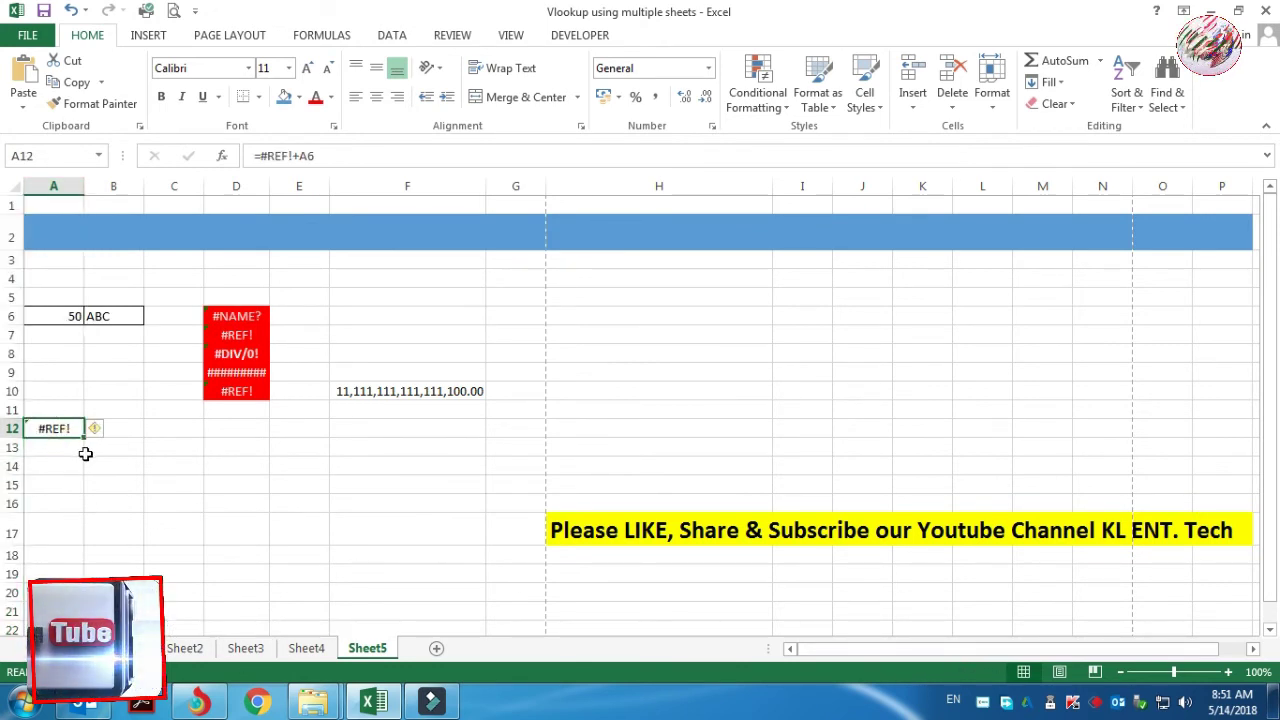
{"action": "key", "text": "ctrl+z"}
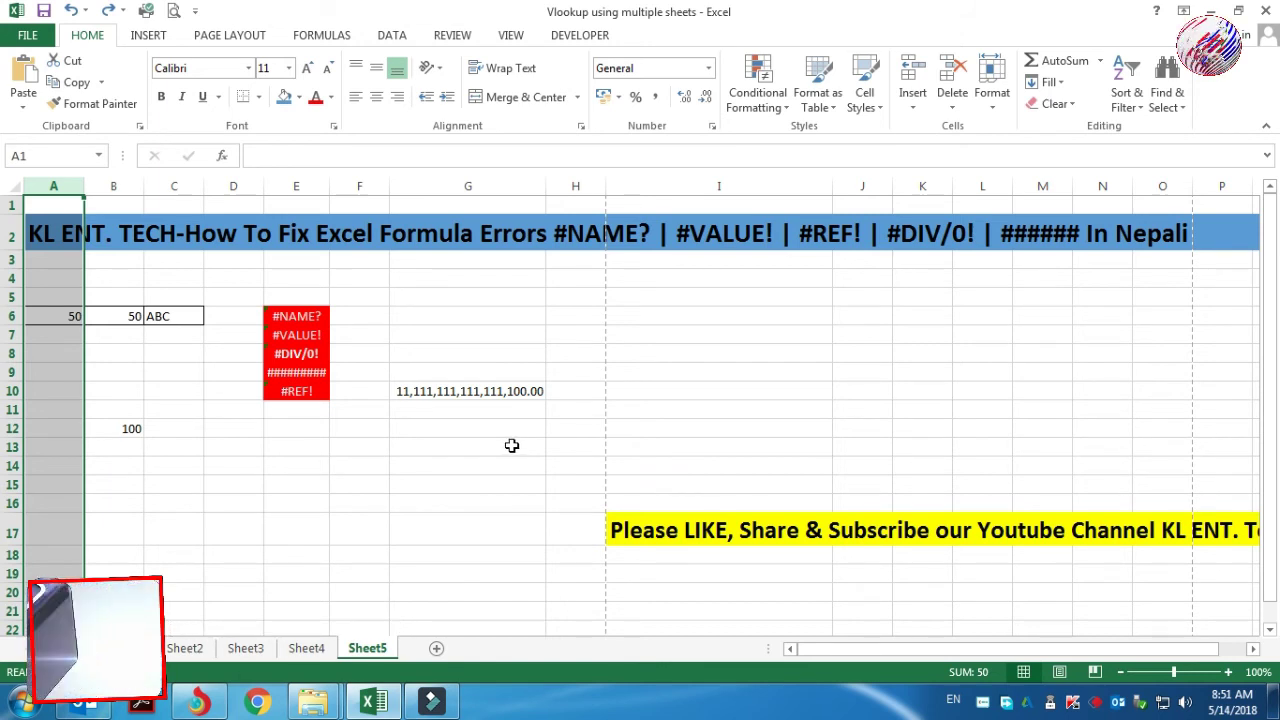
{"action": "left_click", "coordinate": [45, 316]}
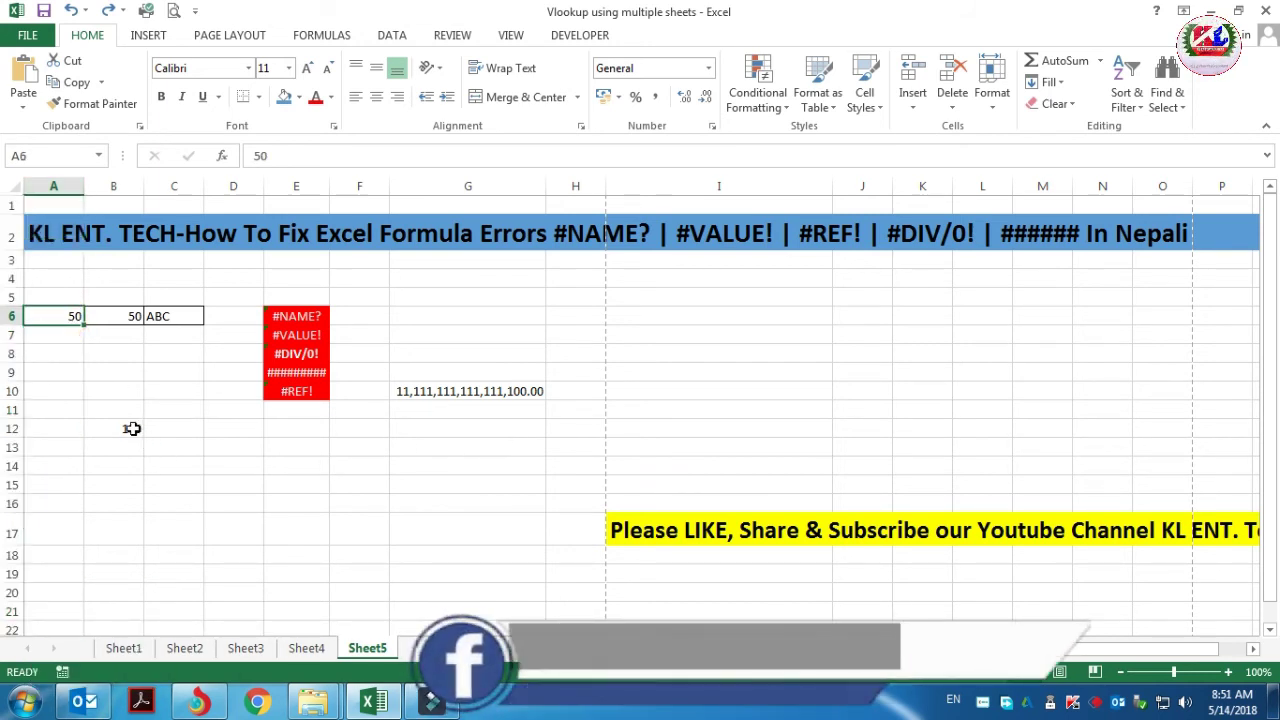
Delete column A, breaking A12's formula into =#REF!+A6
{"action": "left_click", "coordinate": [133, 428]}
{"action": "left_click", "coordinate": [54, 186]}
{"action": "right_click", "coordinate": [54, 186]}
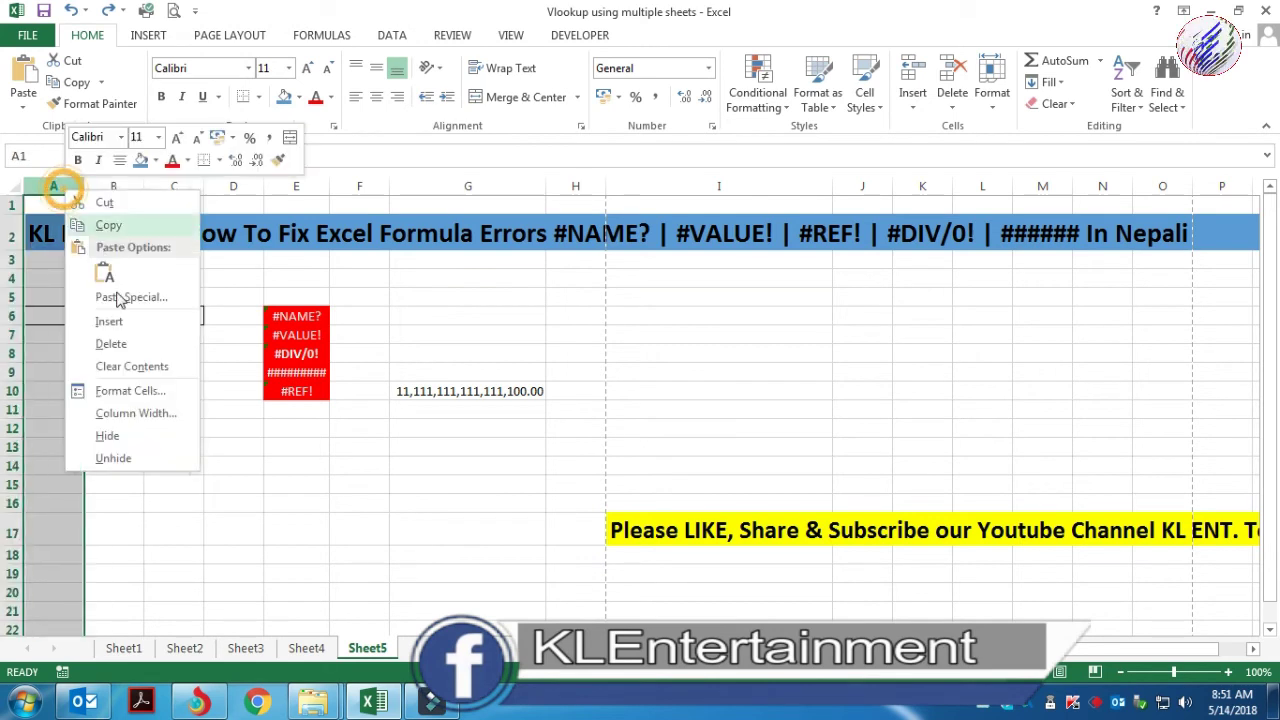
{"action": "left_click", "coordinate": [133, 345]}
Repair A12's formula by replacing #REF! with A5, giving =A5+A6
{"action": "left_click", "coordinate": [51, 428]}
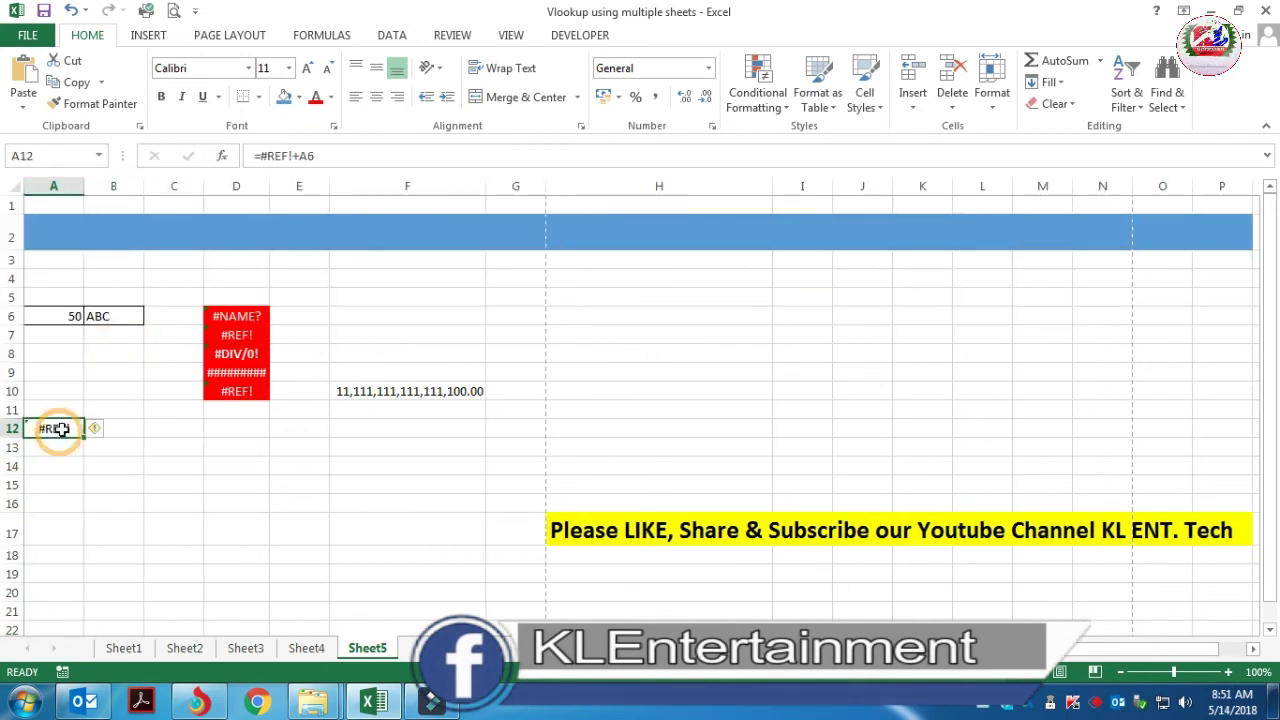
{"action": "left_click", "coordinate": [284, 156]}
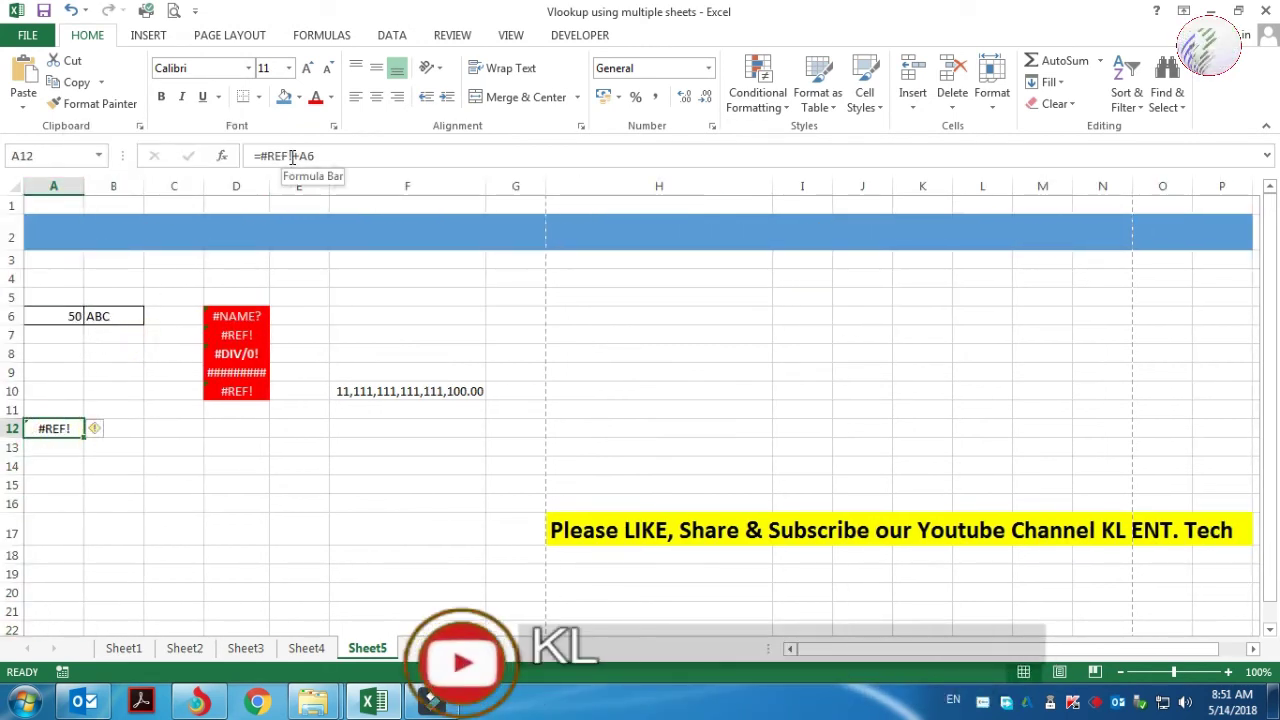
{"action": "left_click_drag", "start_coordinate": [284, 156], "coordinate": [259, 156]}
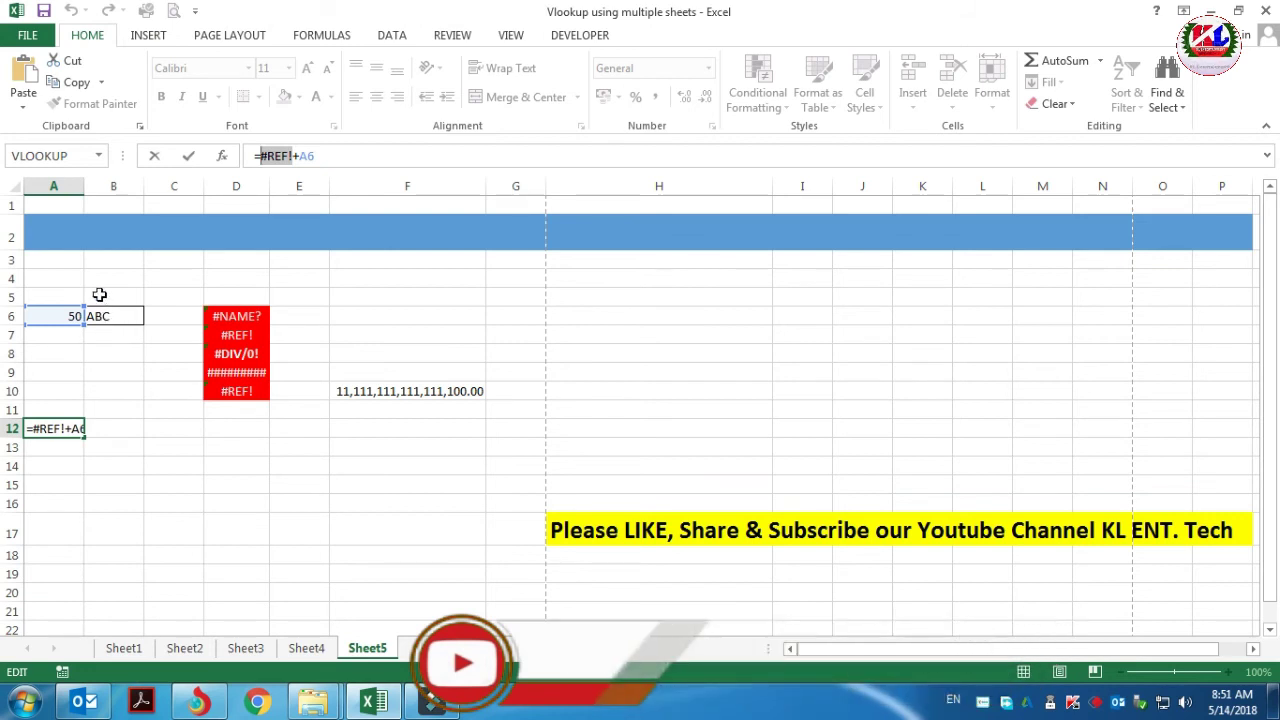
{"action": "left_click", "coordinate": [55, 294]}
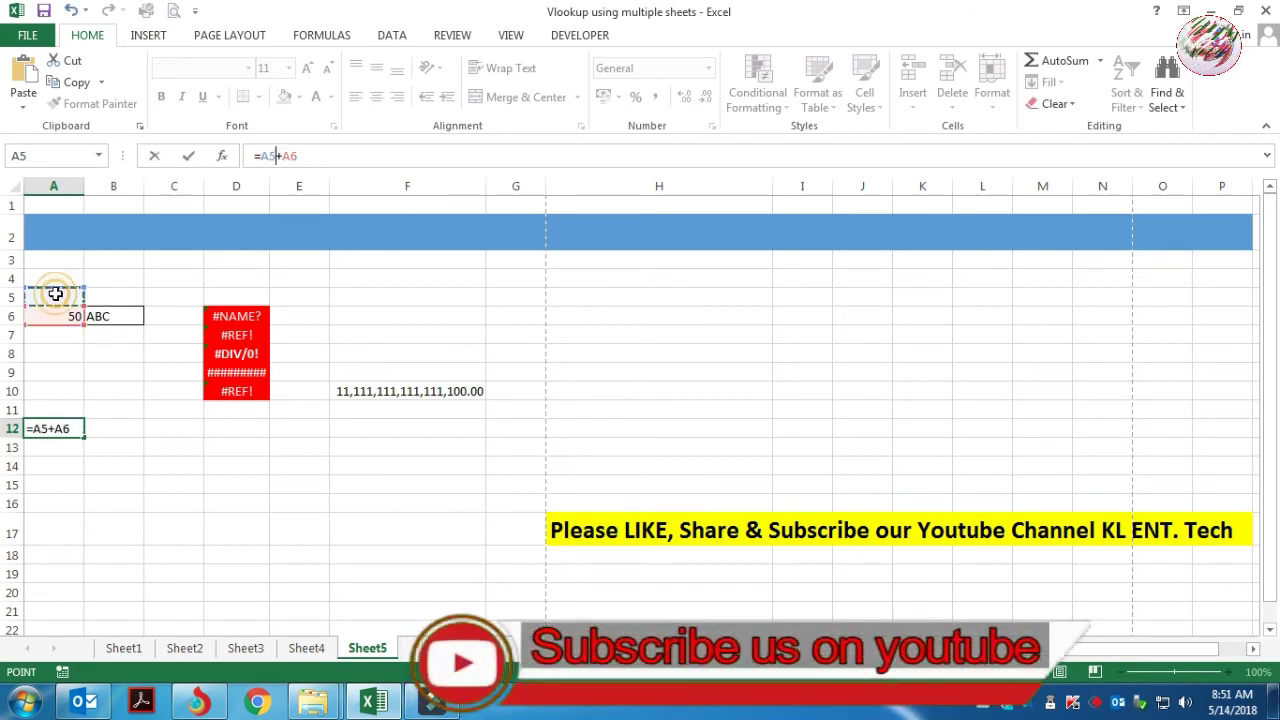
{"action": "key", "text": "Return"}
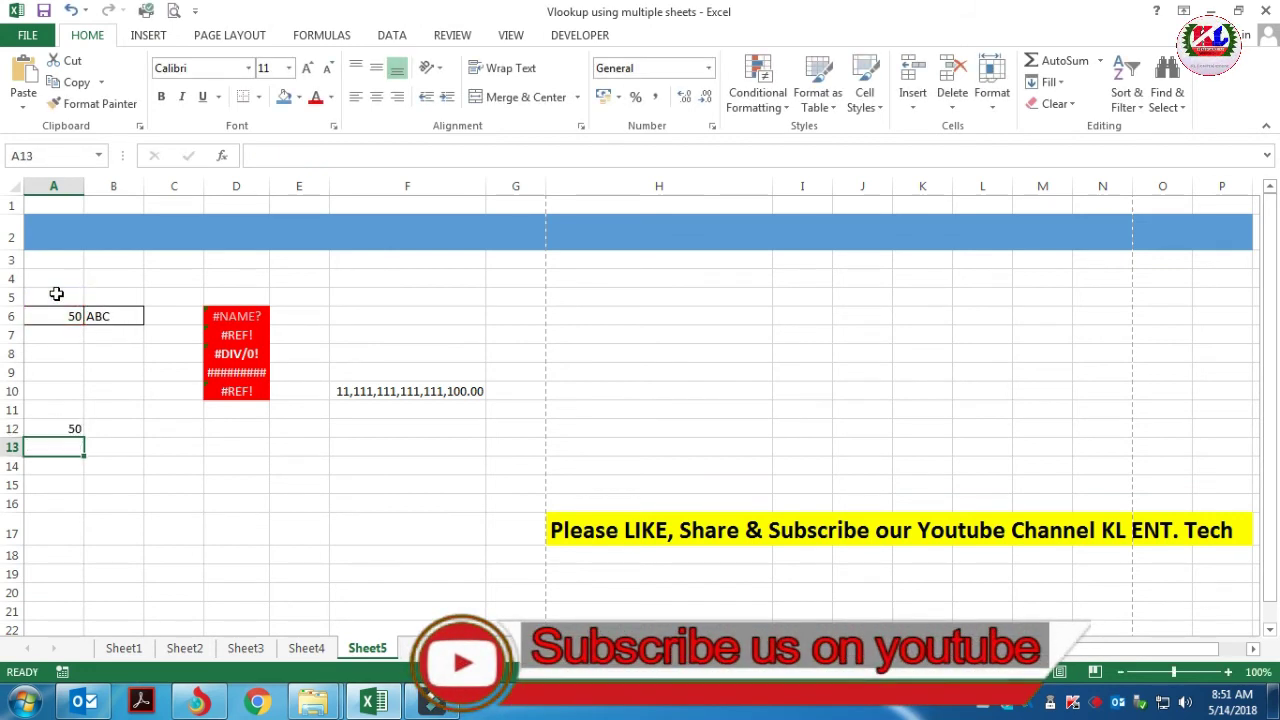
Enter 50 in A5 so A12 shows 100
{"action": "left_click", "coordinate": [60, 294]}
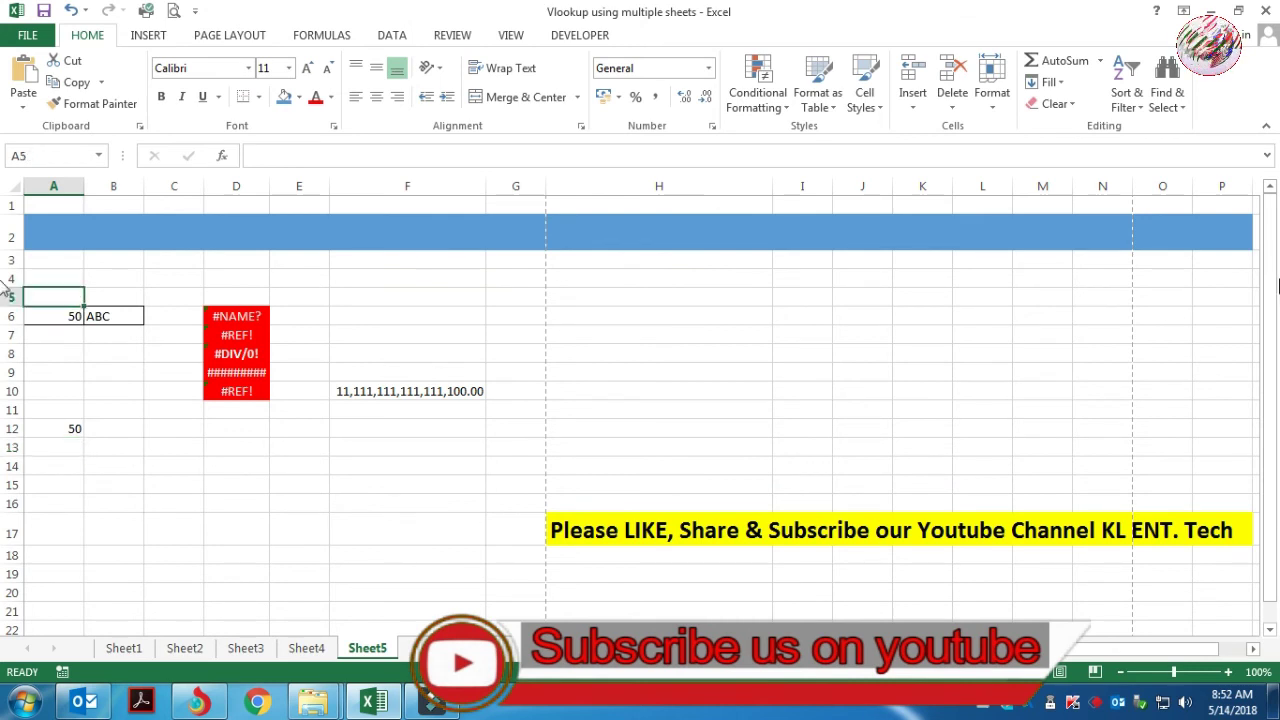
{"action": "type", "text": "50"}
{"action": "key", "text": "Return"}
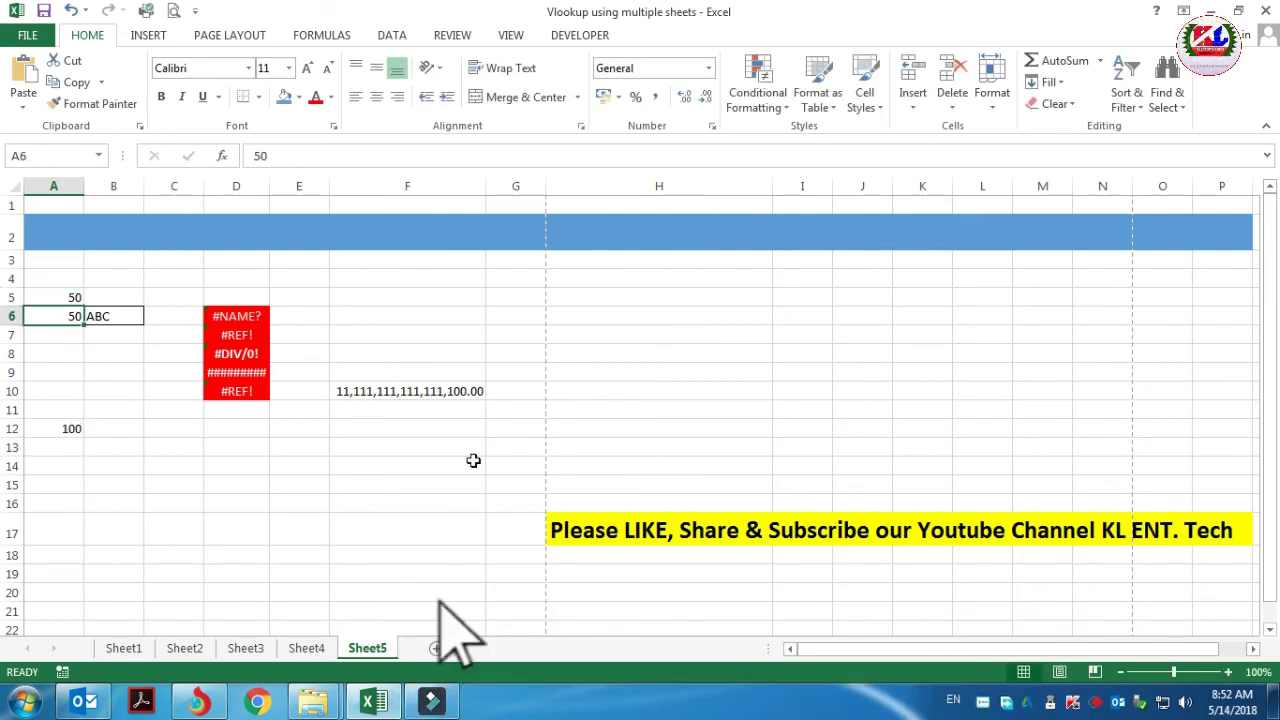
{"action": "left_click", "coordinate": [336, 462]}
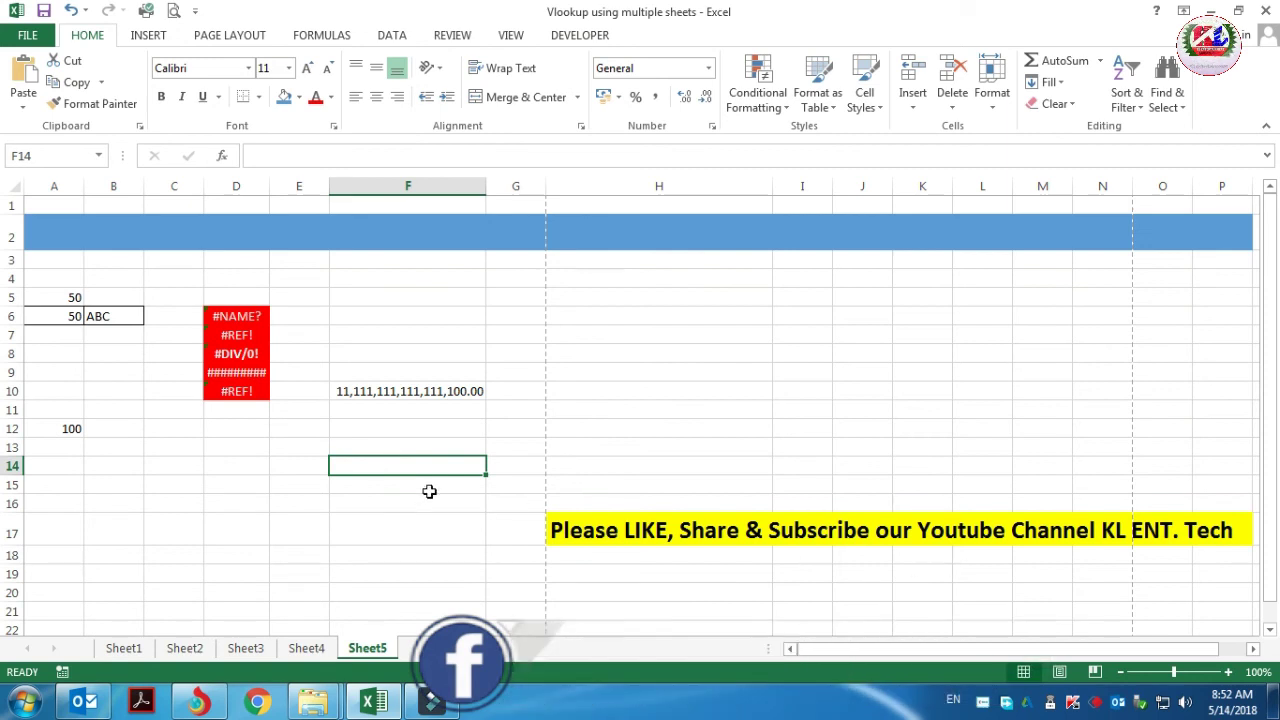
{"action": "left_click", "coordinate": [185, 232]}
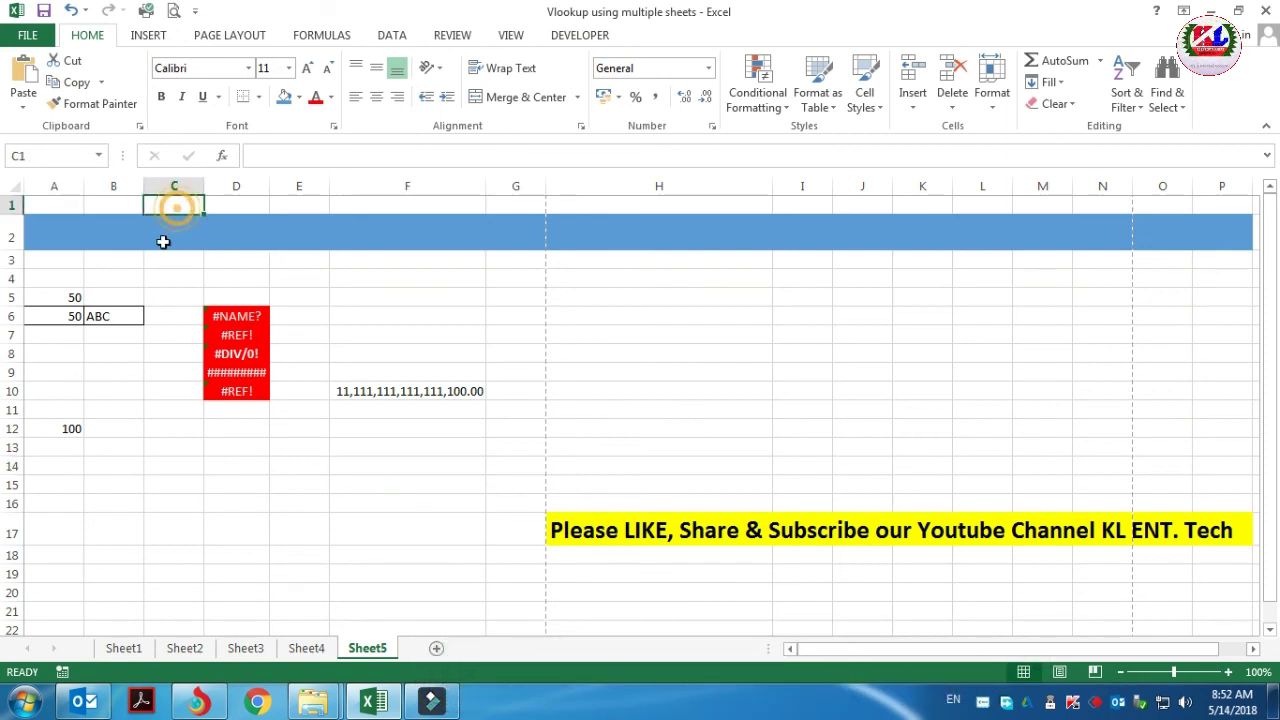
{"action": "left_click", "coordinate": [57, 235]}
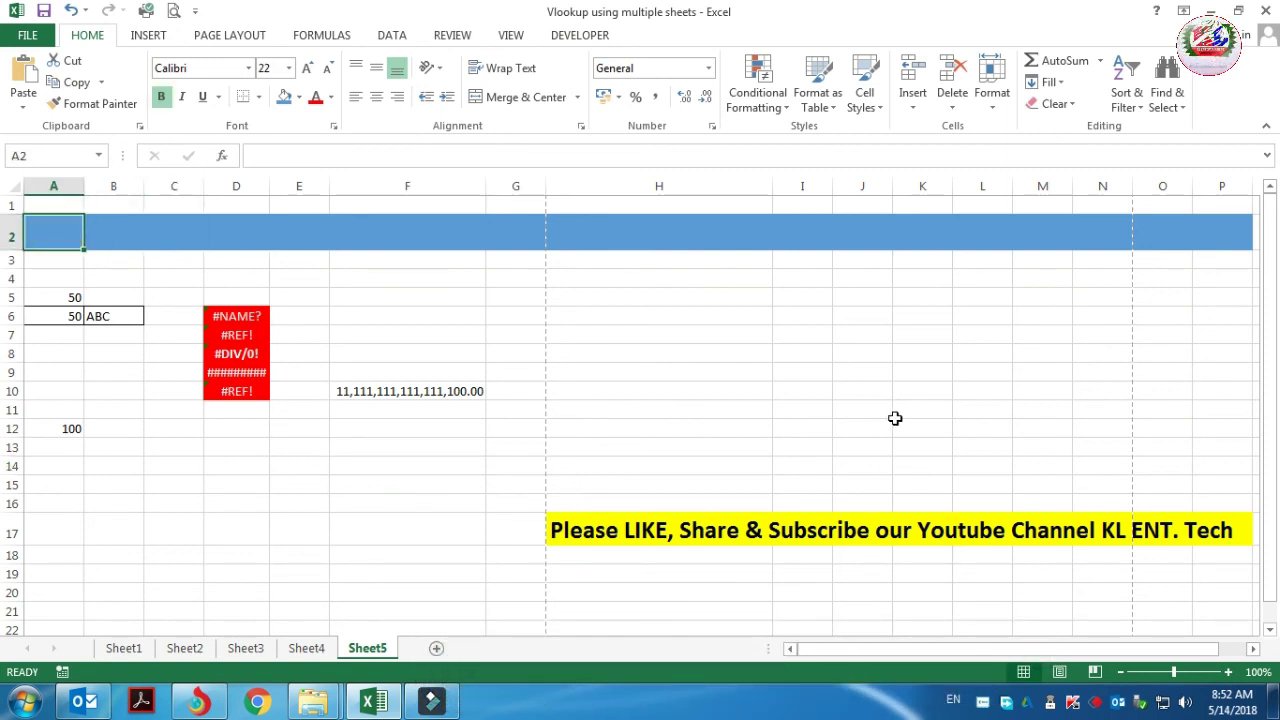